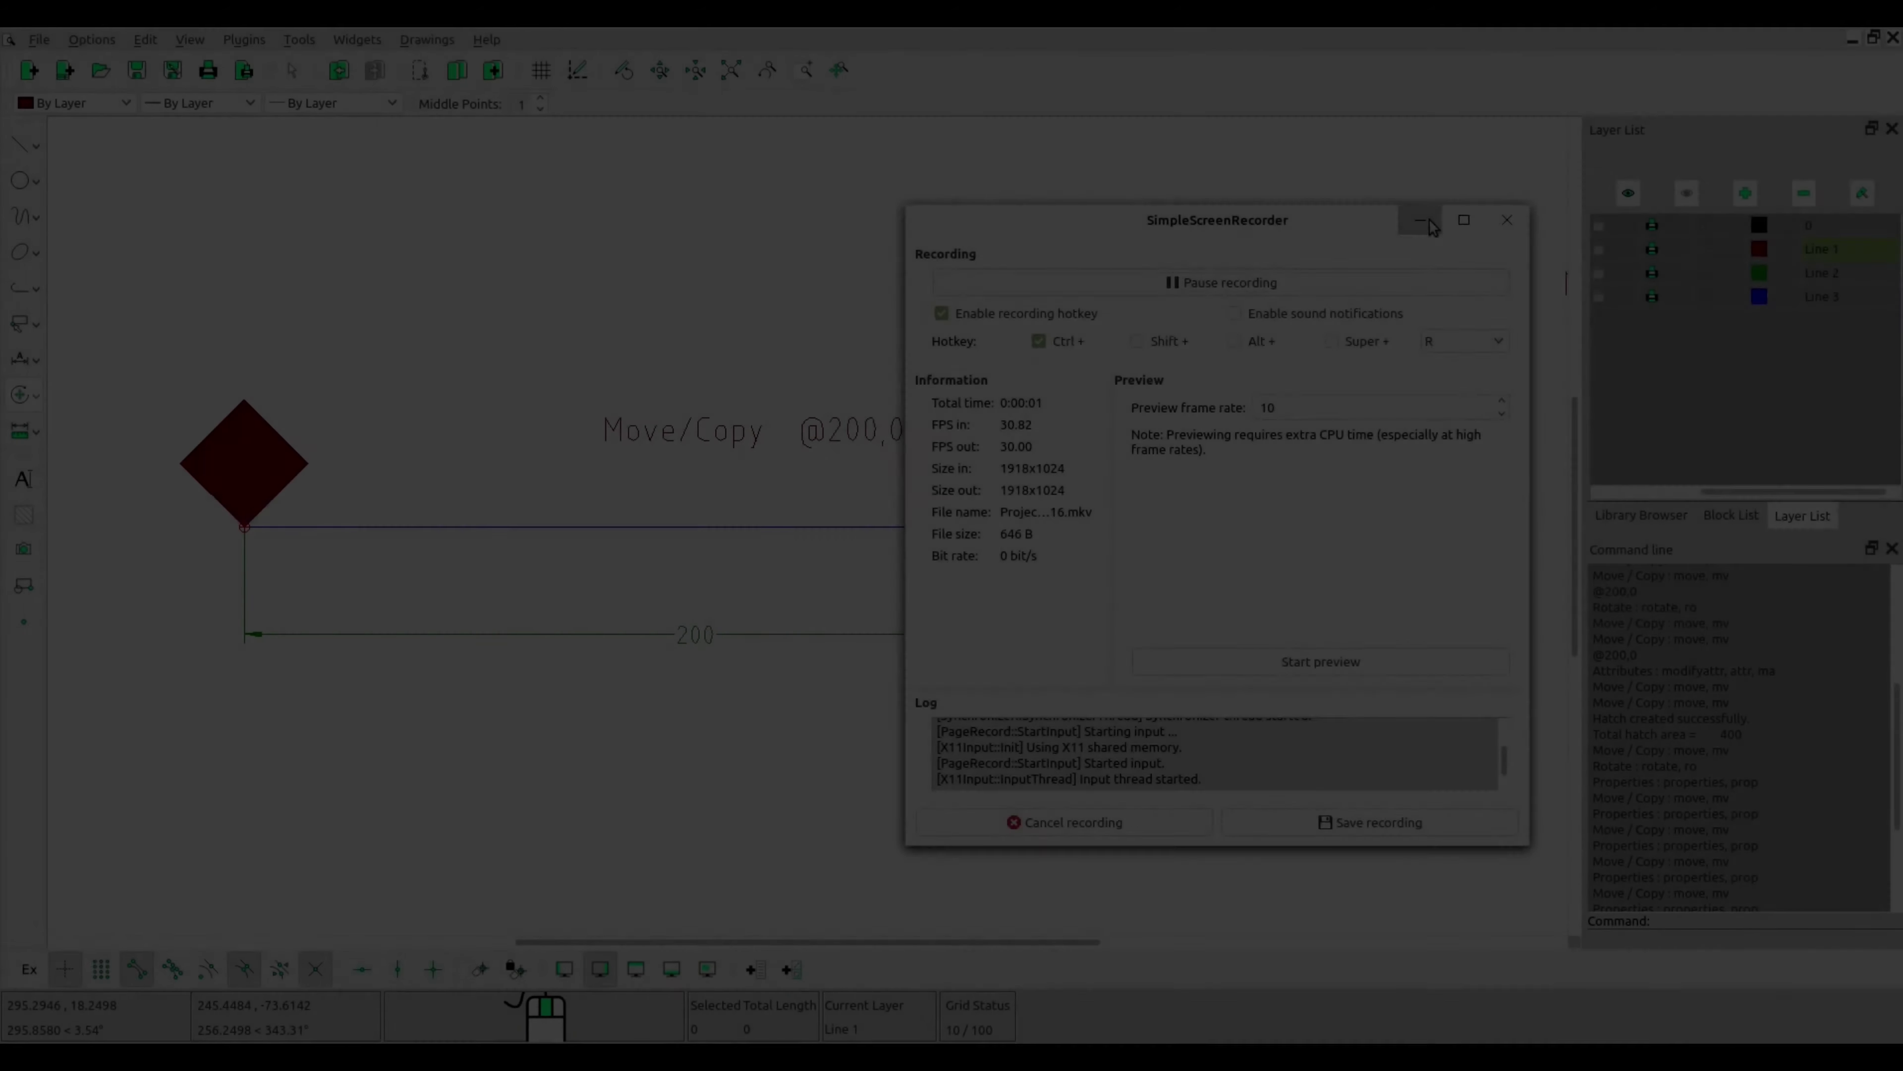
click(1424, 221)
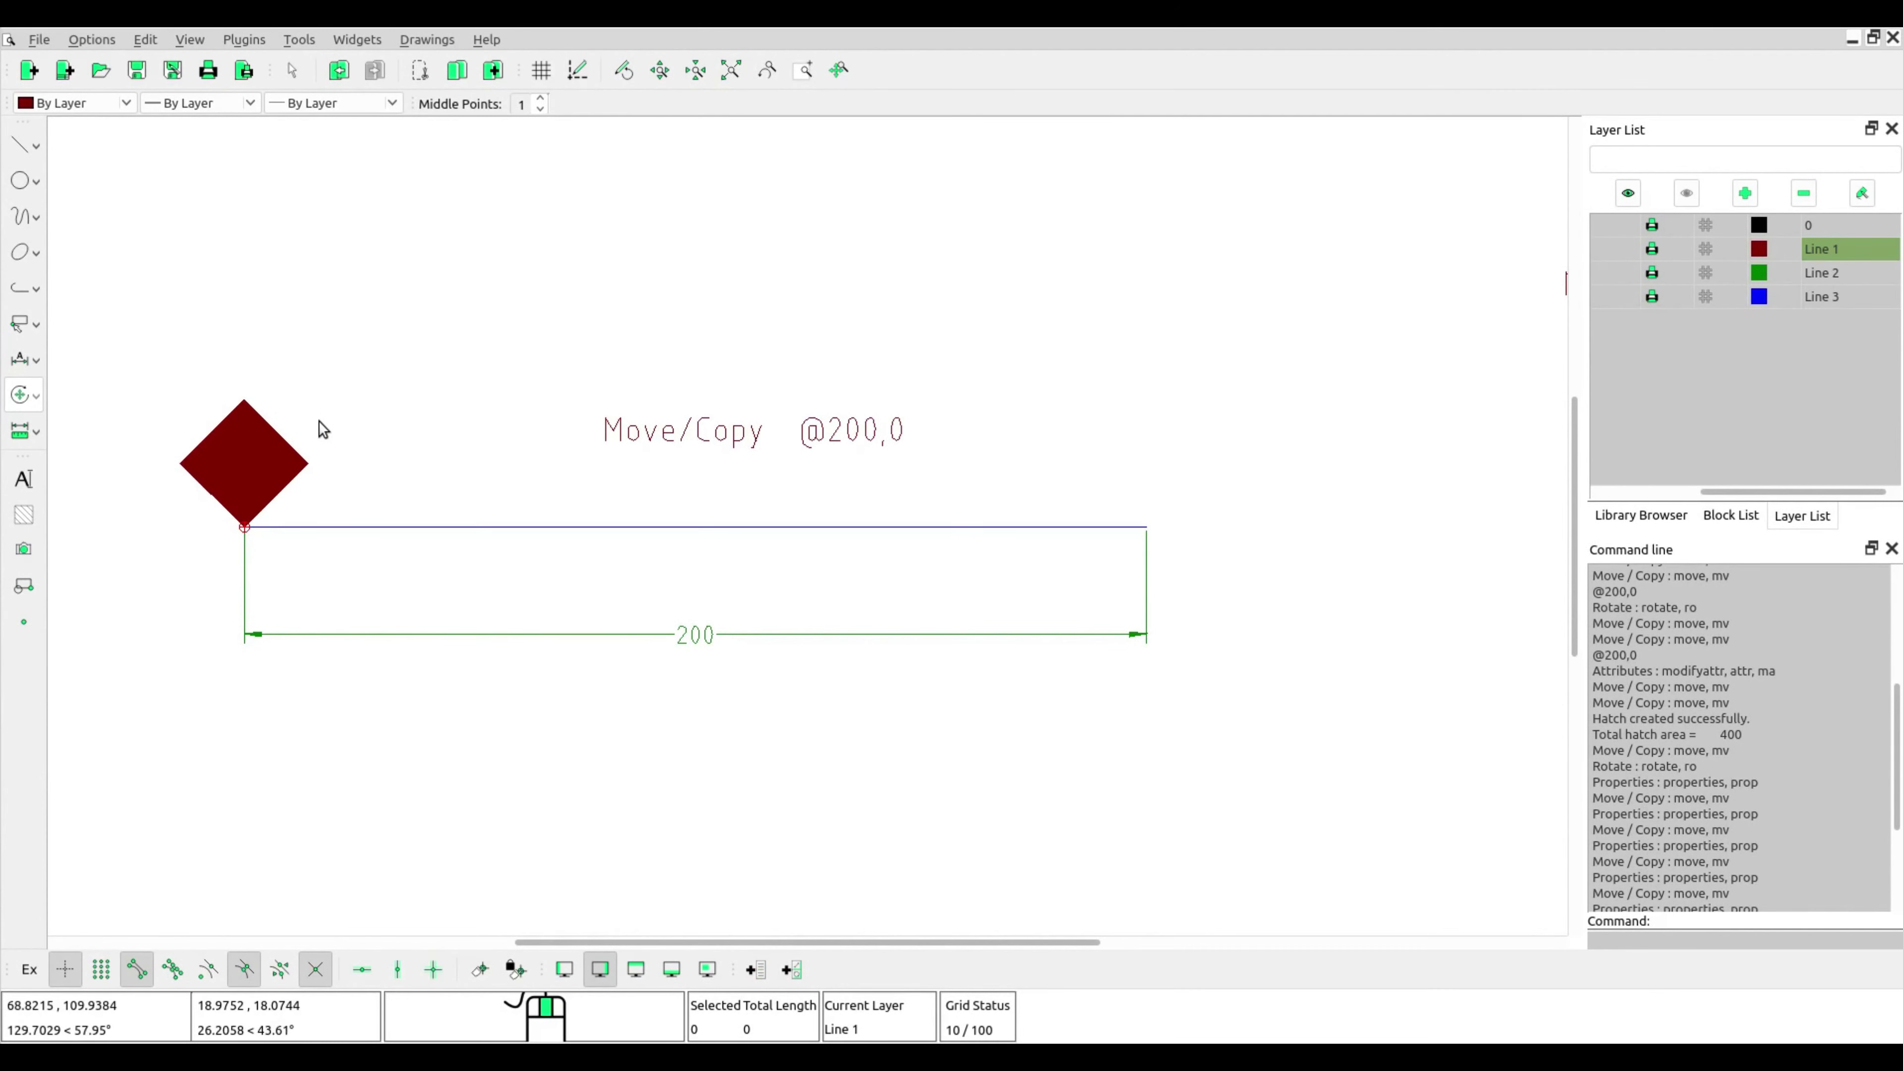
drag(125, 344, 414, 581)
click(22, 394)
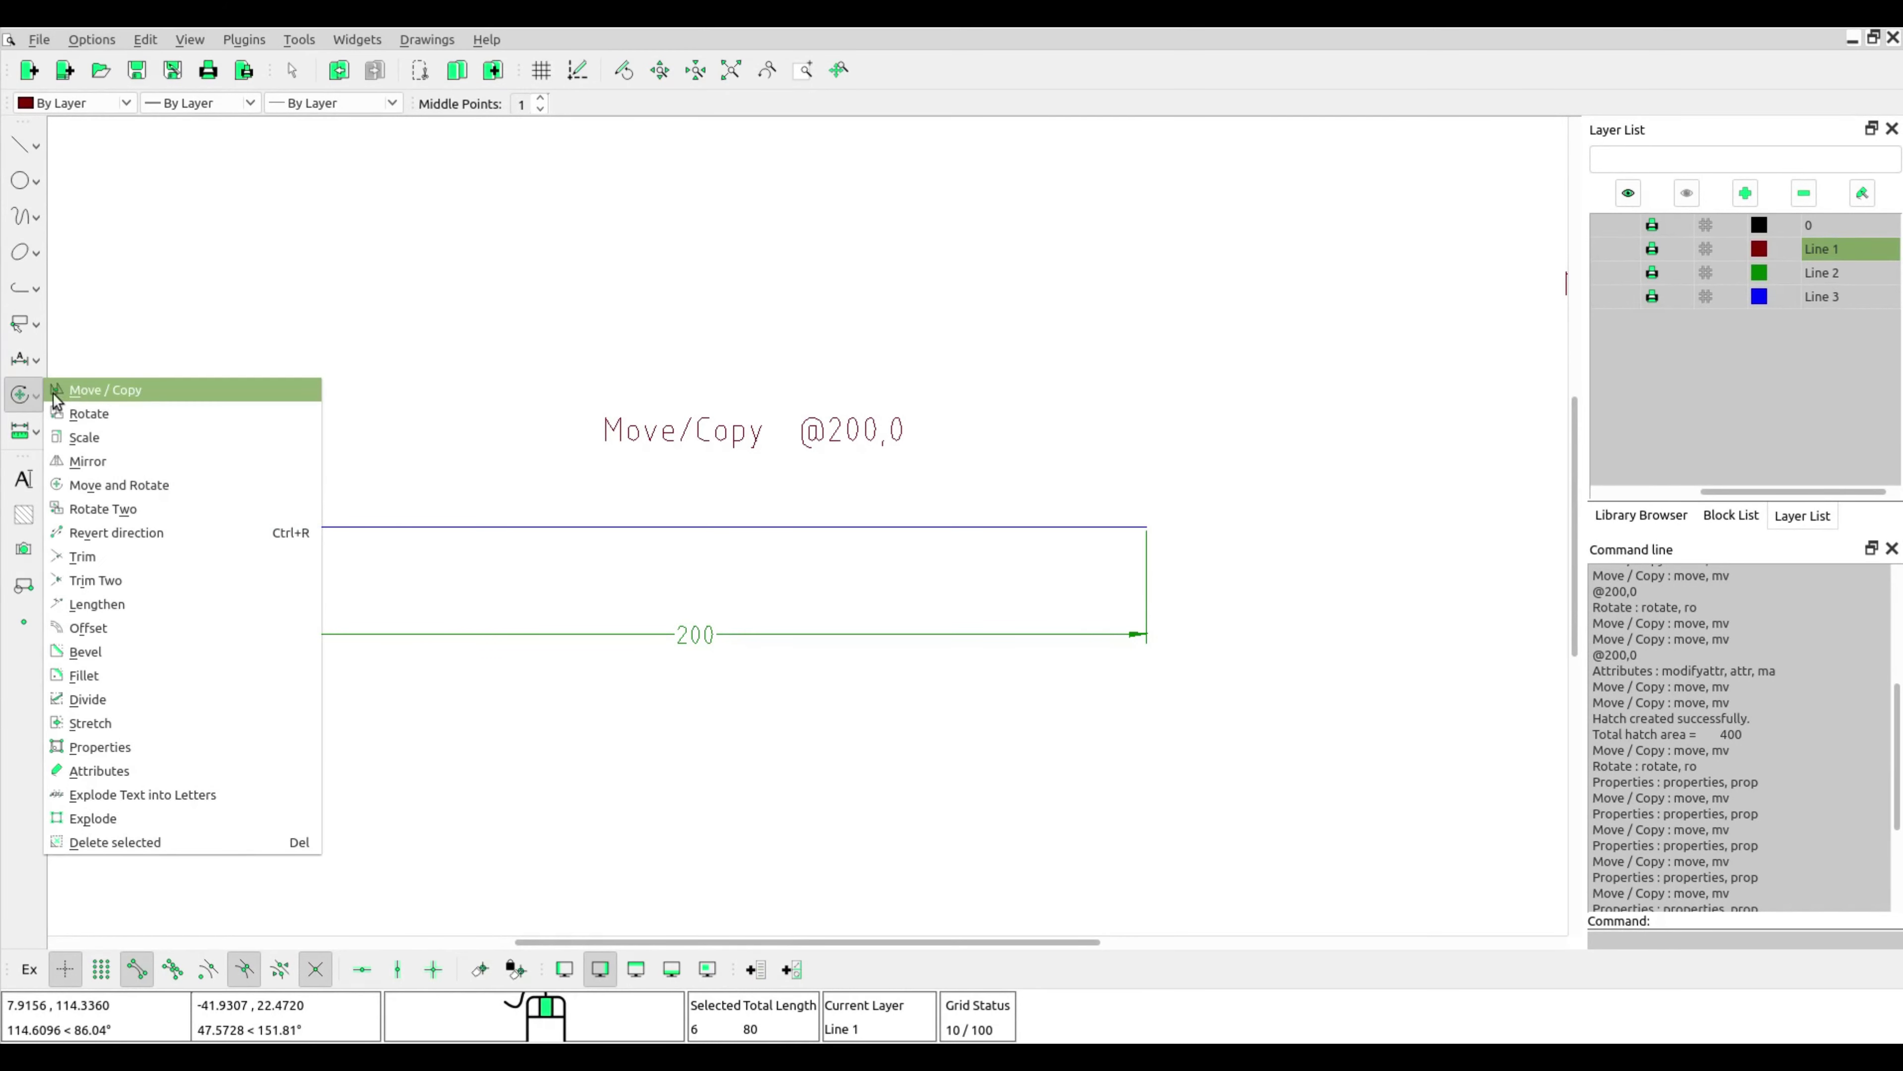
click(89, 396)
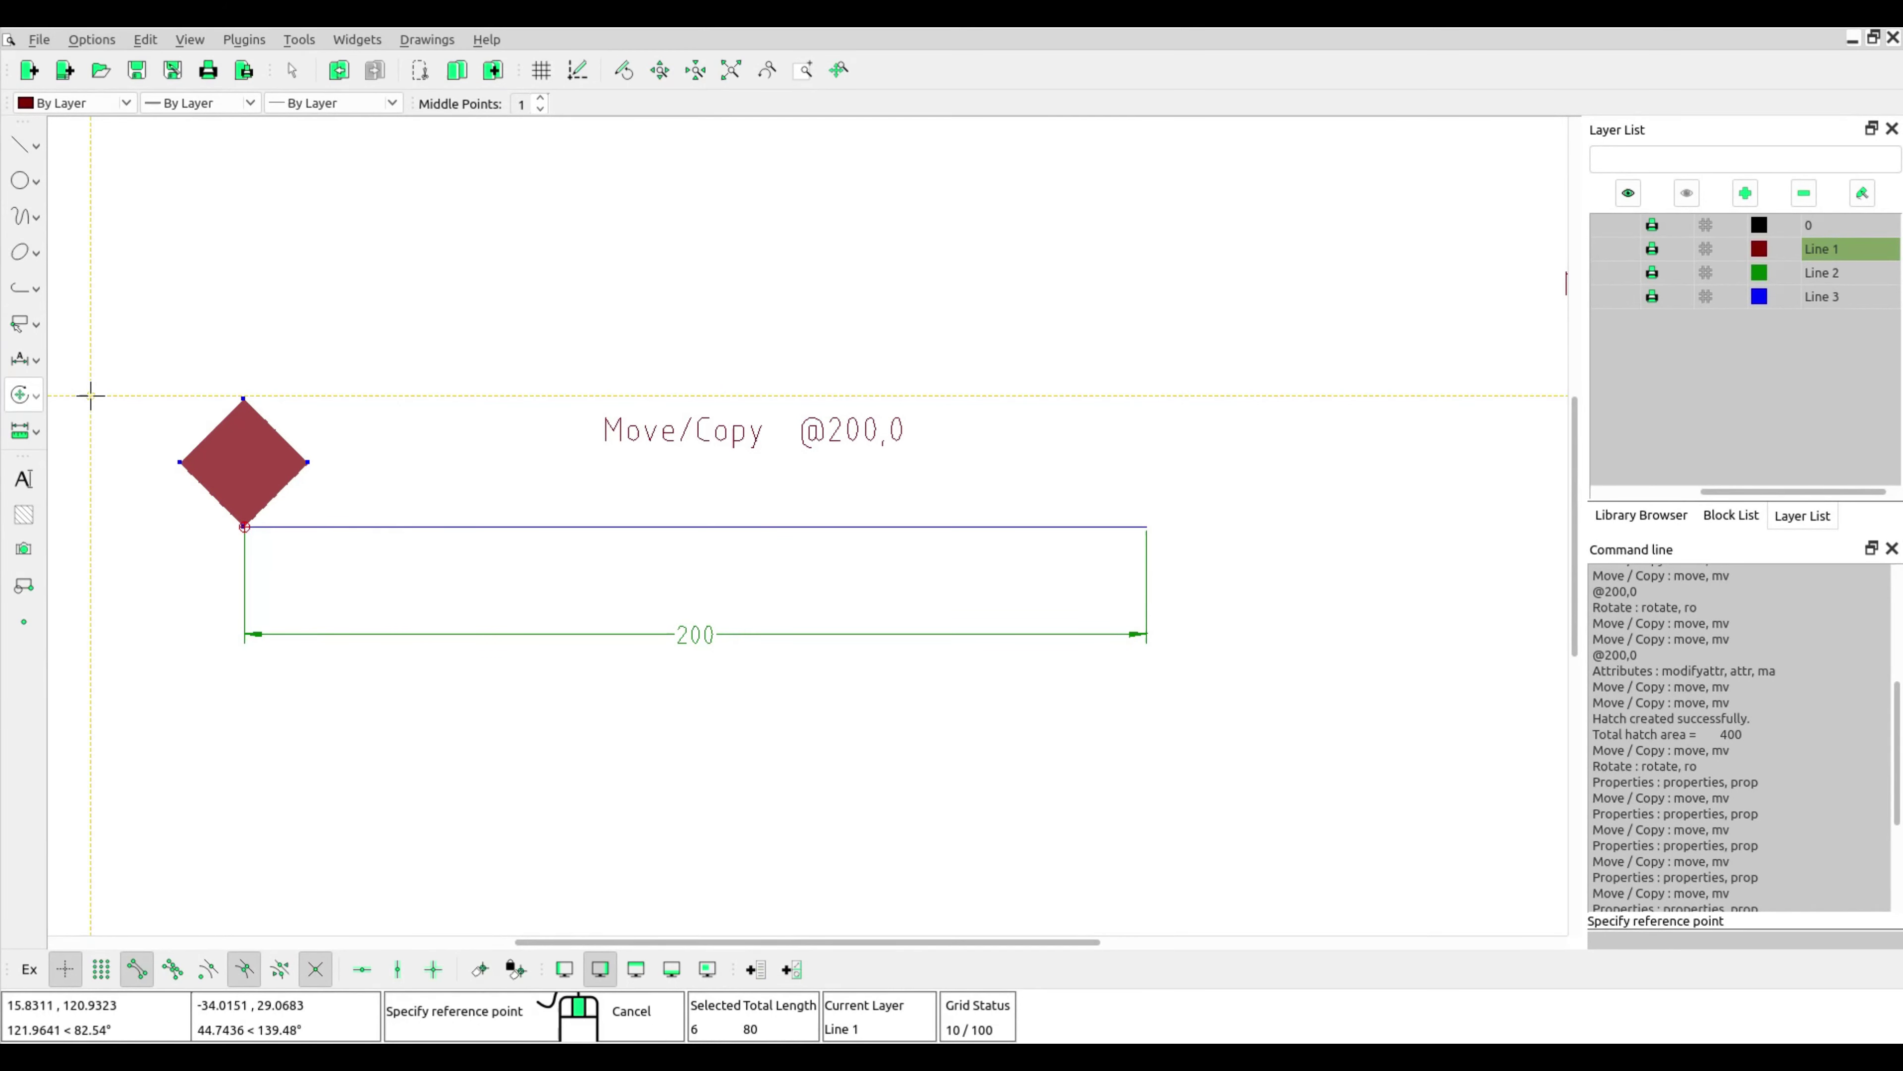
click(243, 525)
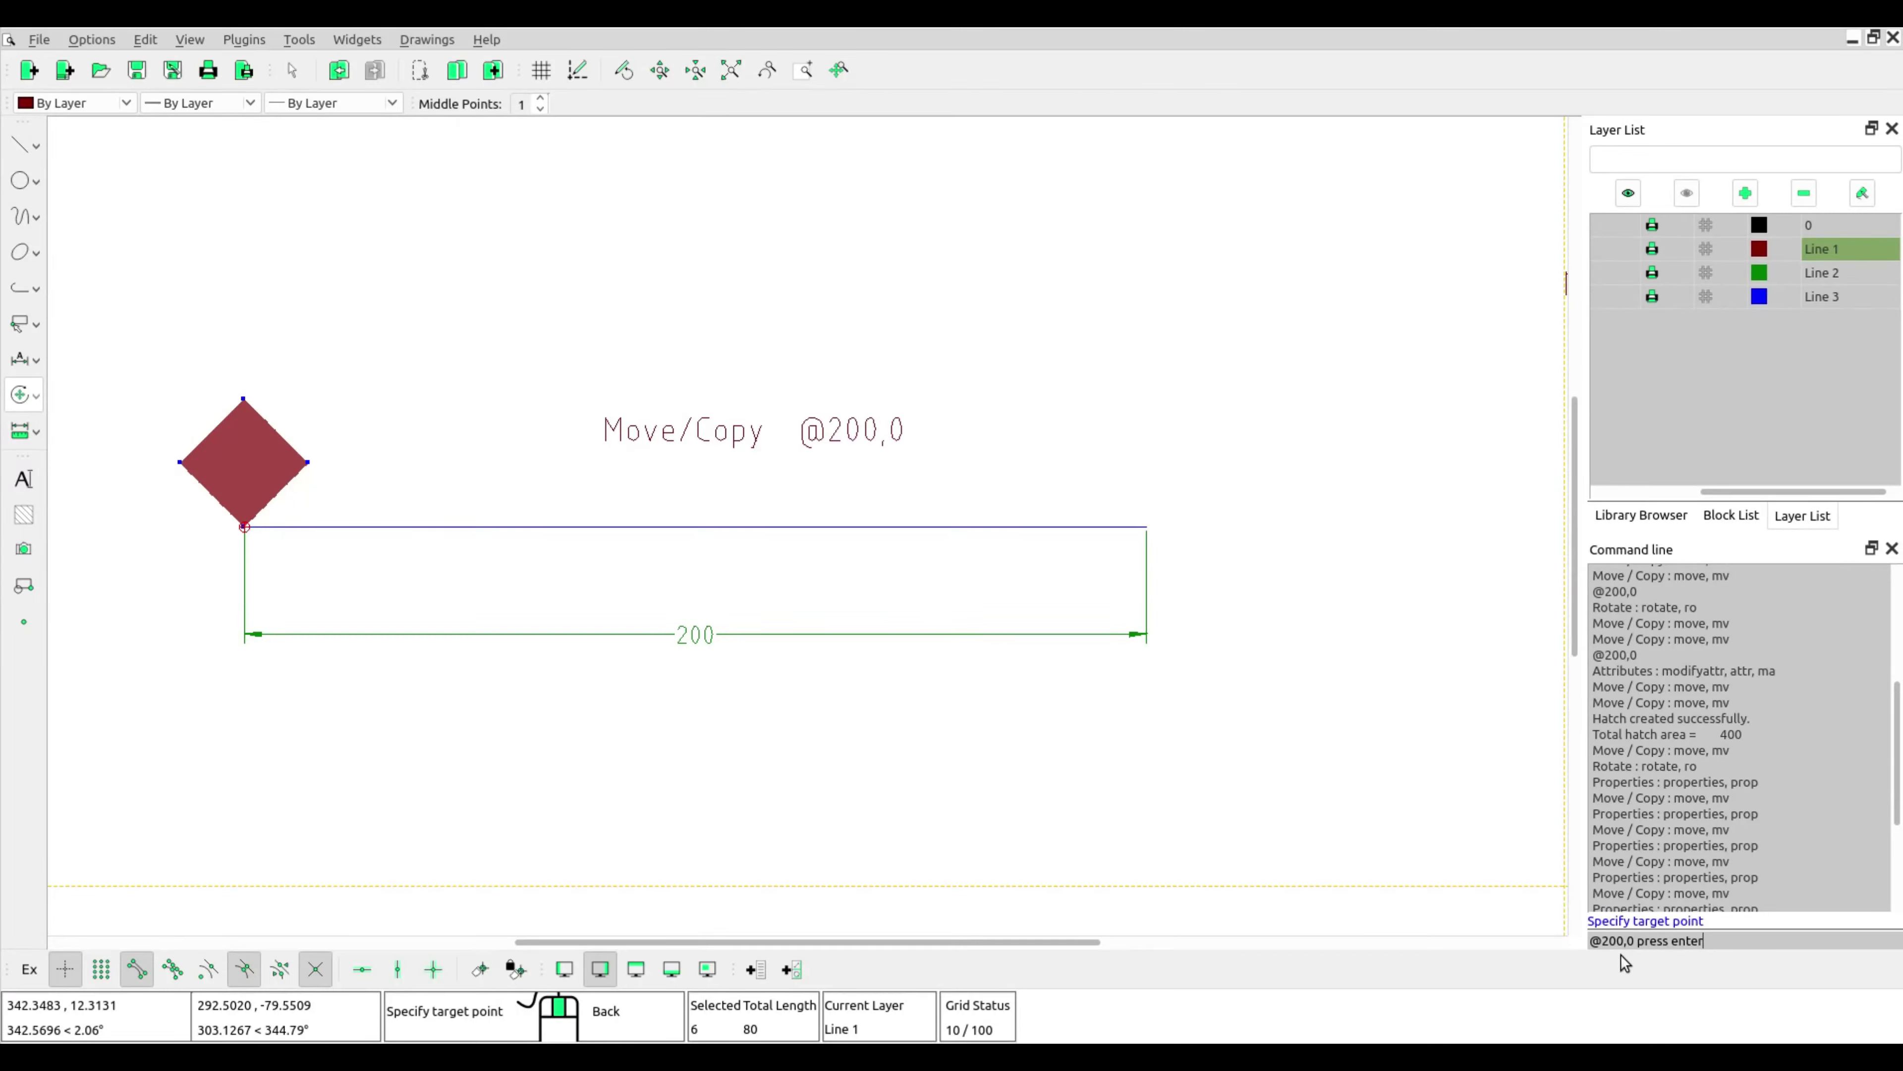
key(BackSpace)
key(BackSpace)
key(BackSpace)
key(BackSpace)
key(BackSpace)
key(Return)
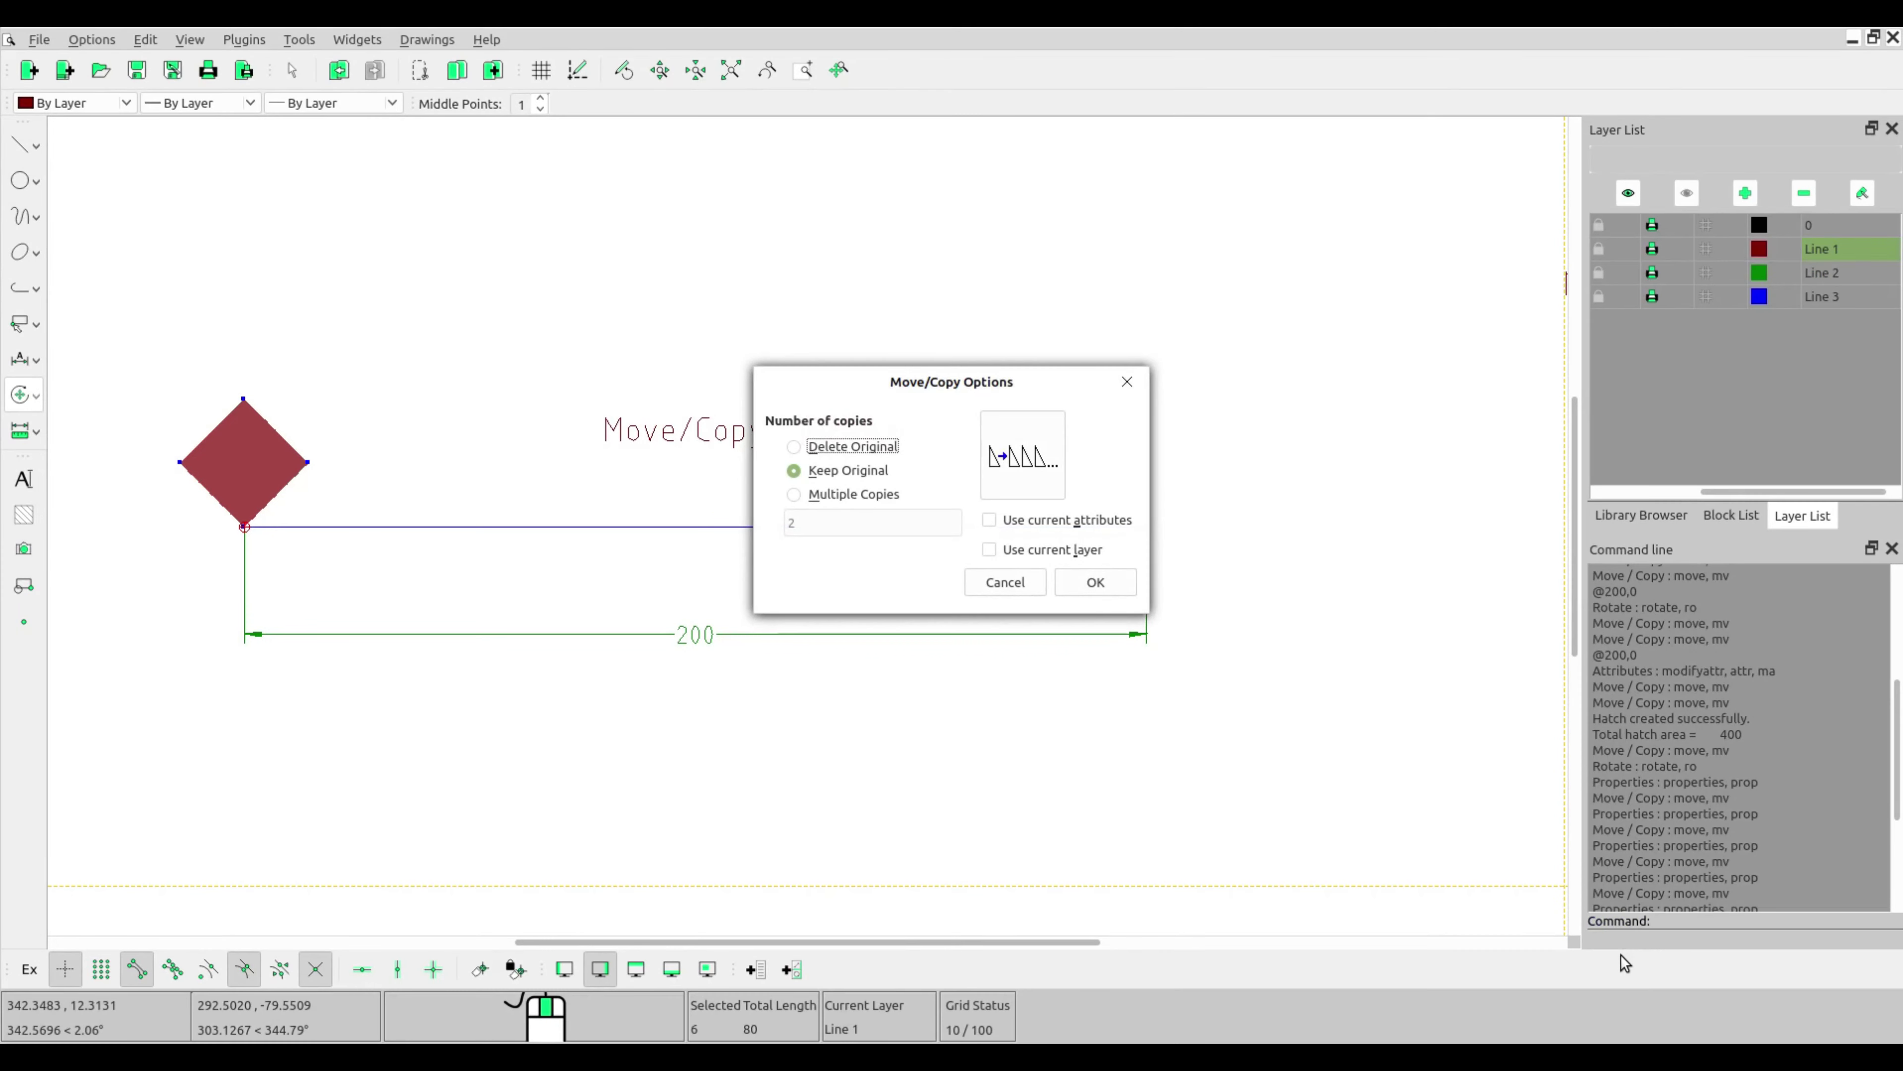
click(802, 447)
click(795, 469)
click(793, 447)
click(1101, 584)
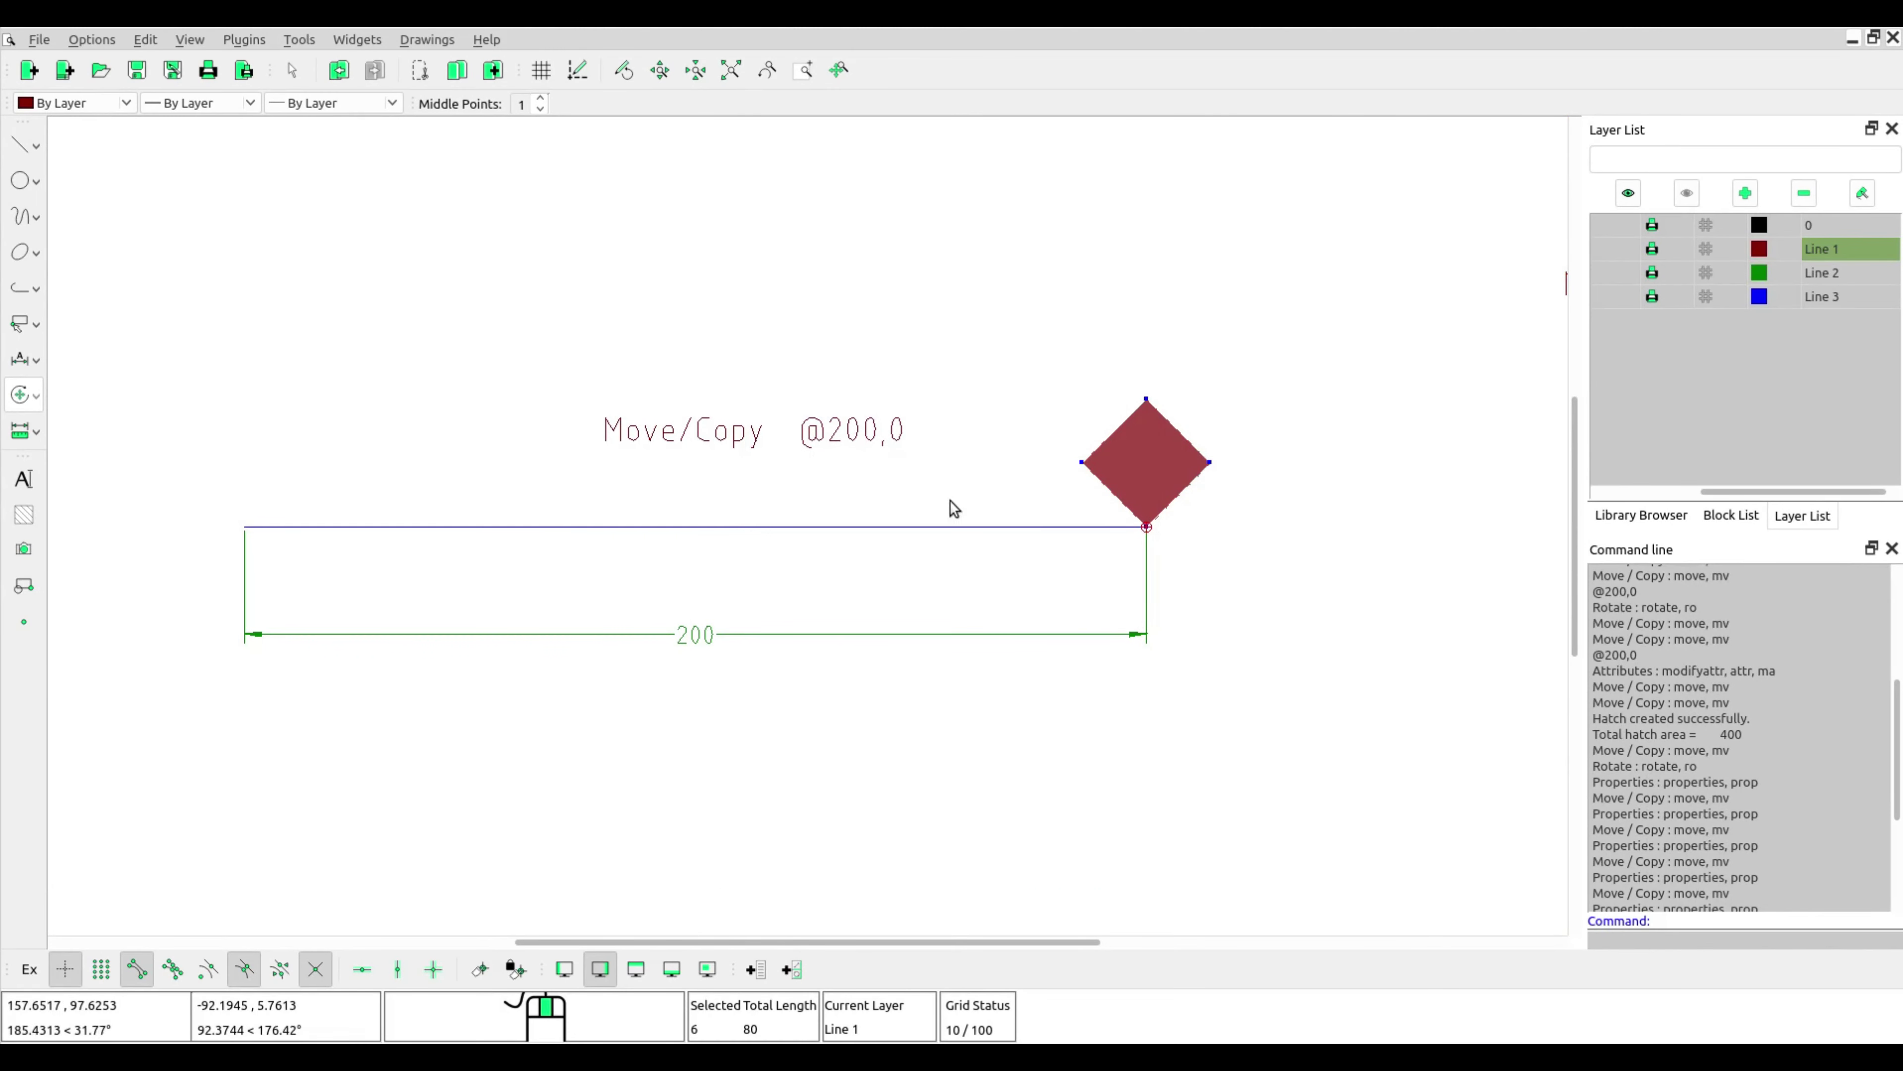
Deselect the moved diamond and select the lower diamond of the @0,200 example.
click(1184, 522)
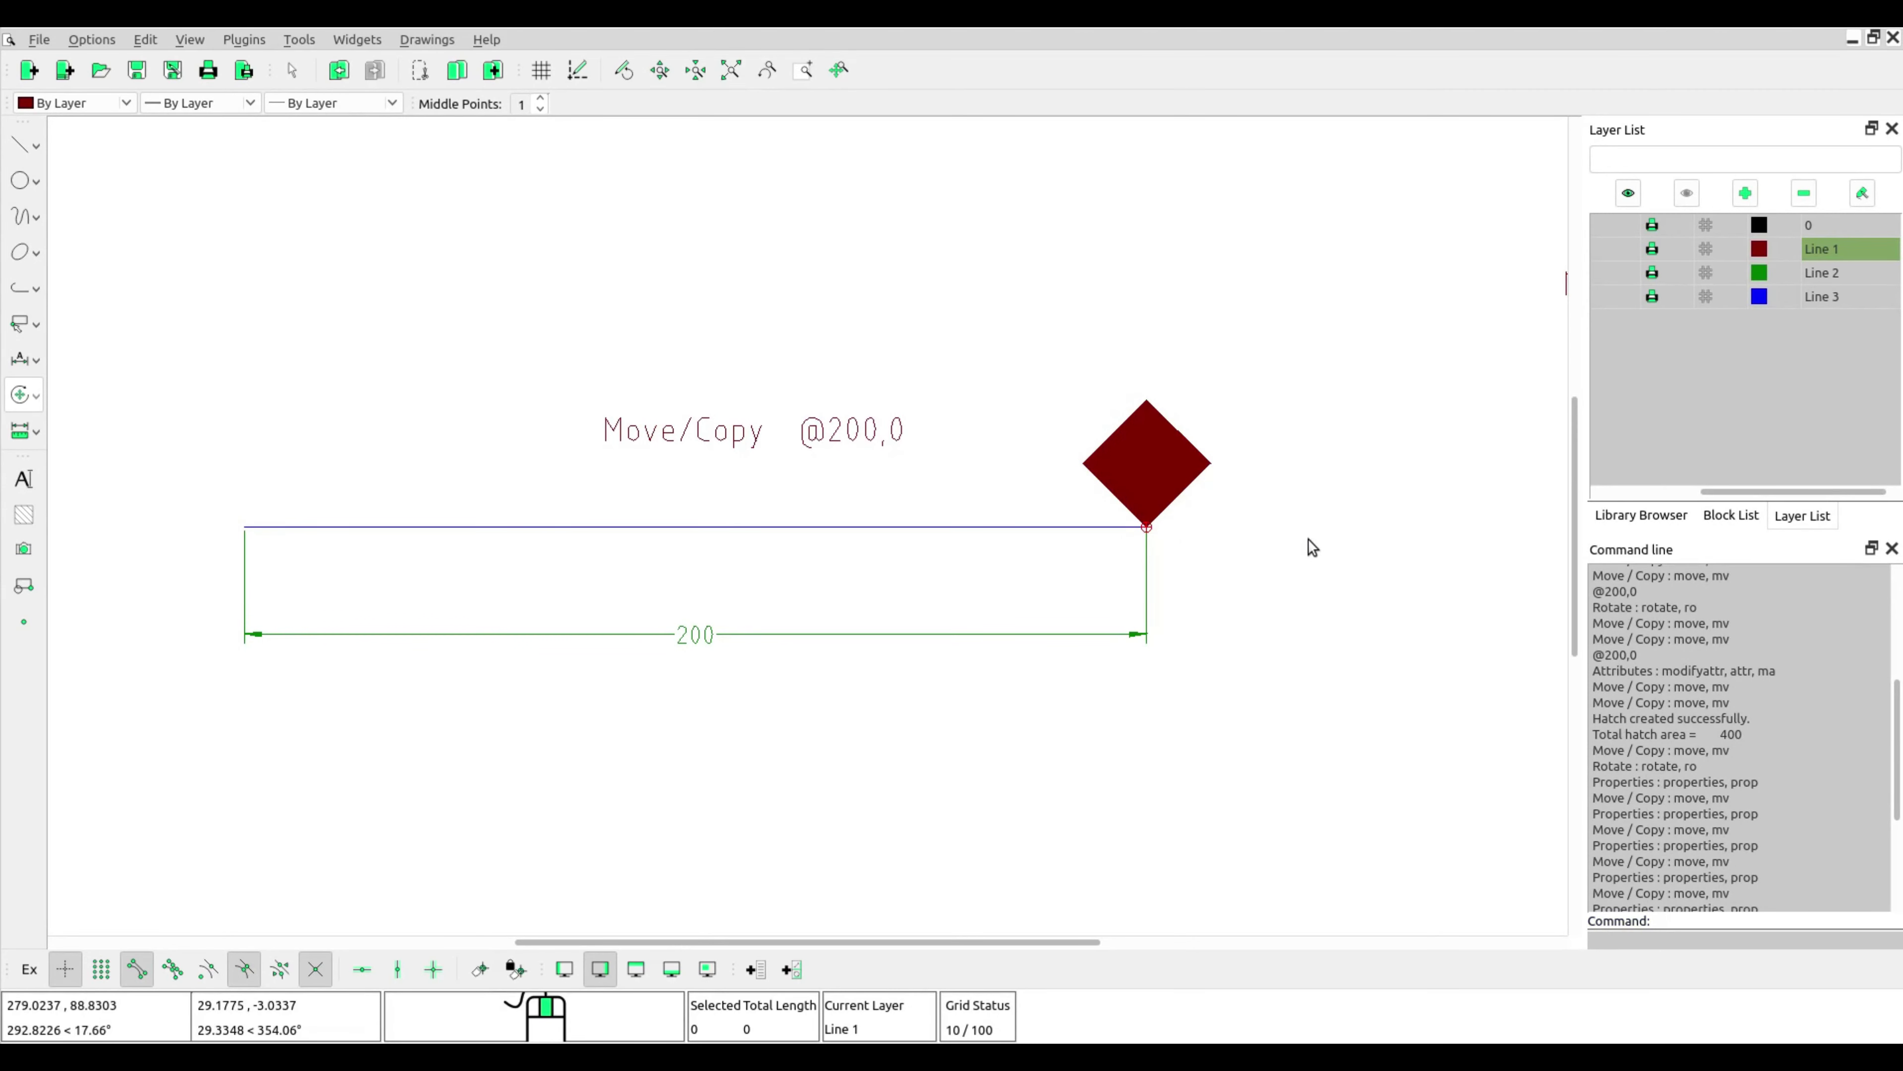
mouse_move(1339, 538)
middle_down()
mouse_move(382, 642)
mouse_move(307, 481)
middle_up()
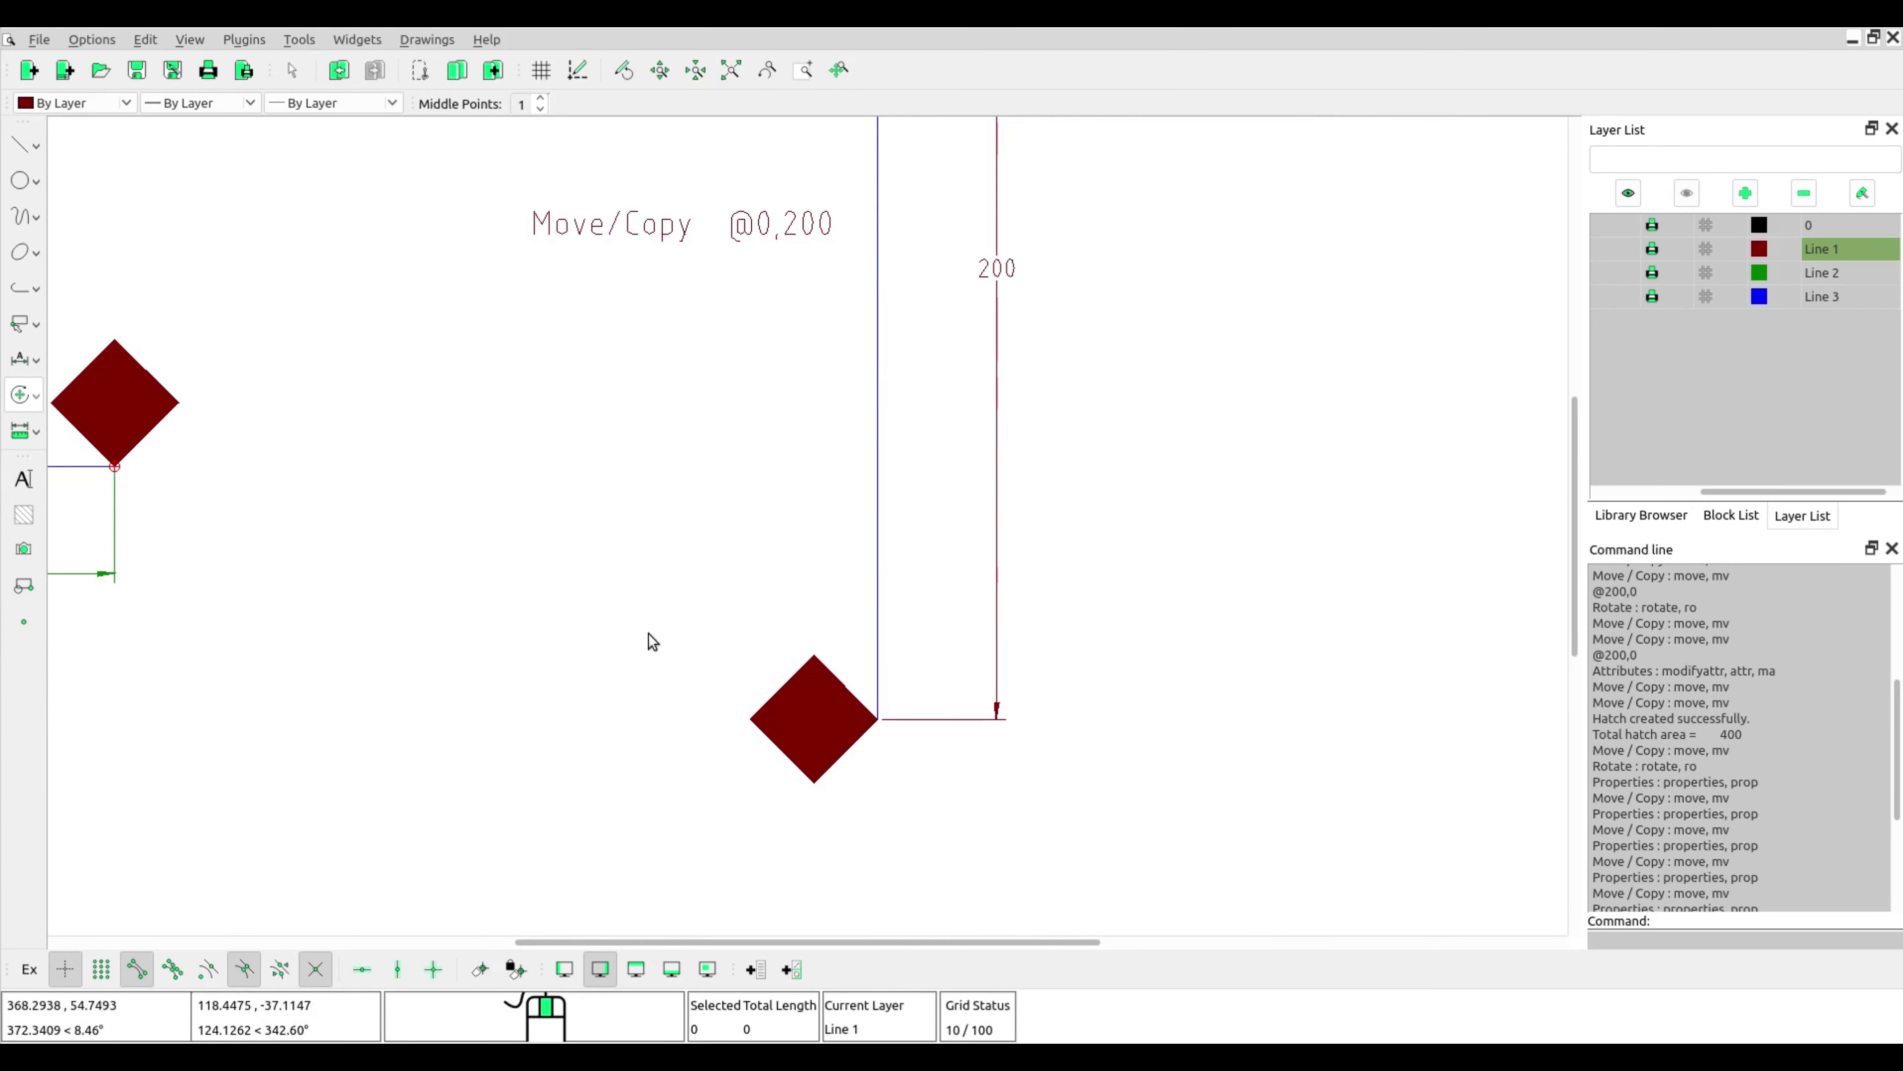
middle_drag(757, 694, 735, 652)
drag(379, 402, 918, 782)
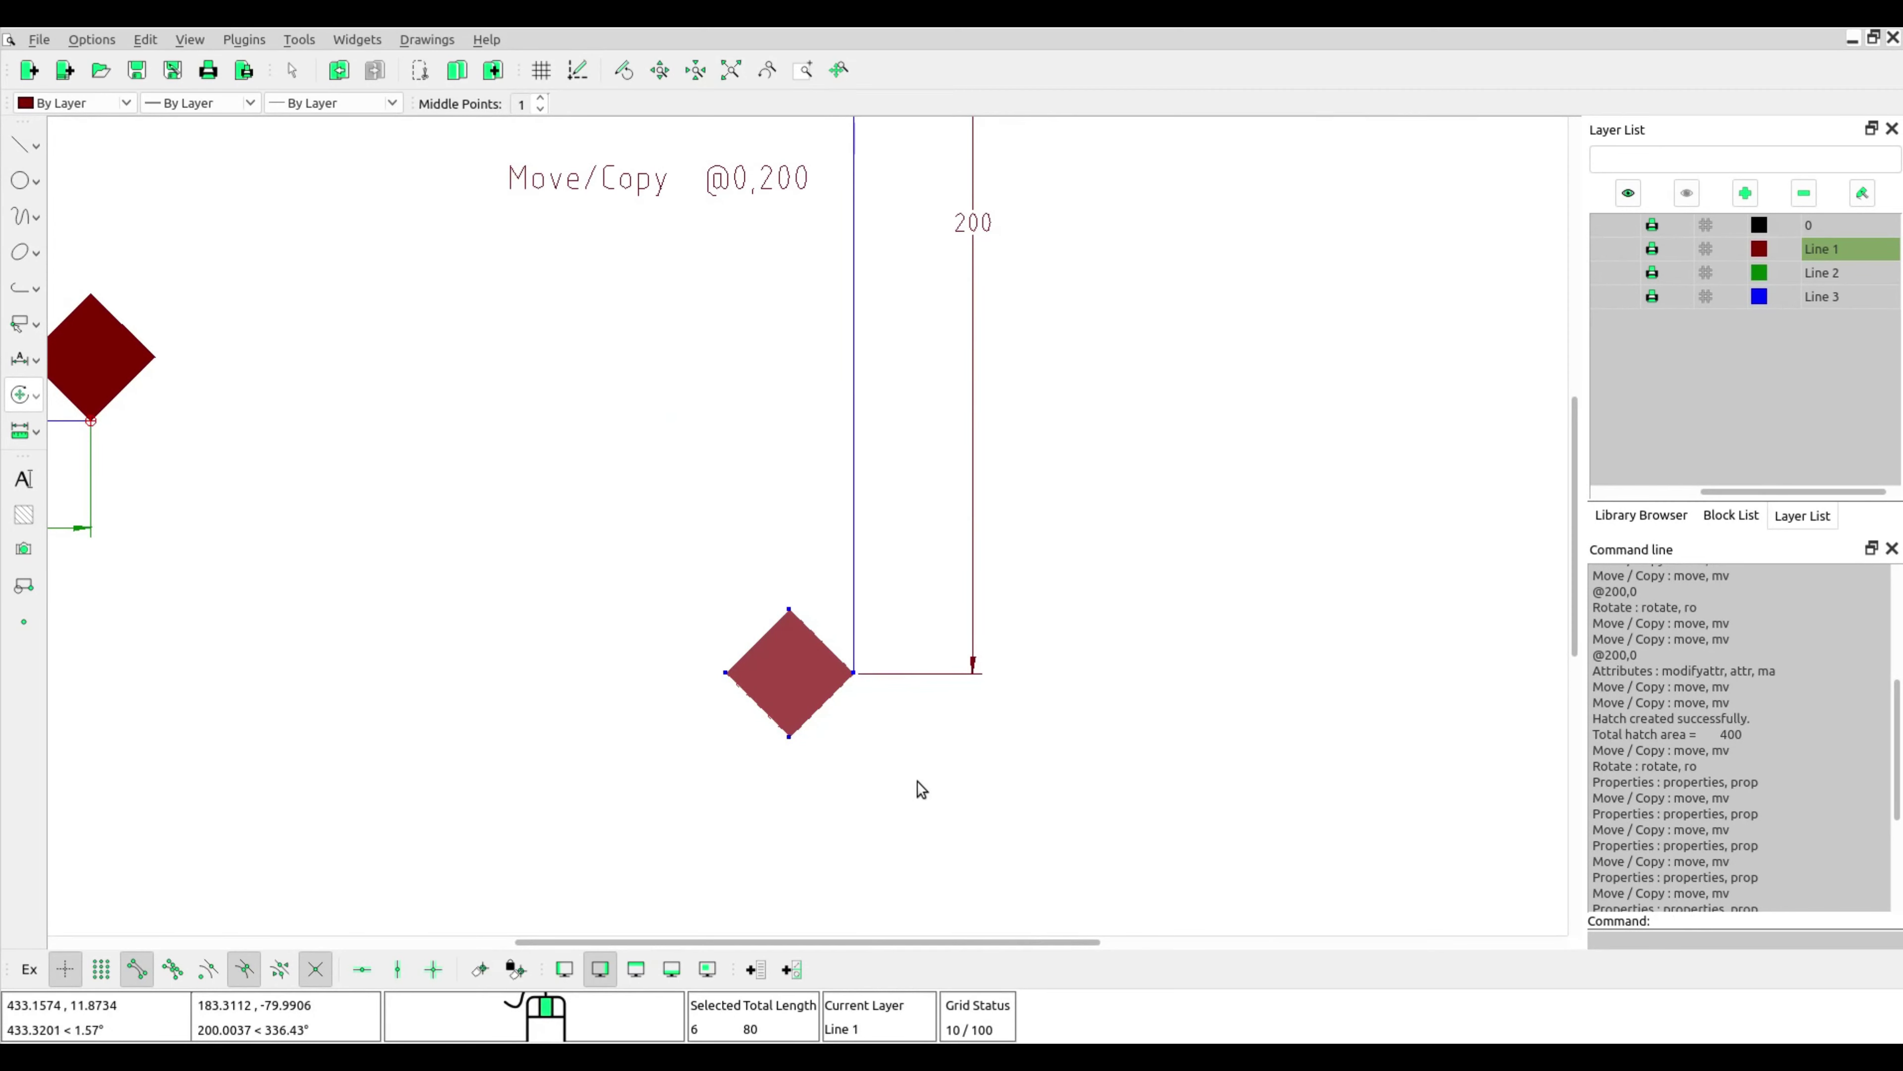
Start a Move/Copy of it from its right vertex with offset @0,200.
click(22, 395)
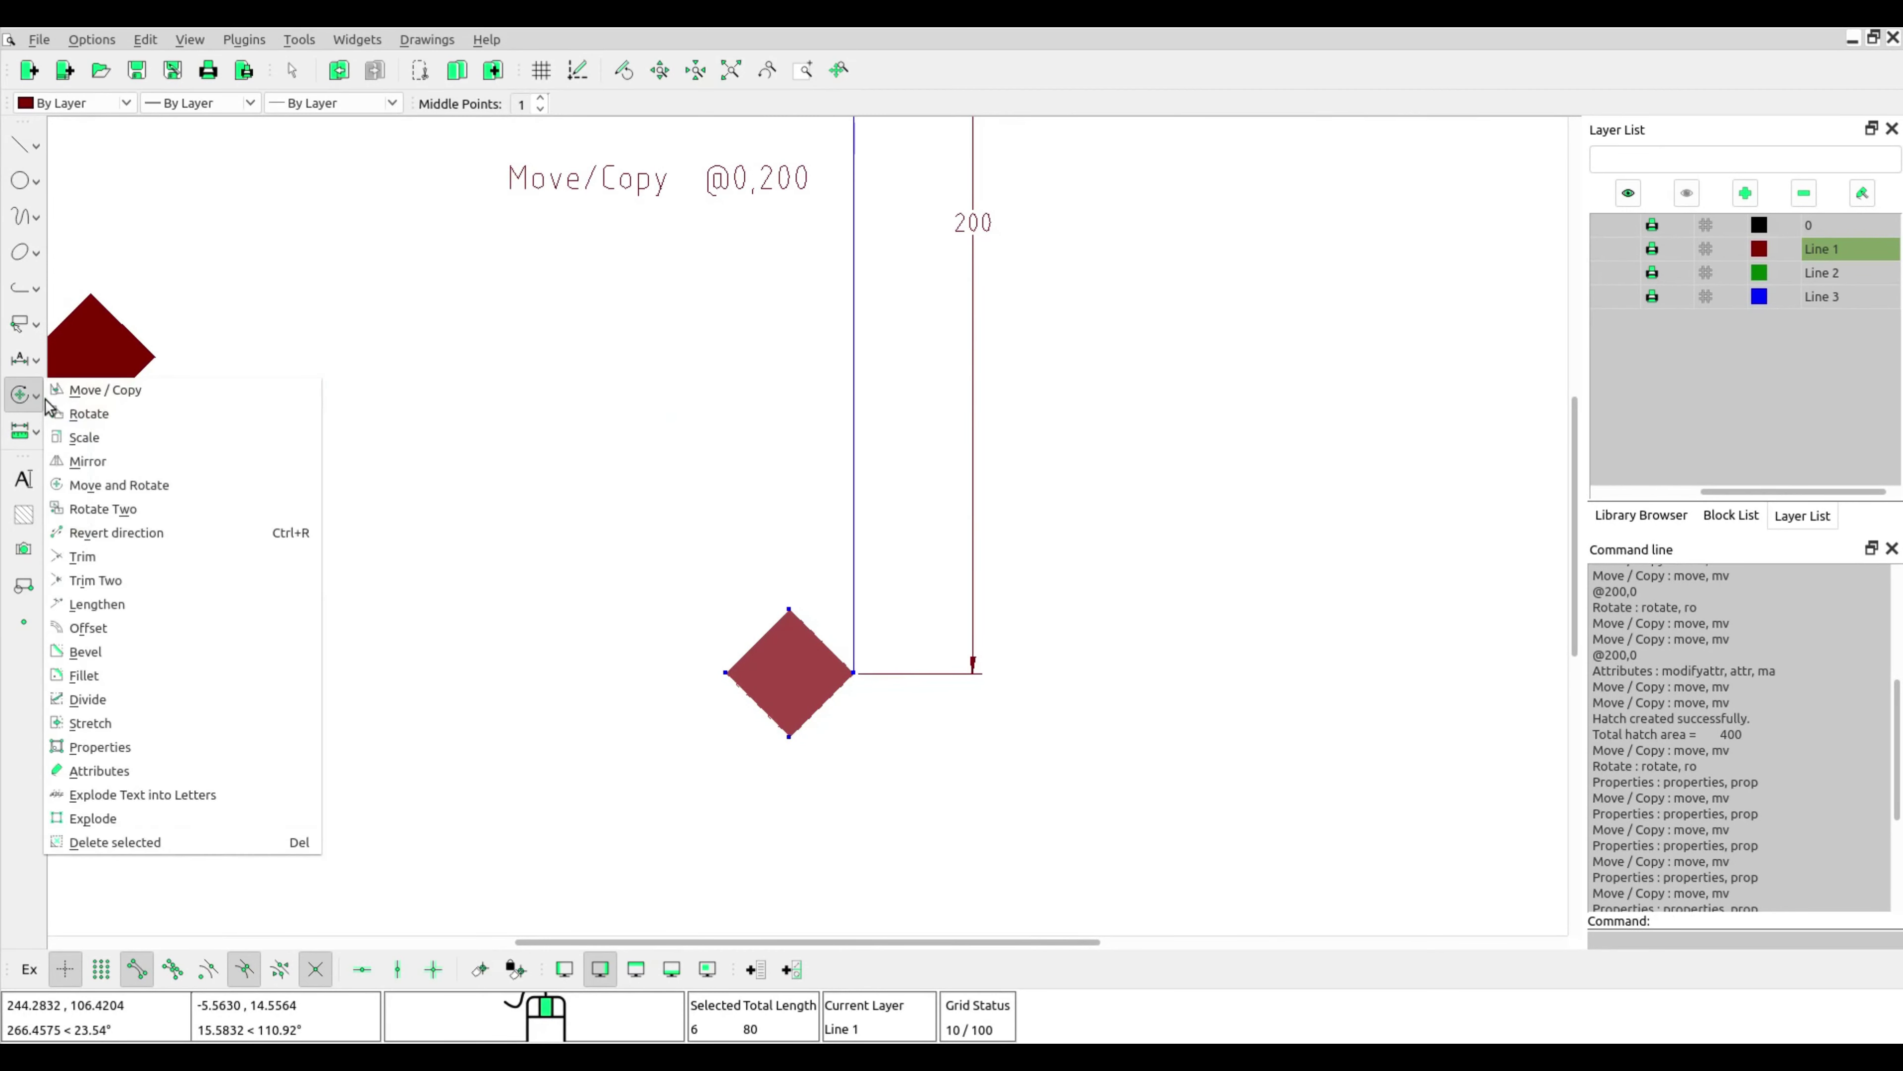
click(105, 393)
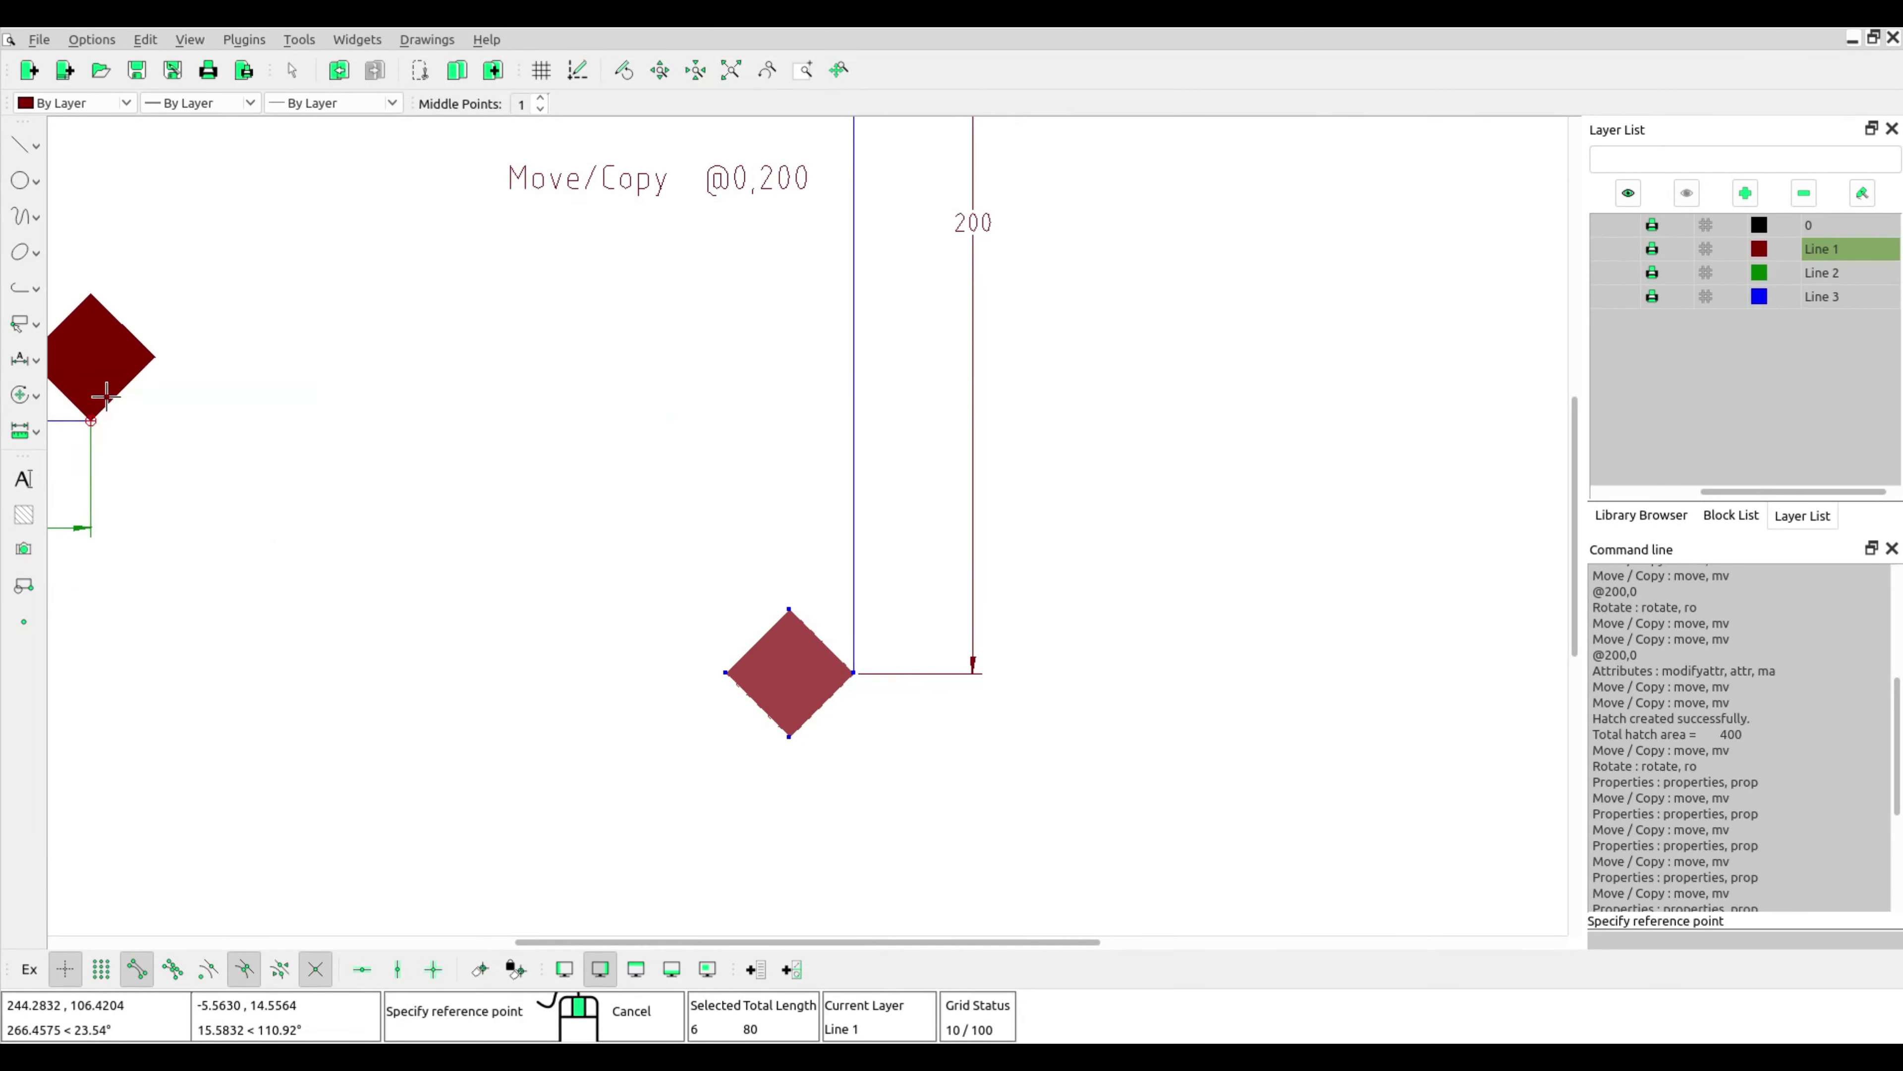
click(852, 673)
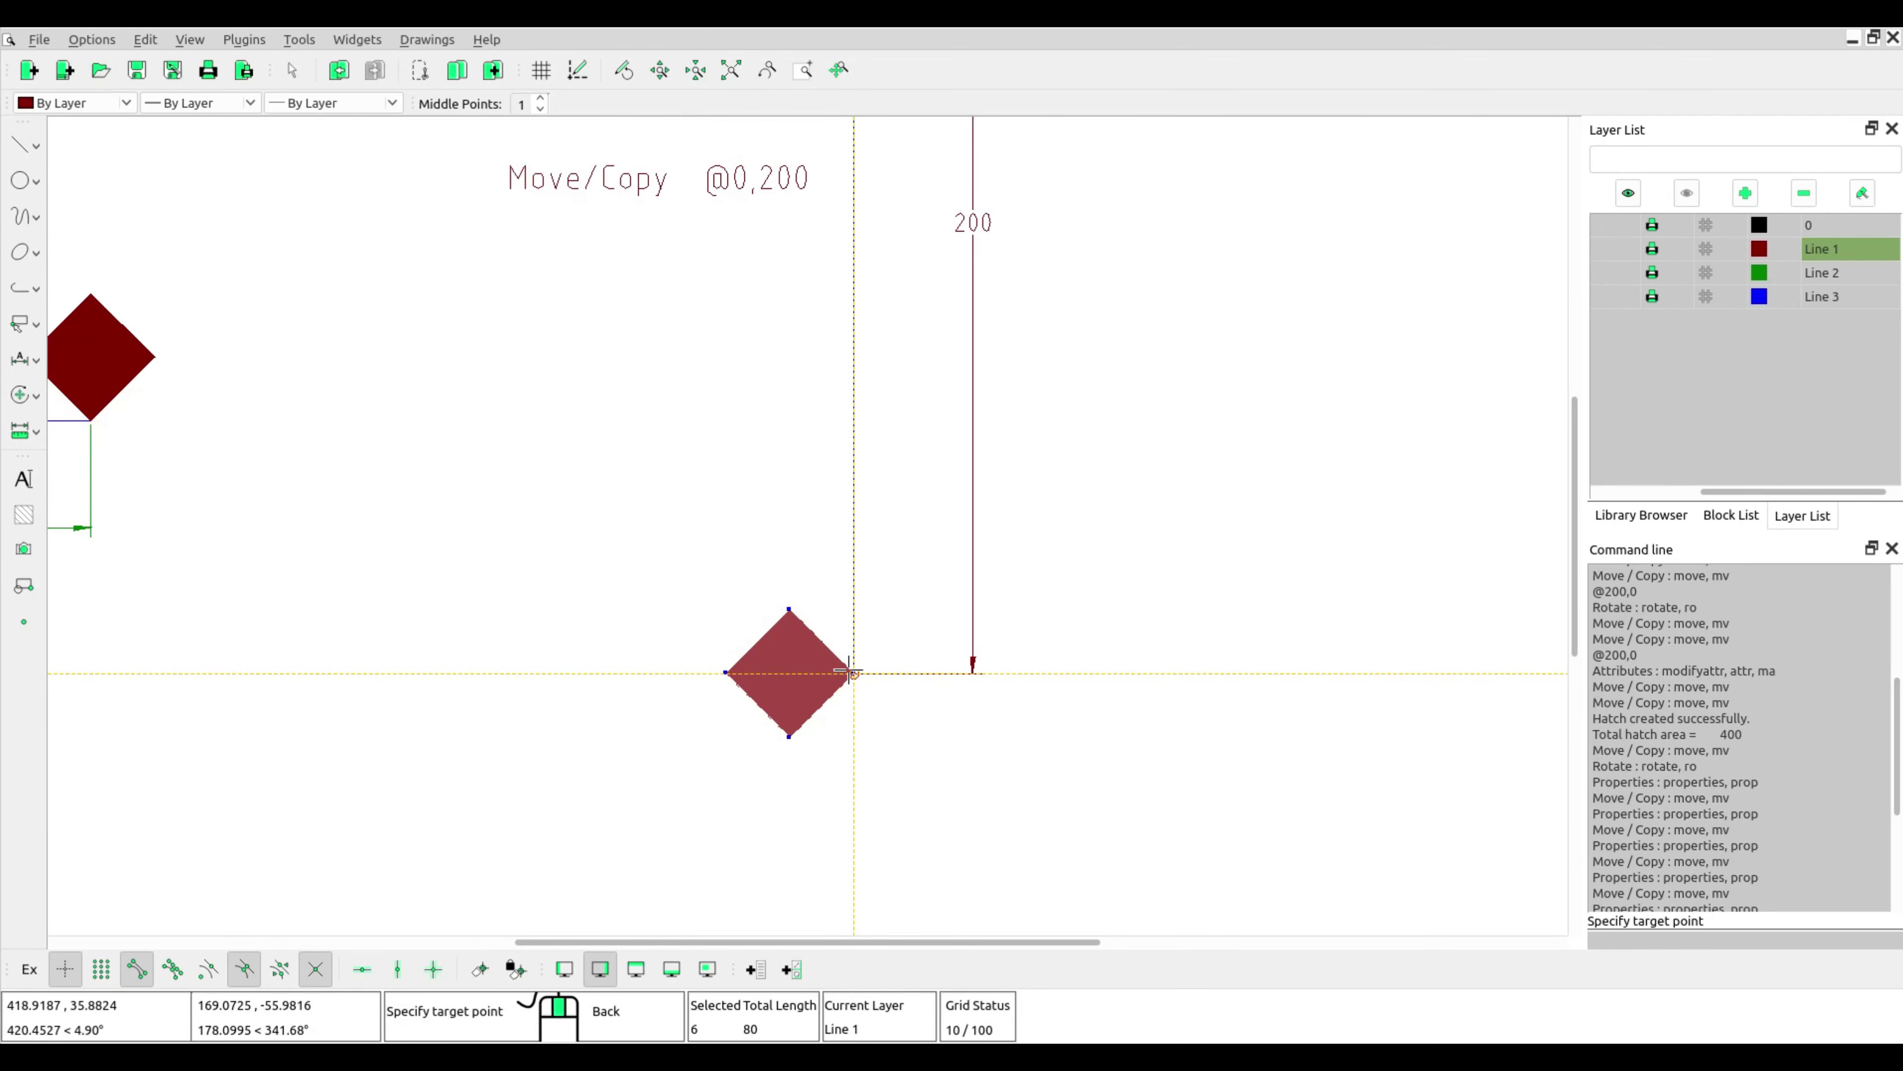
mouse_move(853, 486)
middle_down()
mouse_move(851, 544)
mouse_move(672, 642)
middle_up()
scroll(851, 545, down, 2)
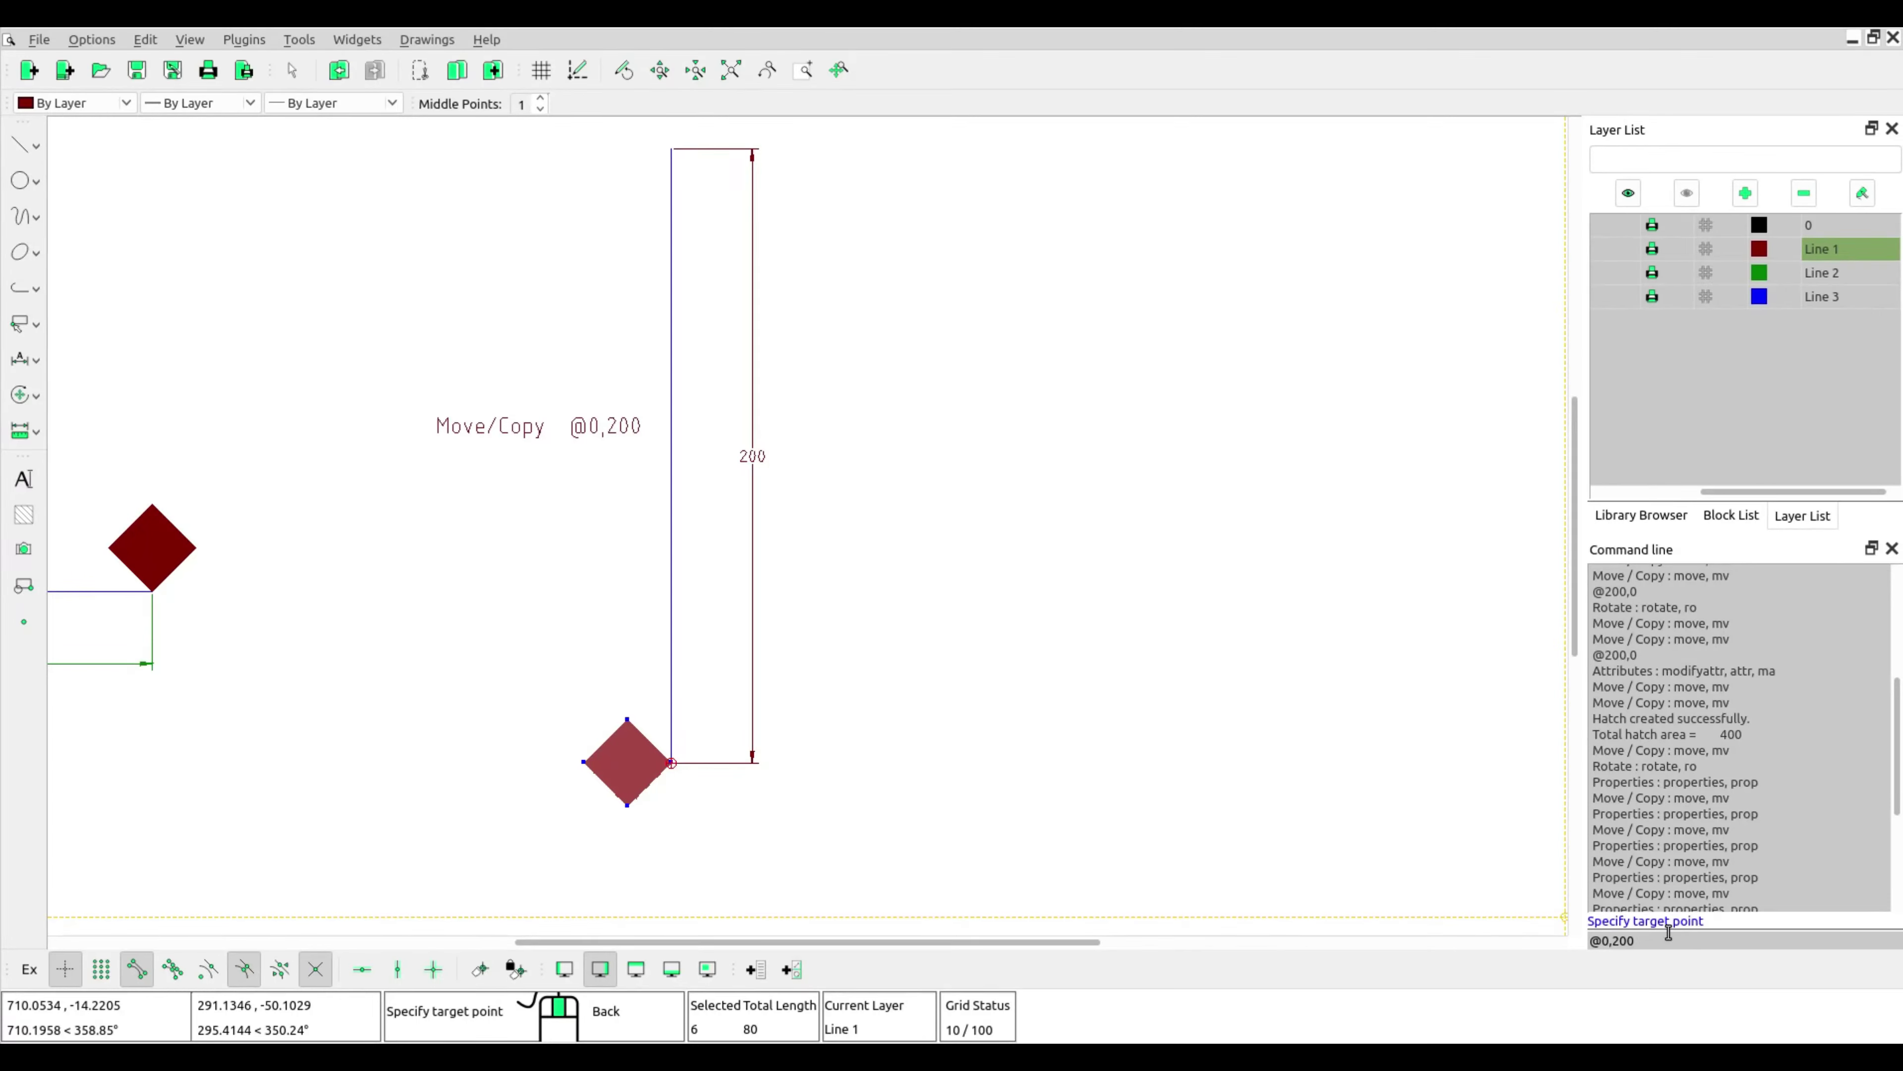
key(Return)
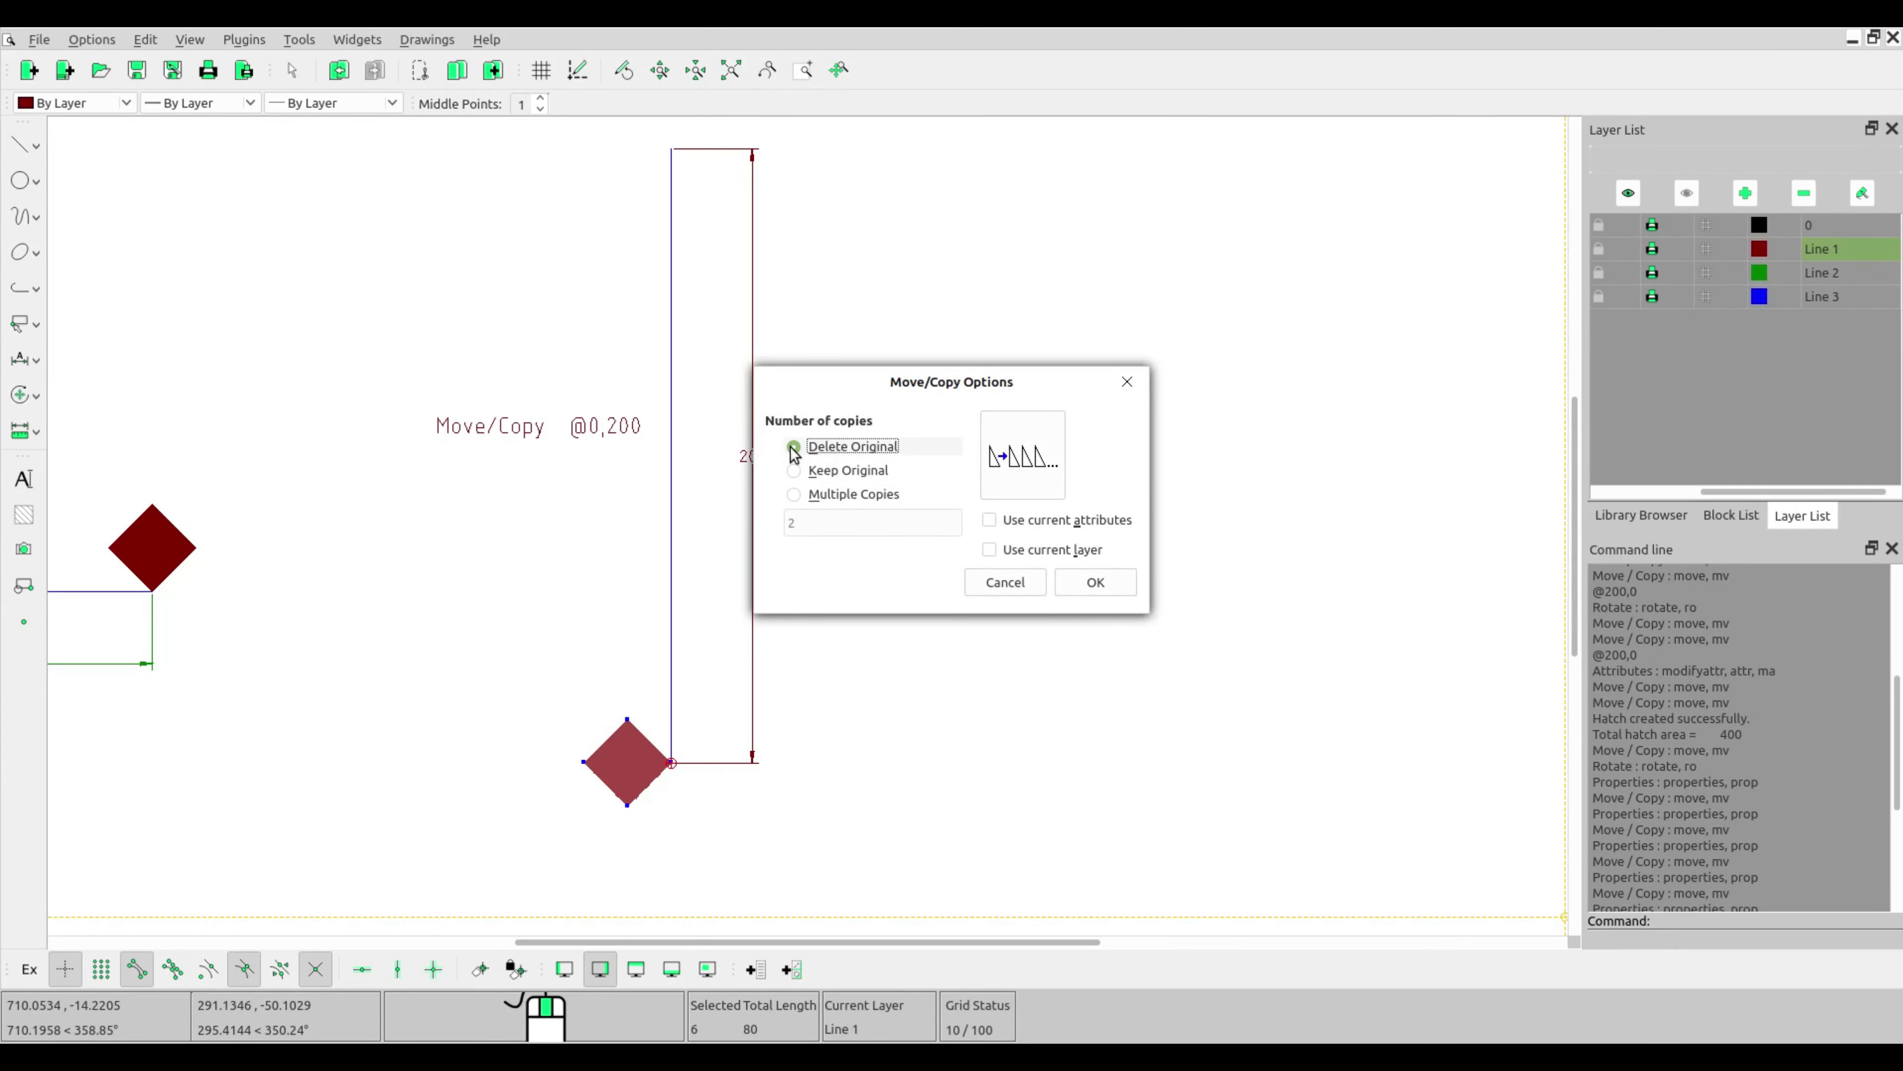
Confirm the 200-unit upward move, then reselect the diamond at the horizontal dimension's right end.
click(1095, 583)
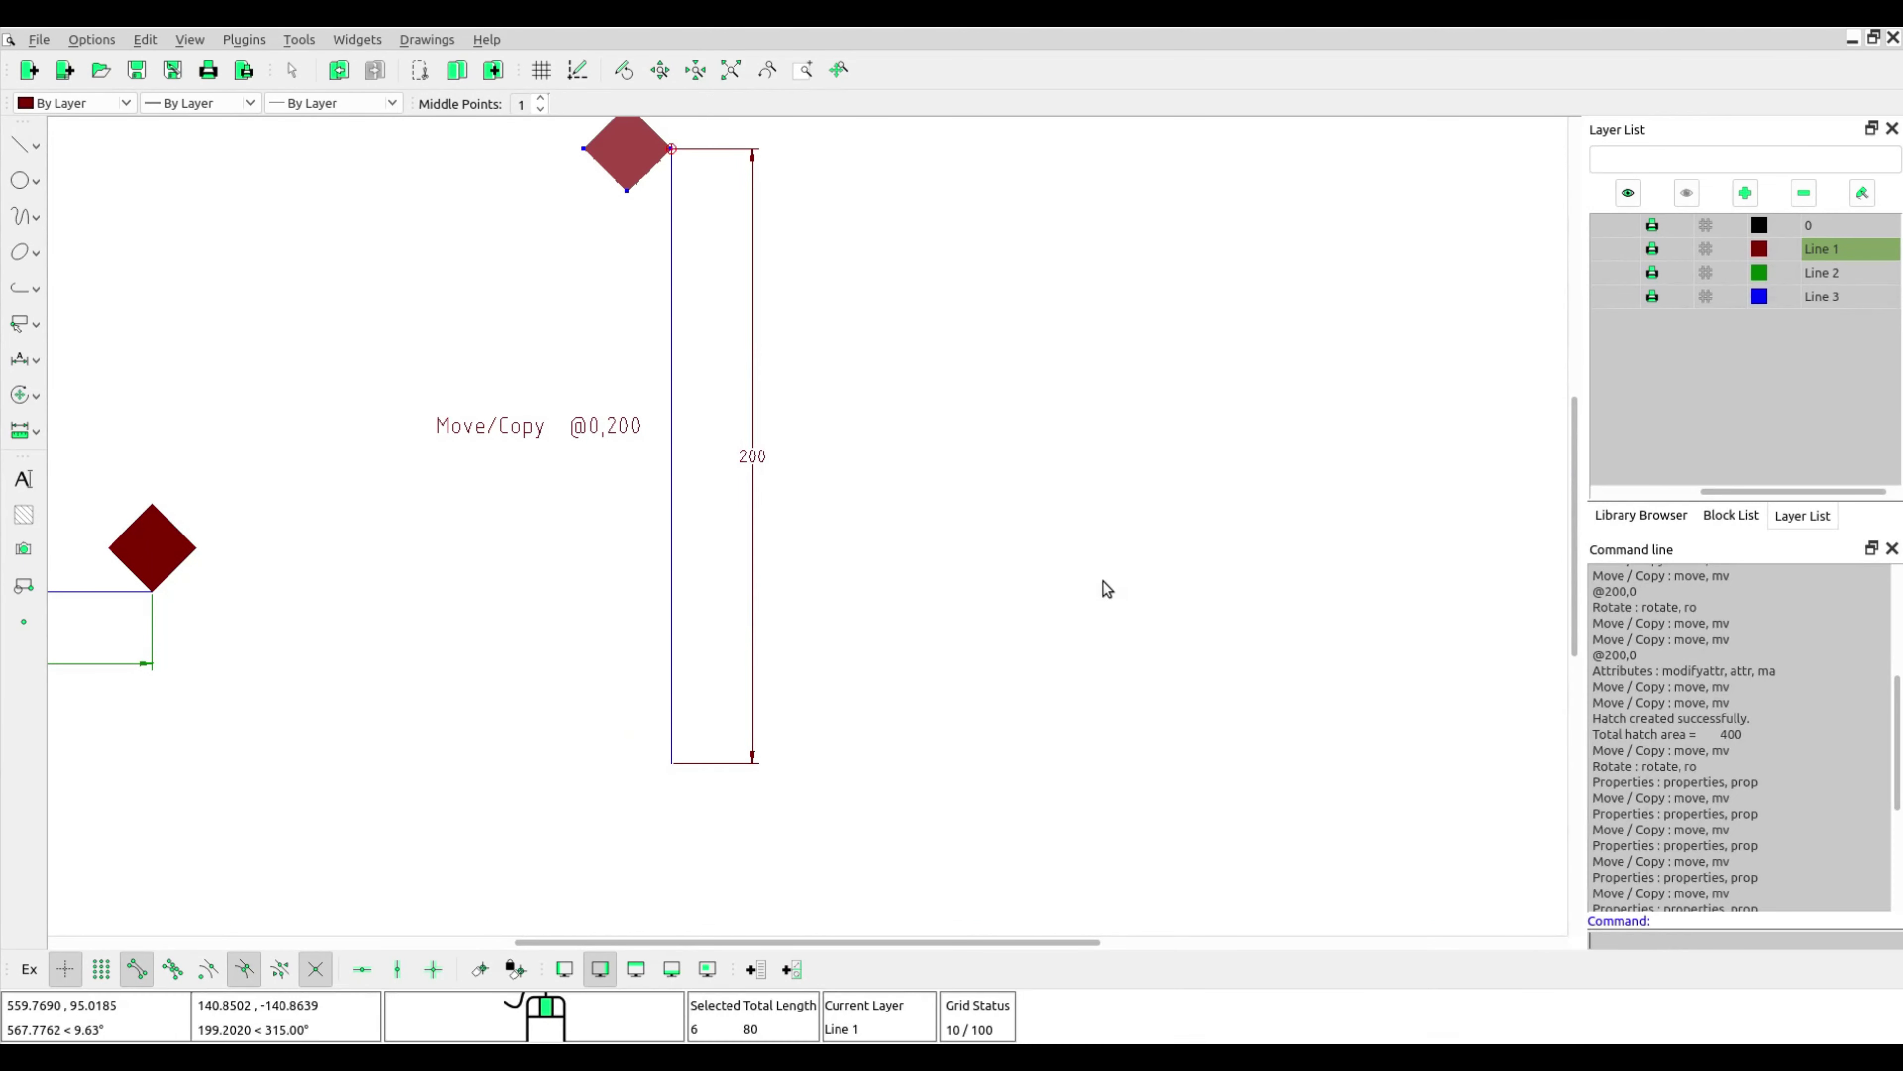
middle_drag(497, 540, 1143, 570)
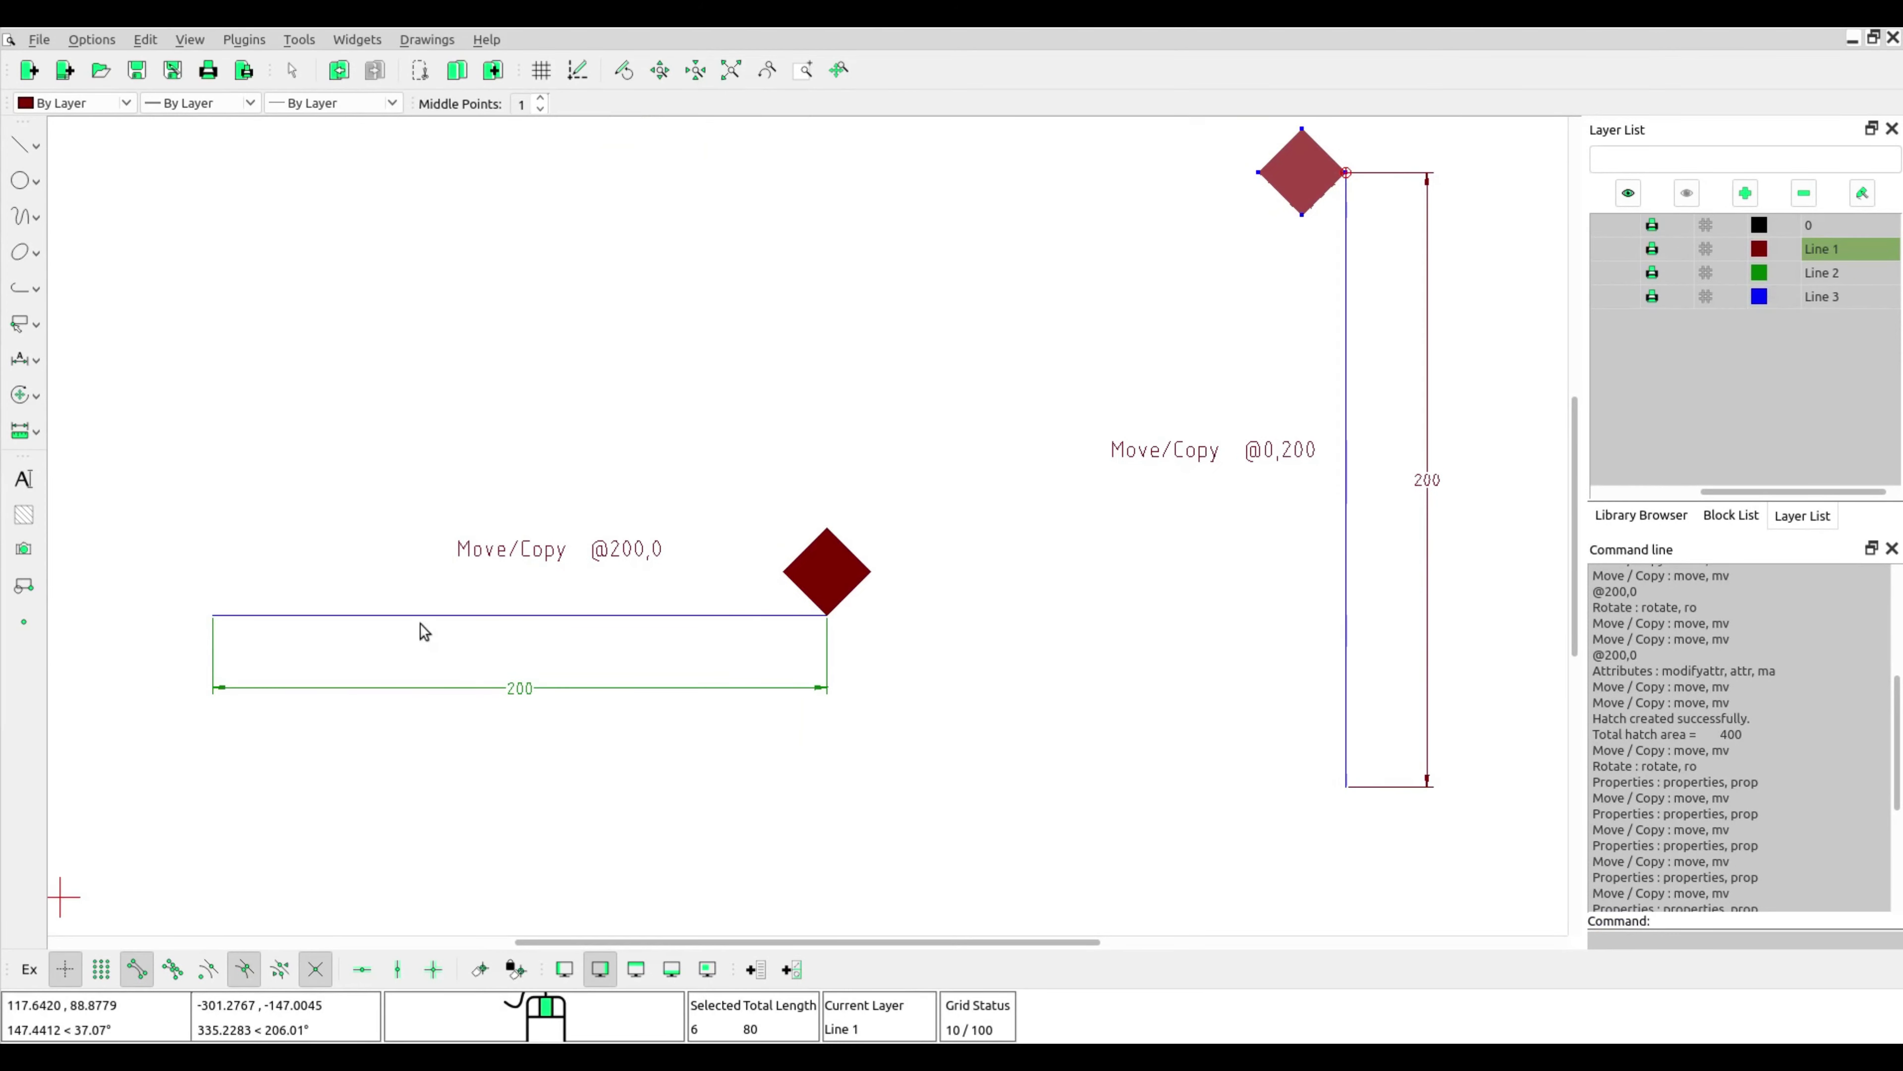
scroll(421, 623, up, 1)
scroll(423, 622, up, 3)
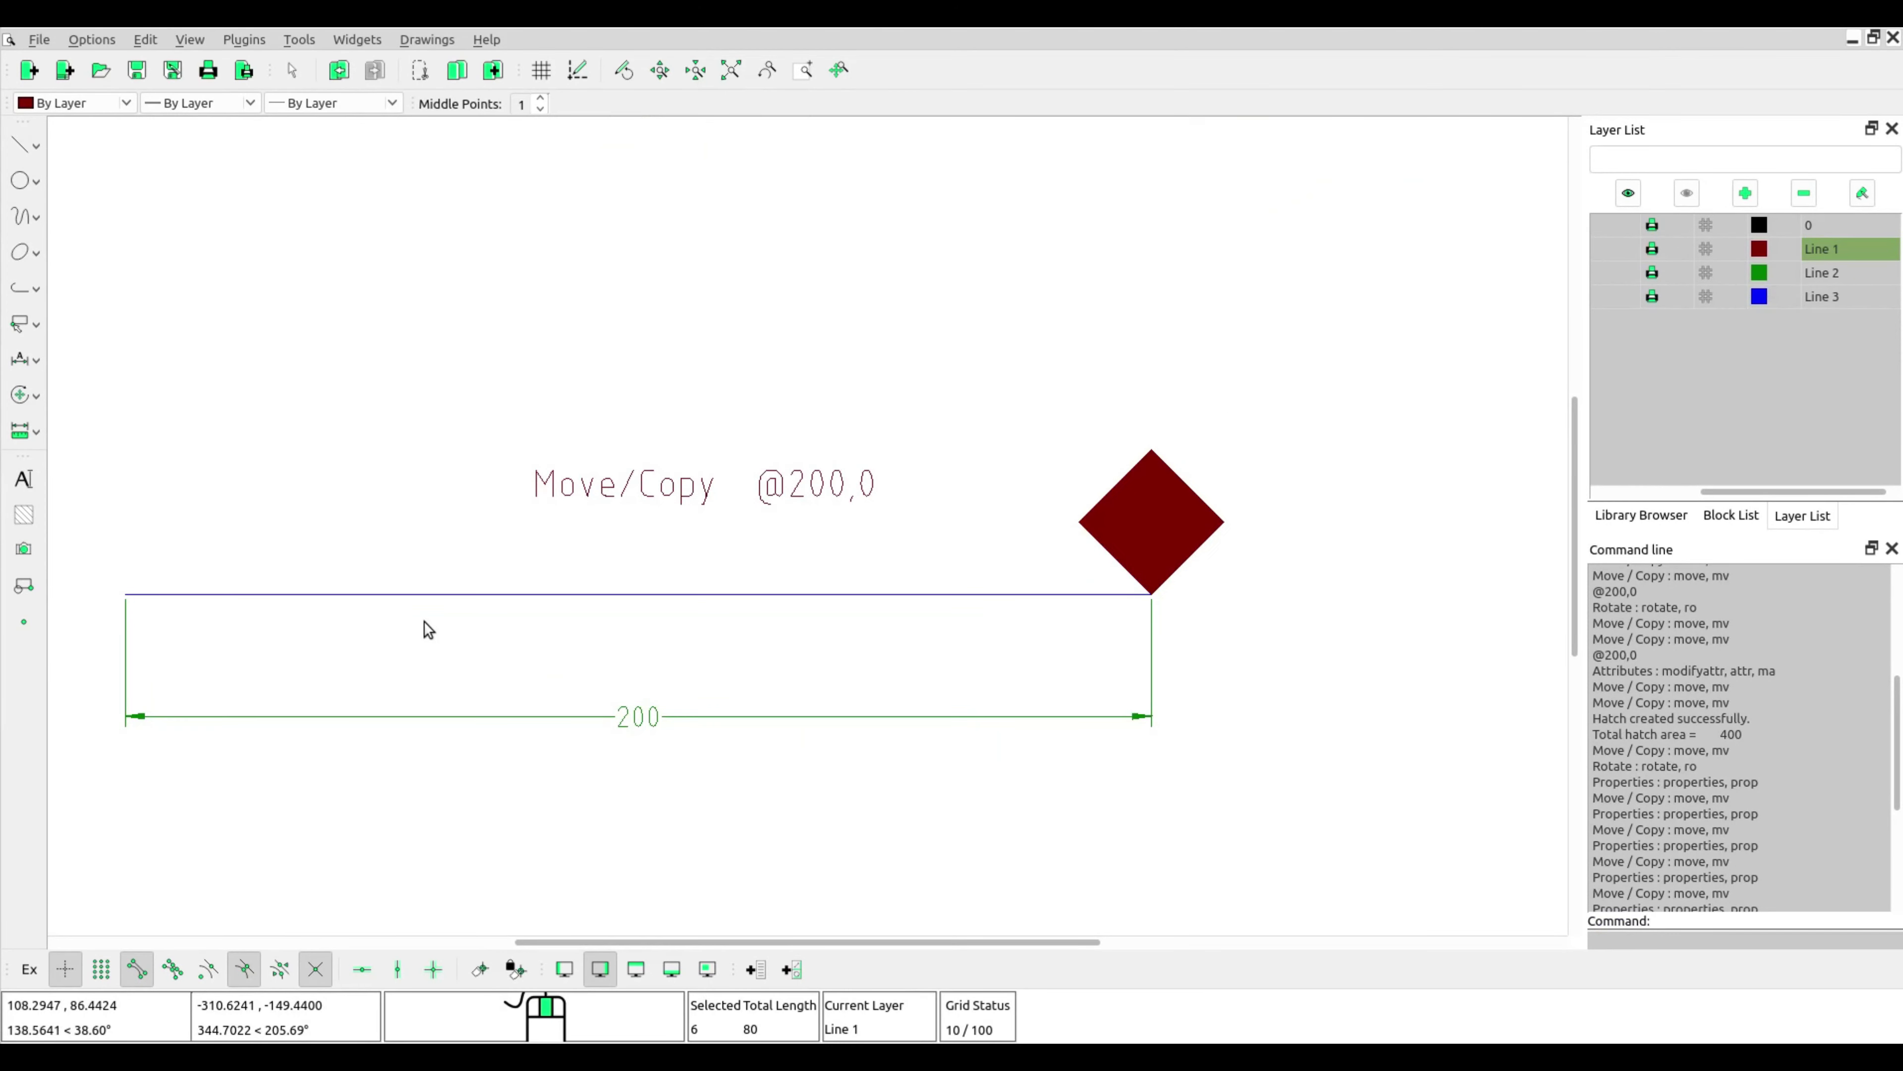
middle_drag(438, 626, 585, 600)
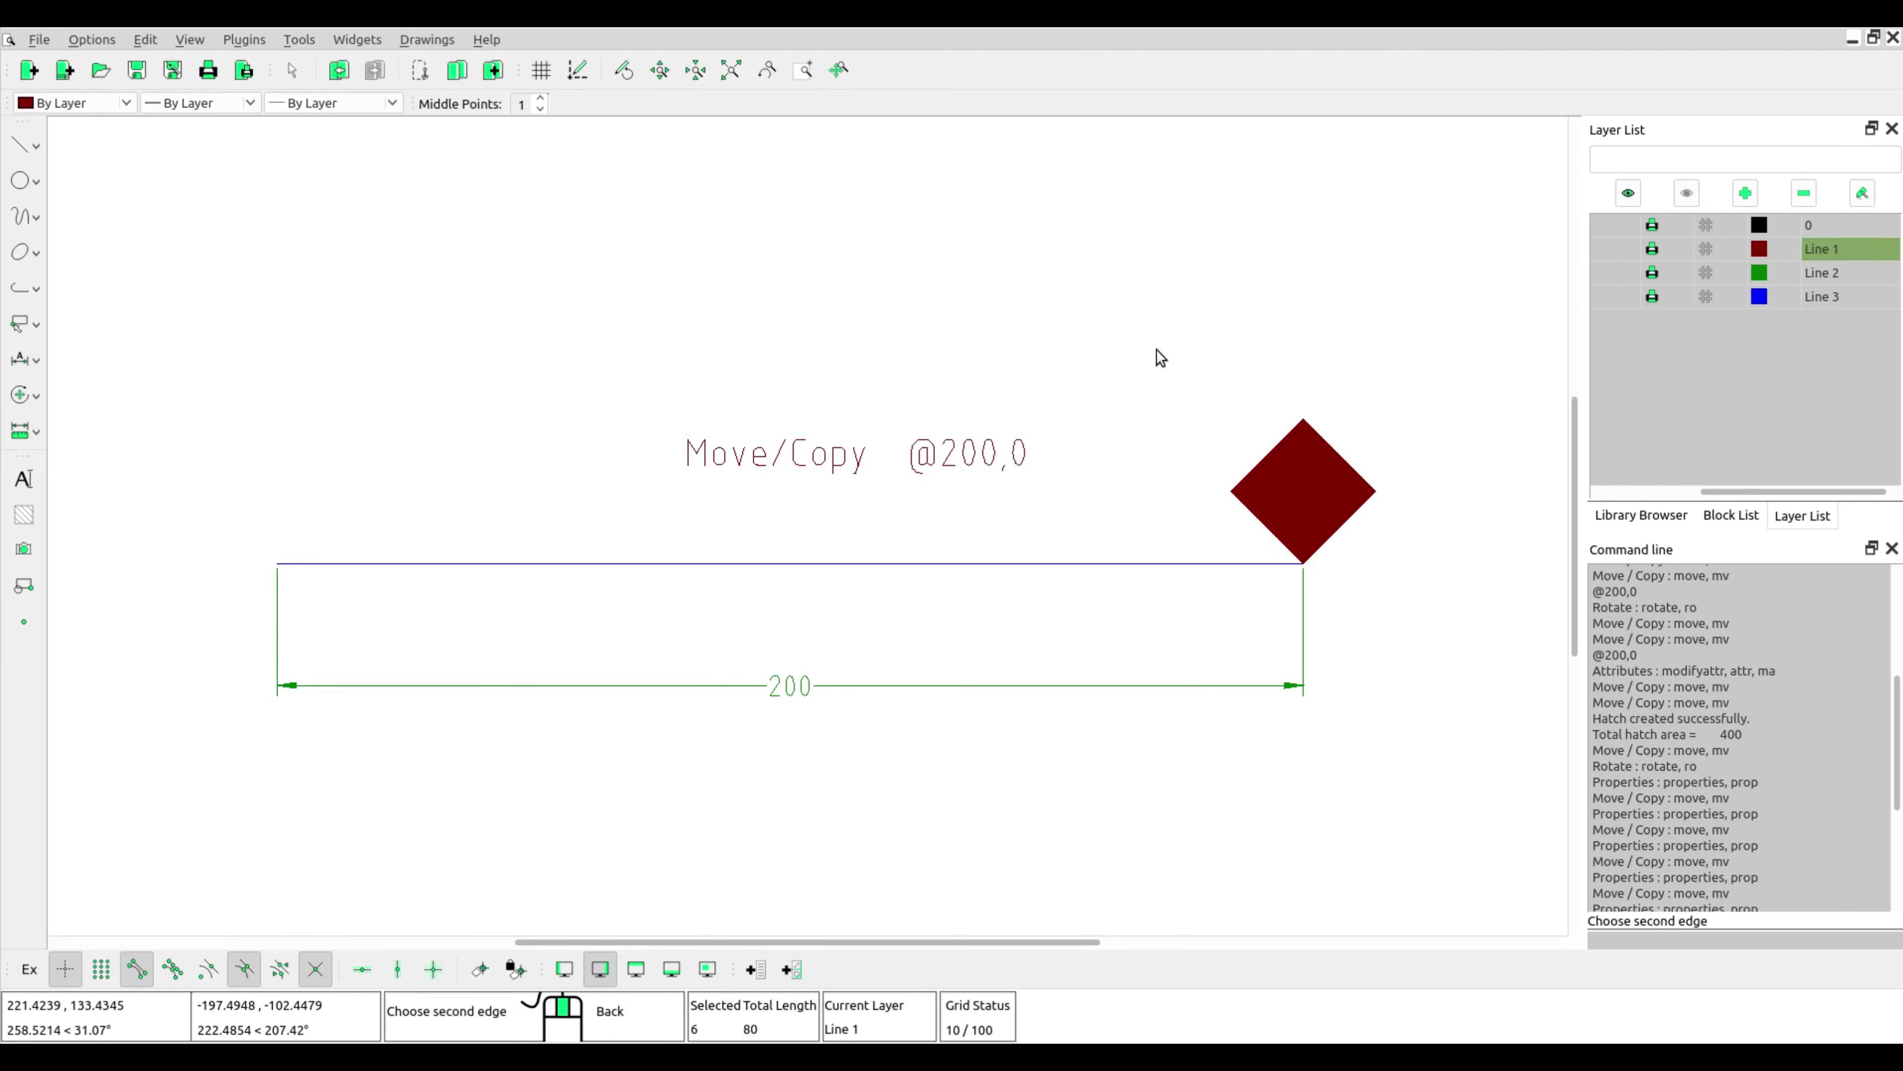
drag(1157, 349, 1507, 632)
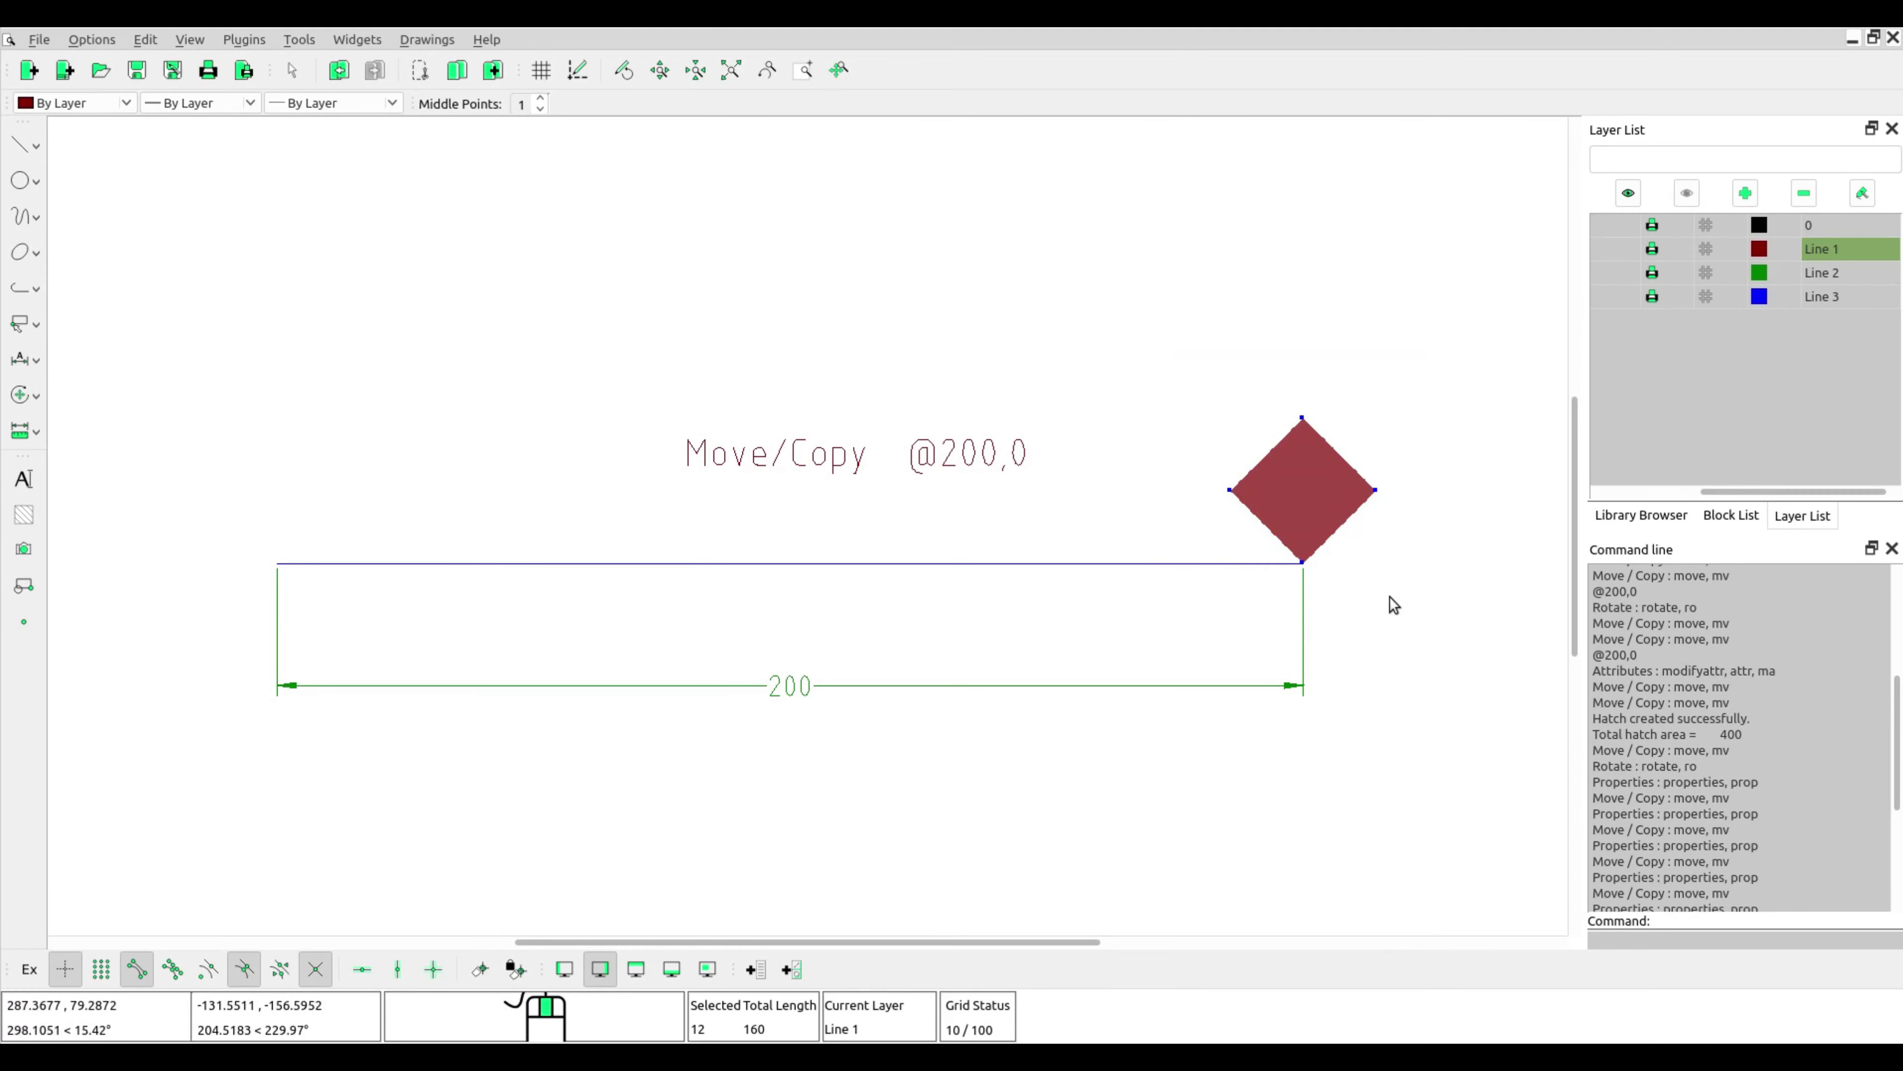
Copy the diamond @-200,0 from its bottom vertex, keeping the original.
click(23, 395)
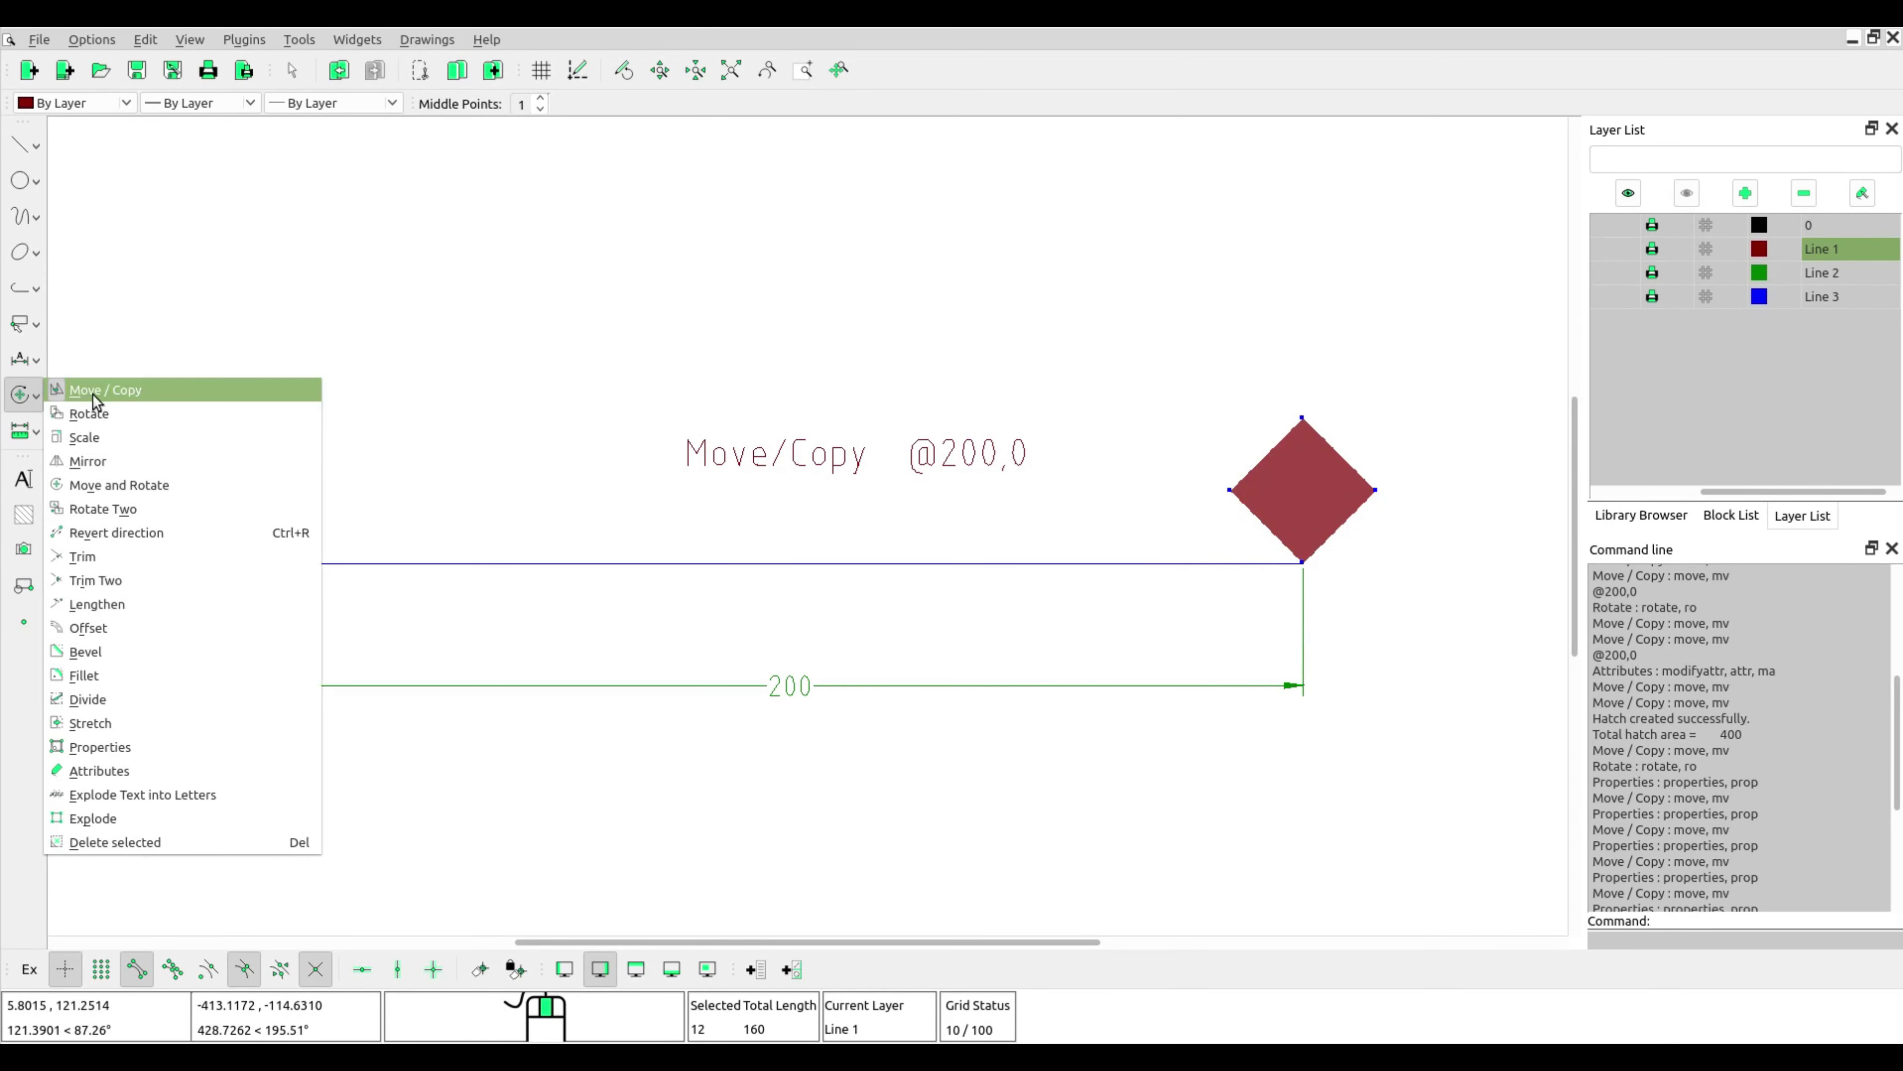
click(124, 395)
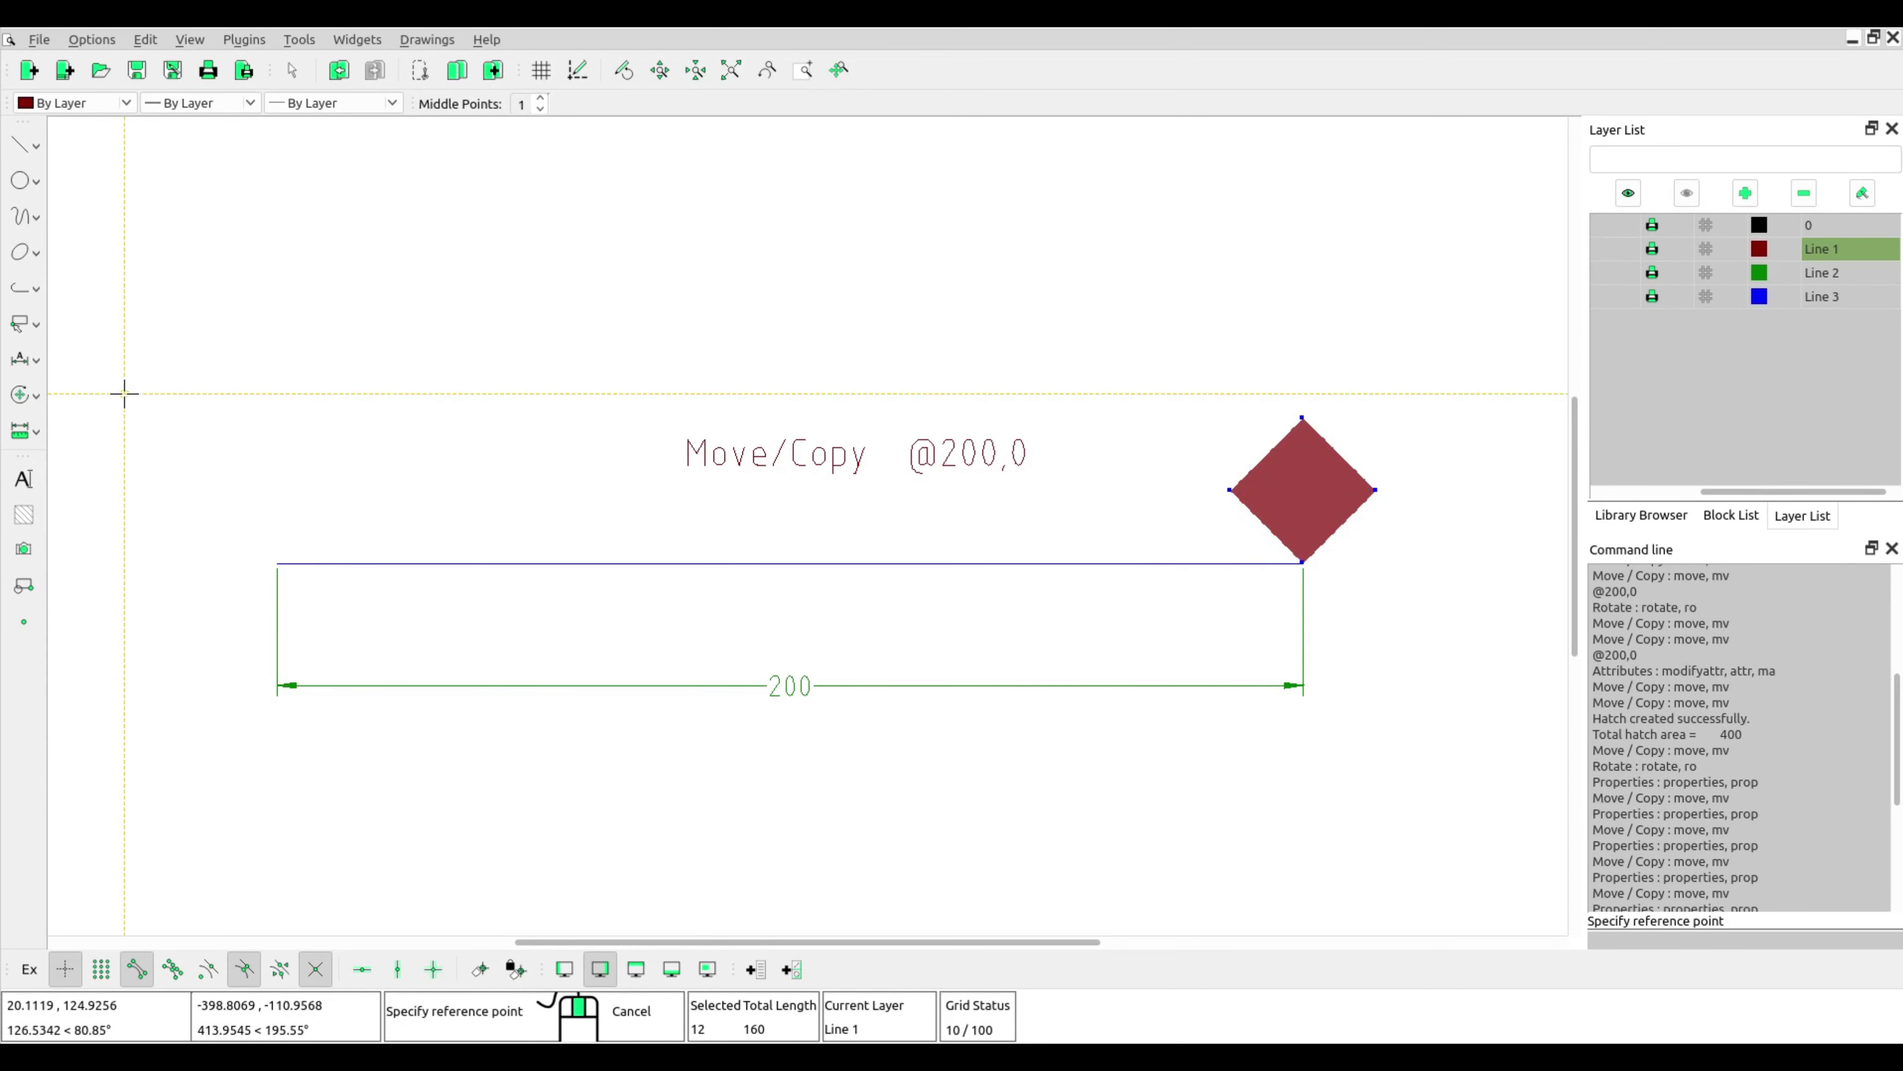
click(1302, 560)
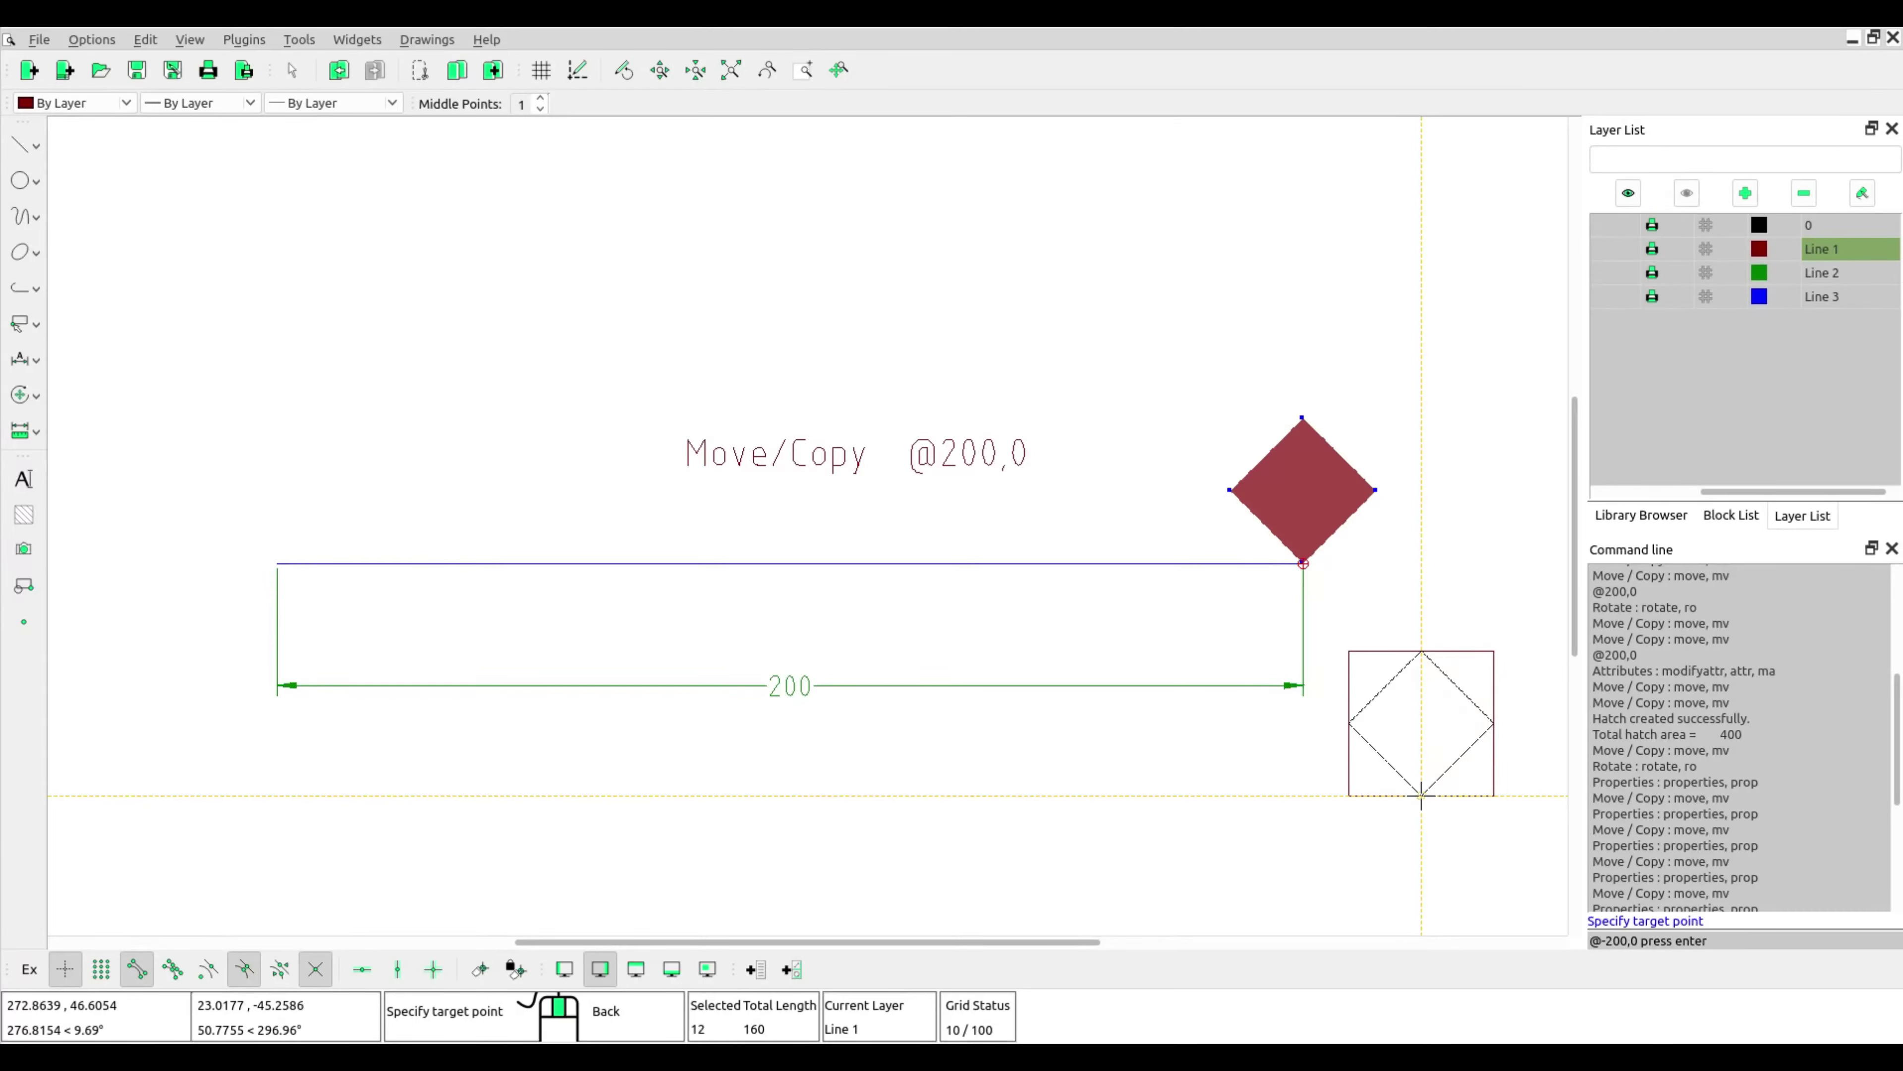
key(BackSpace)
key(BackSpace)
key(BackSpace)
key(BackSpace)
key(BackSpace)
key(BackSpace)
key(BackSpace)
key(Return)
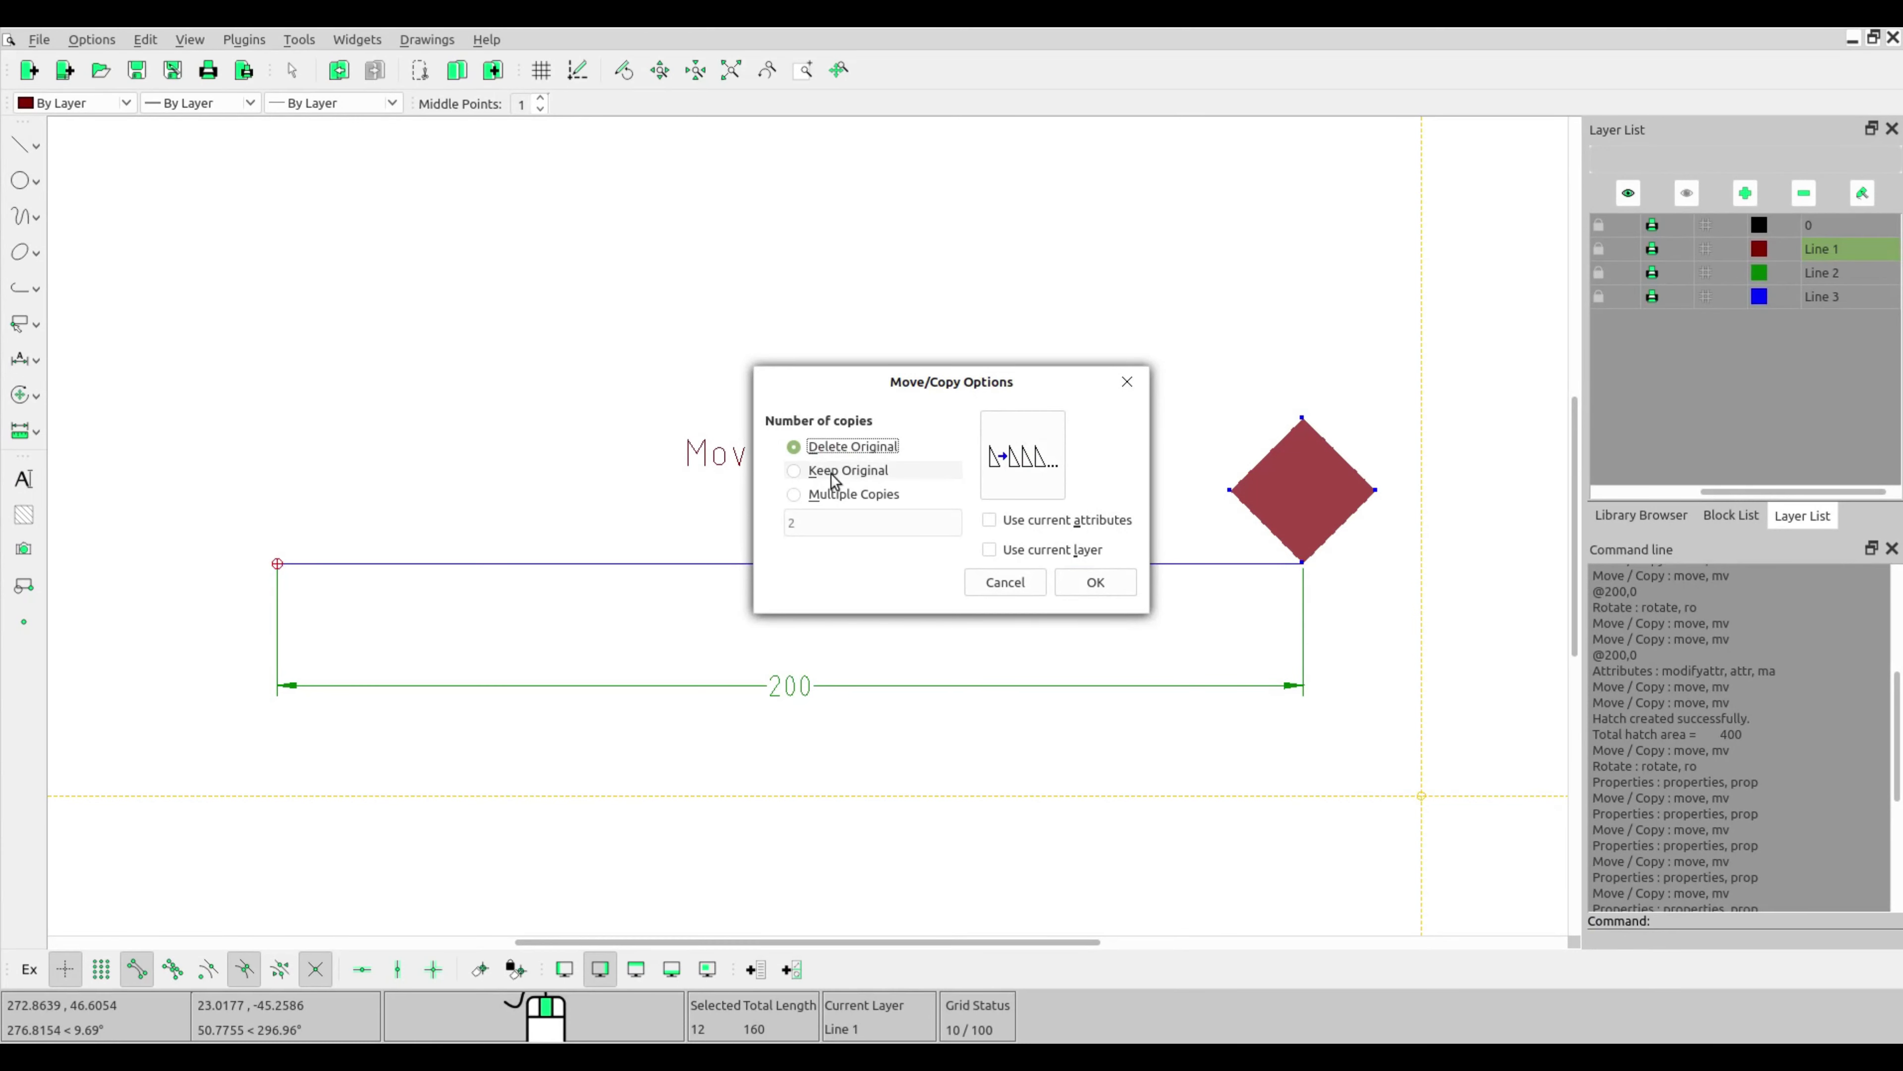
click(794, 472)
click(1124, 585)
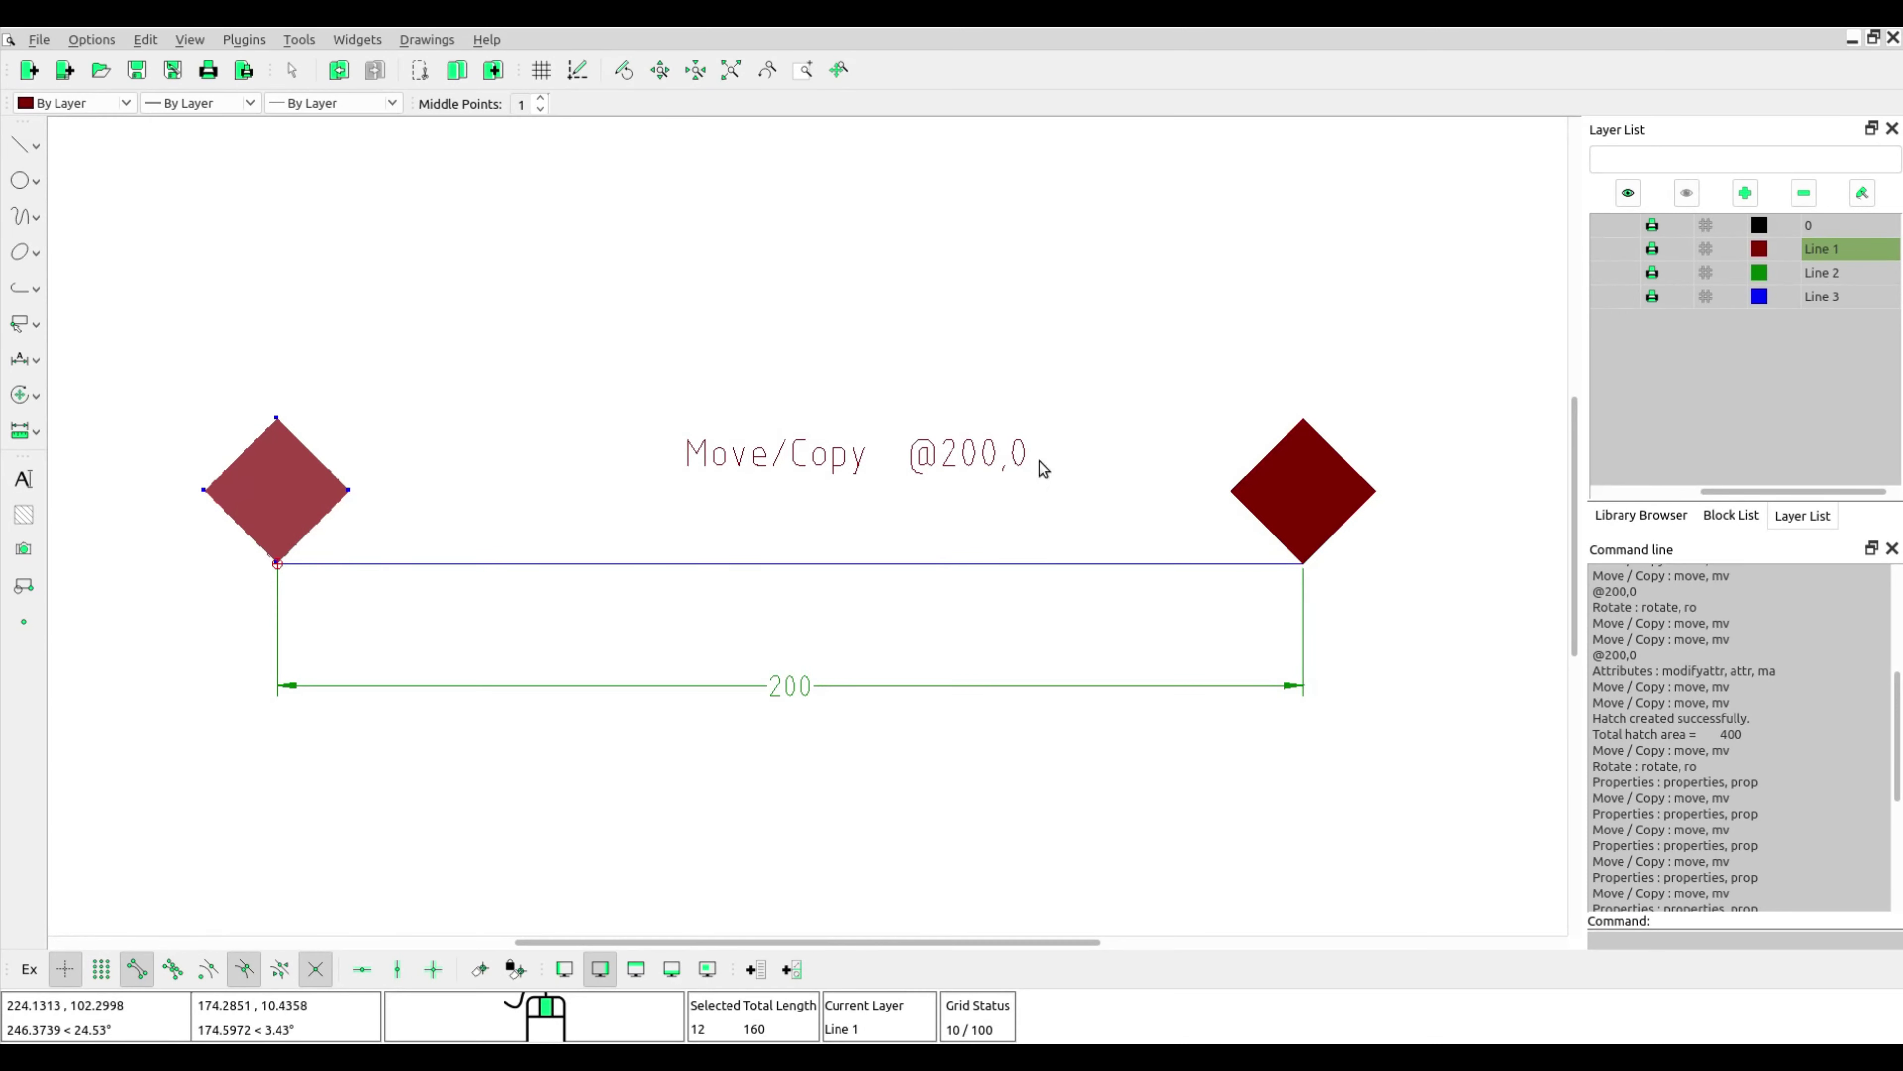
Deselect all and select the top diamond of the @0,200 example.
click(23, 323)
click(97, 334)
mouse_move(1398, 540)
middle_down()
mouse_move(1097, 565)
mouse_move(279, 547)
middle_up()
scroll(726, 519, down, 1)
mouse_move(726, 519)
middle_down()
mouse_move(684, 578)
mouse_move(675, 484)
mouse_move(694, 561)
middle_up()
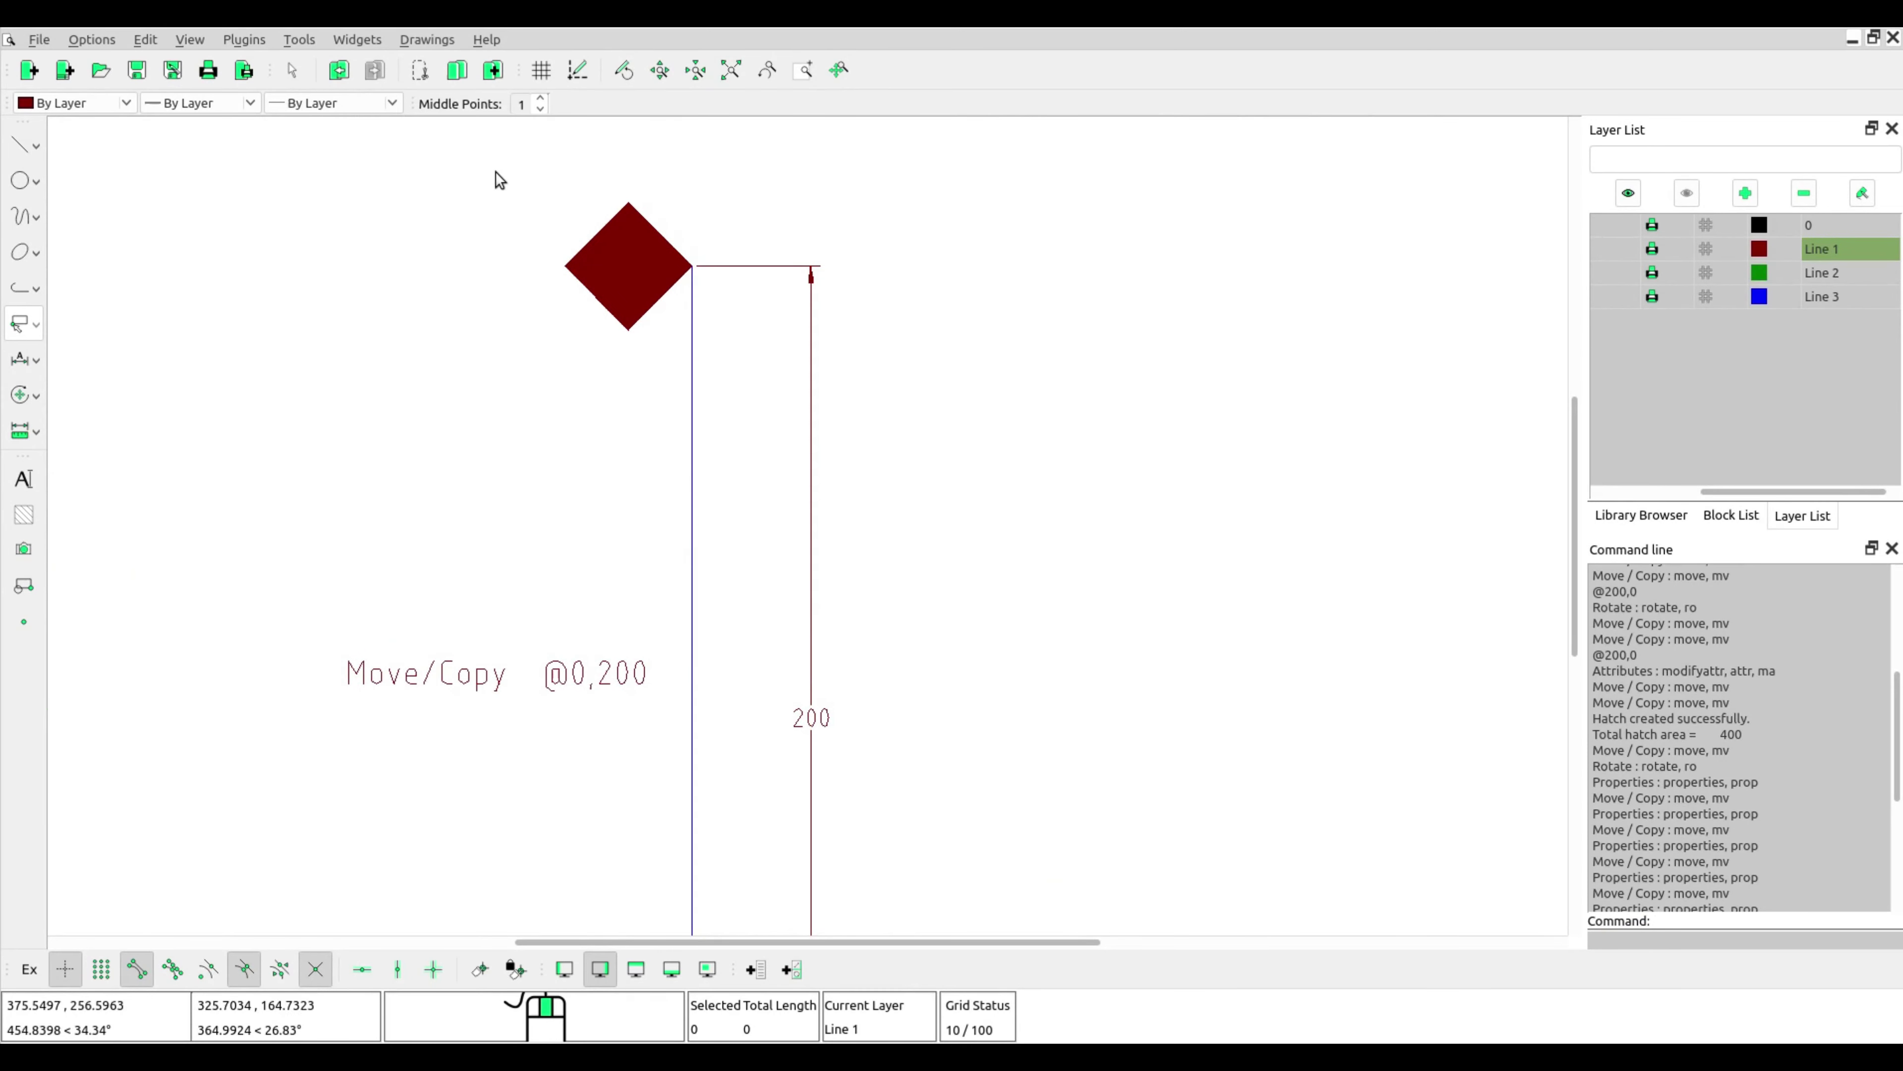
drag(492, 180, 741, 353)
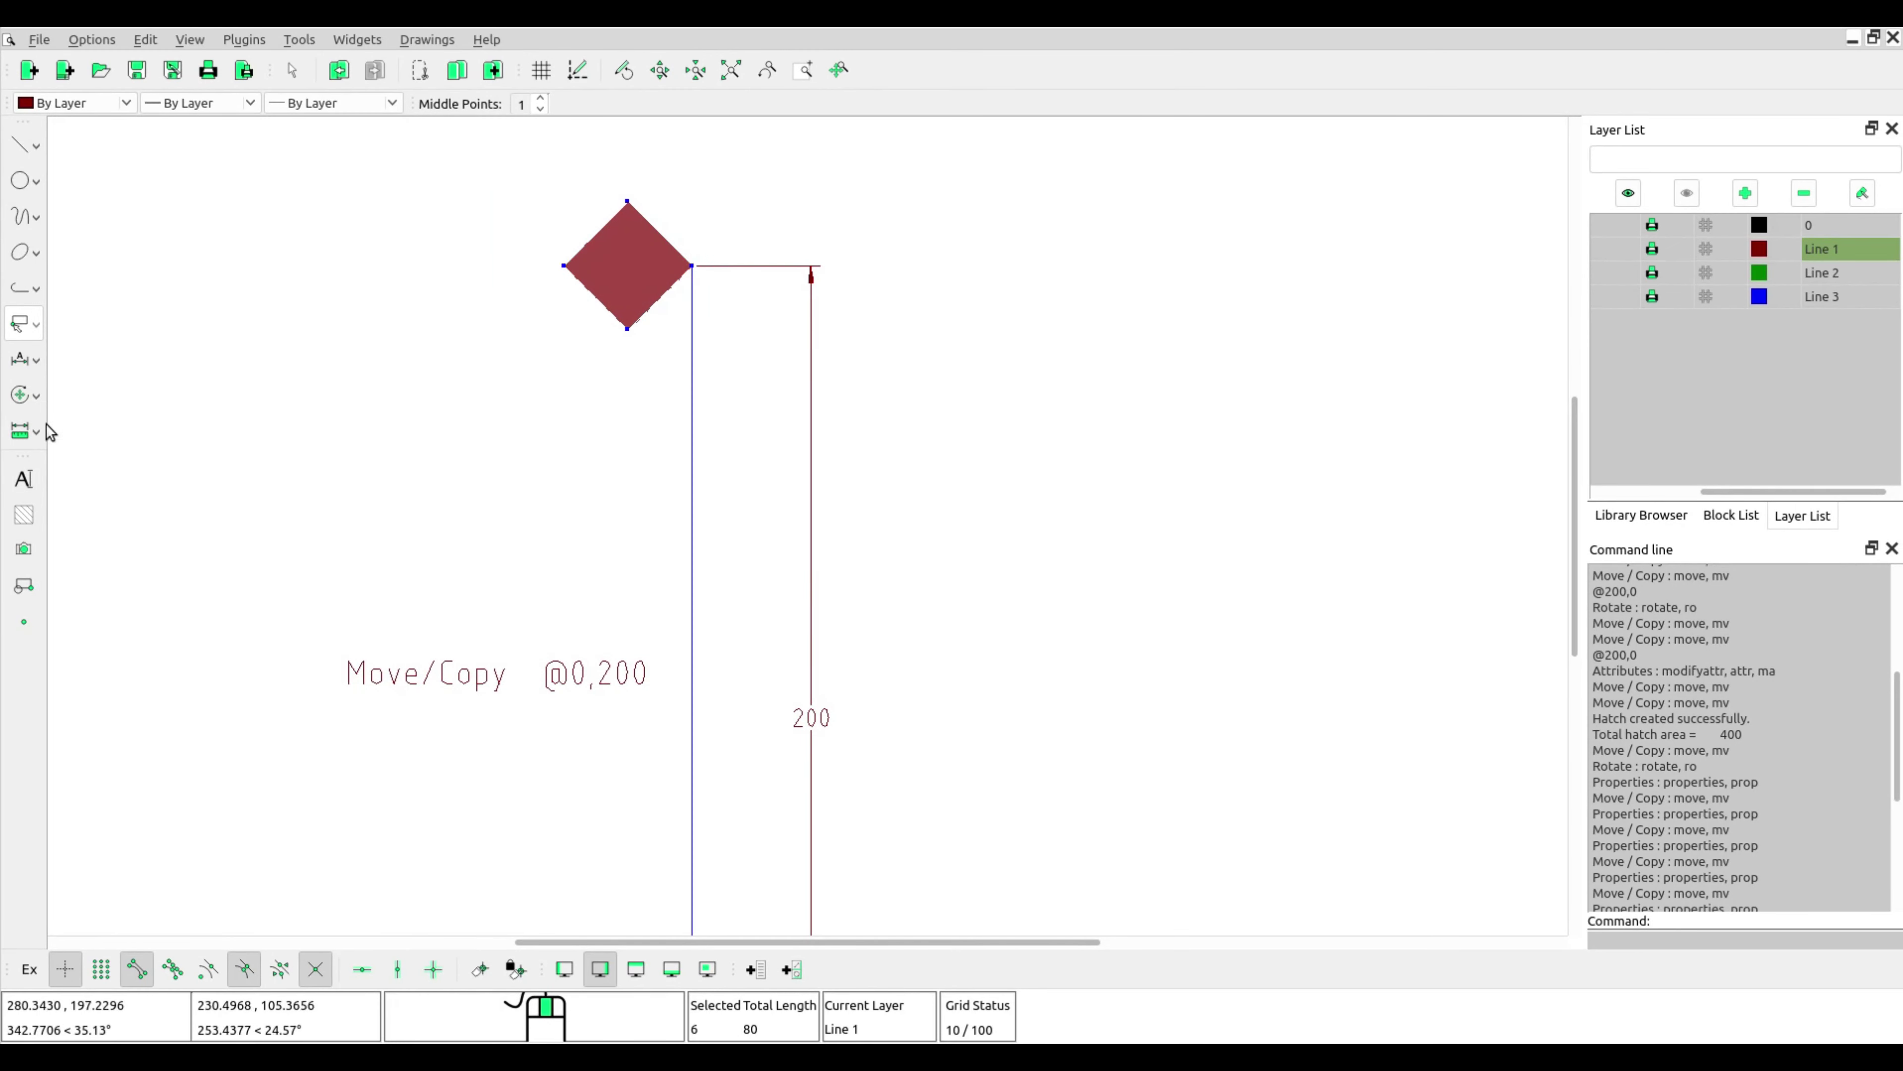
Copy that diamond @0,-200 from its right vertex, keeping the original.
click(22, 395)
click(150, 394)
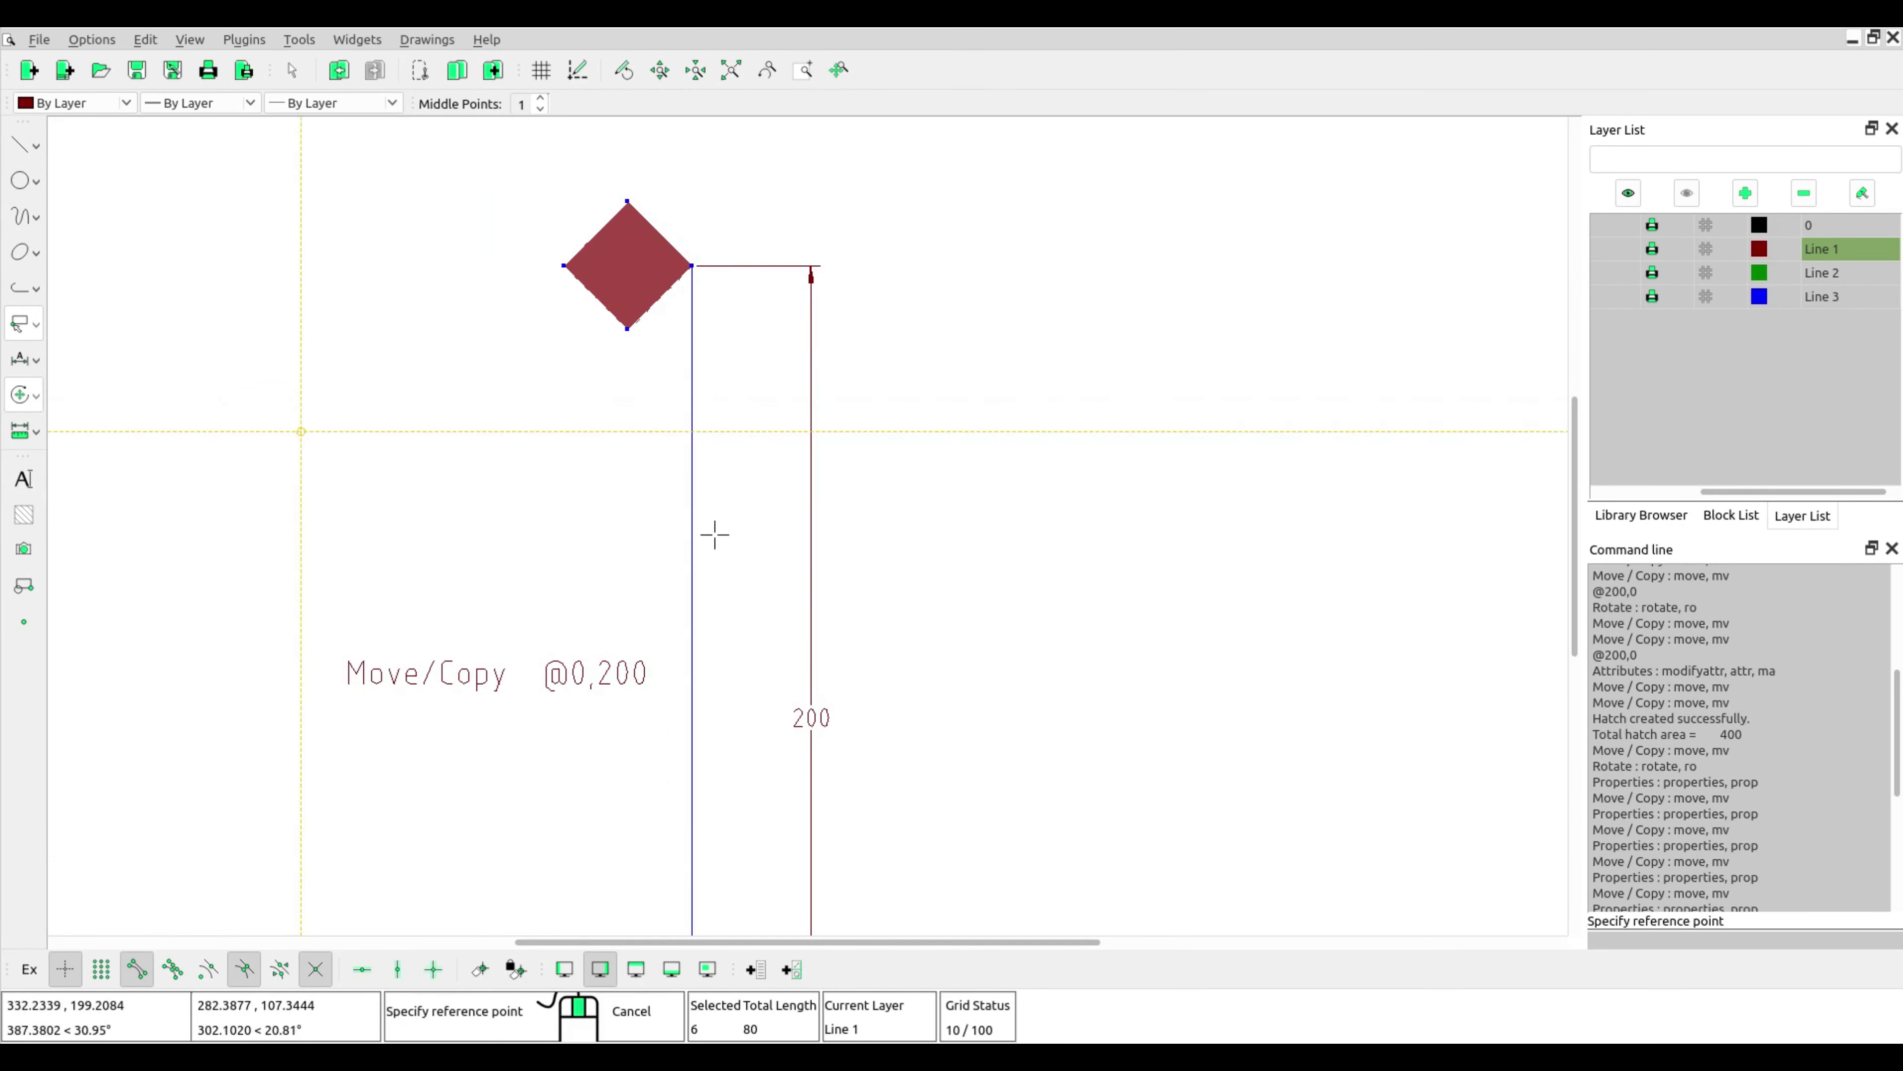
middle_drag(775, 551, 787, 465)
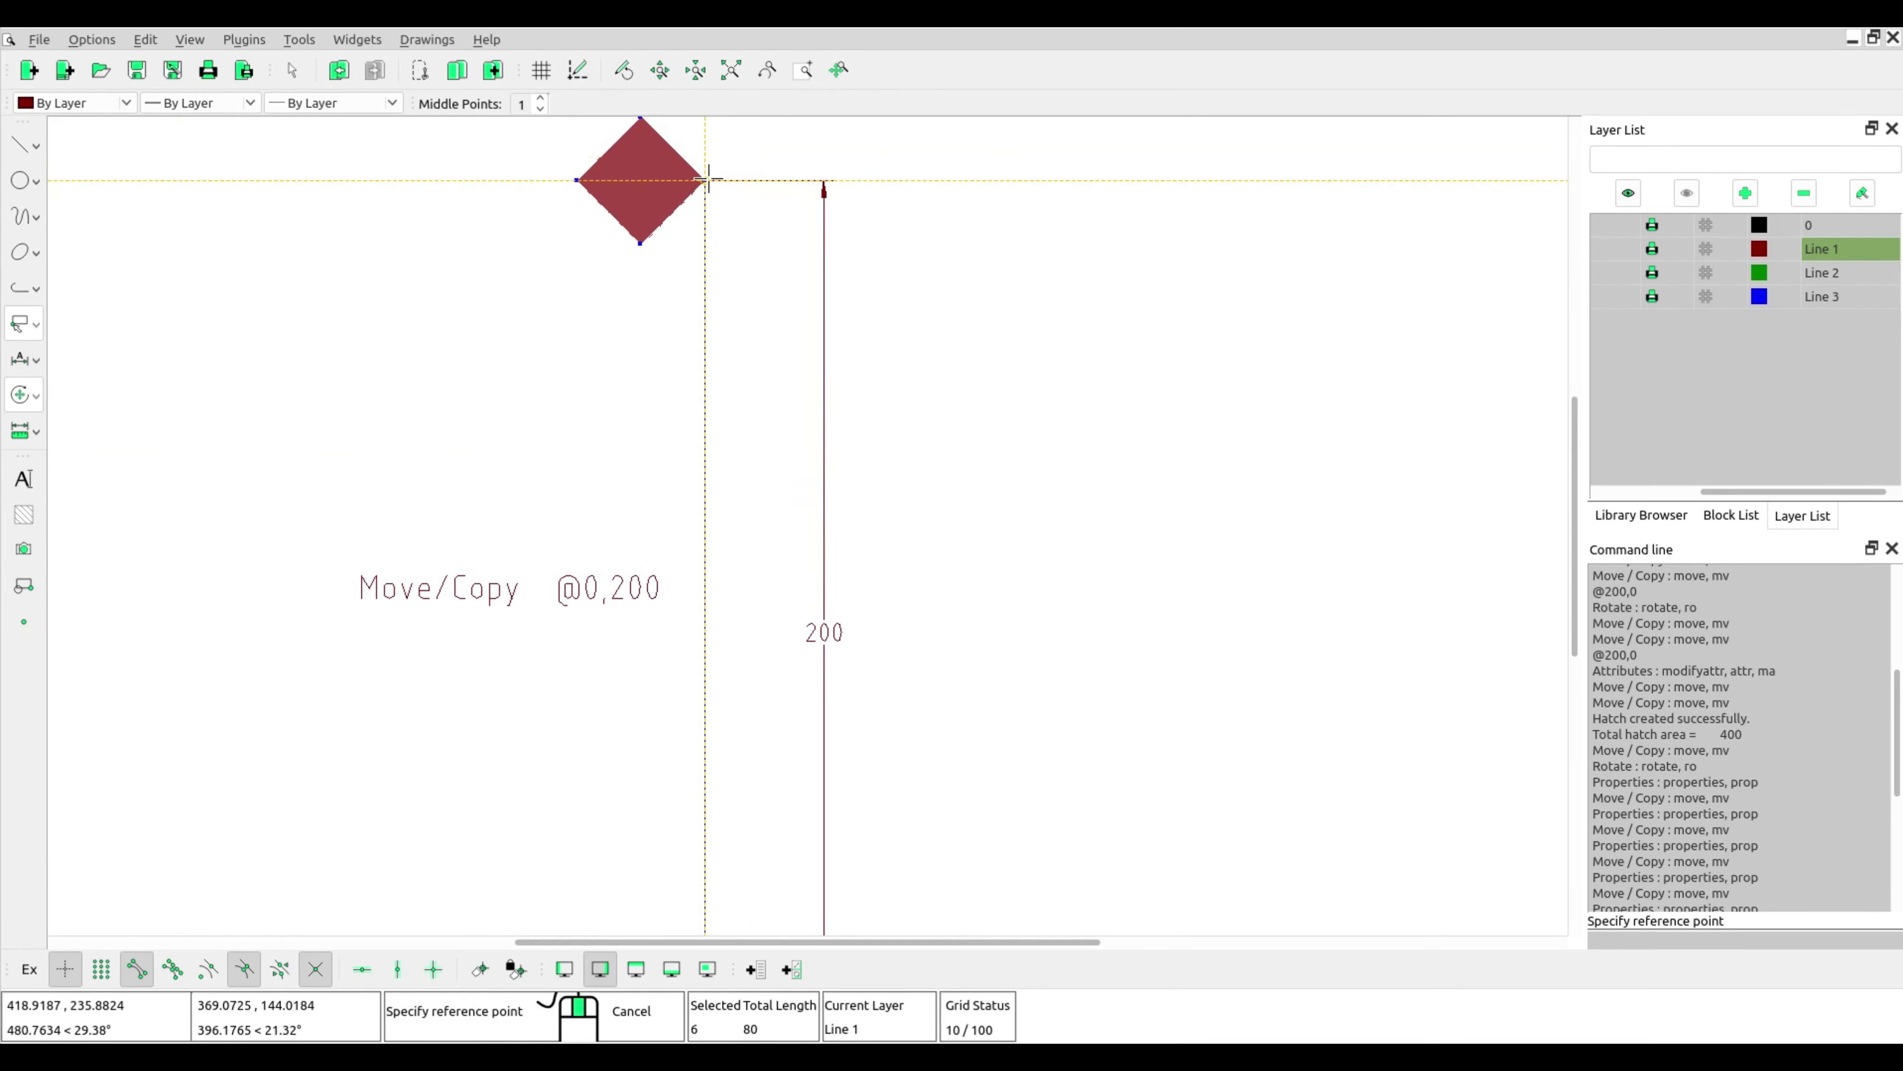
scroll(783, 378, down, 1)
middle_drag(783, 379, 756, 319)
scroll(743, 285, down, 1)
click(721, 201)
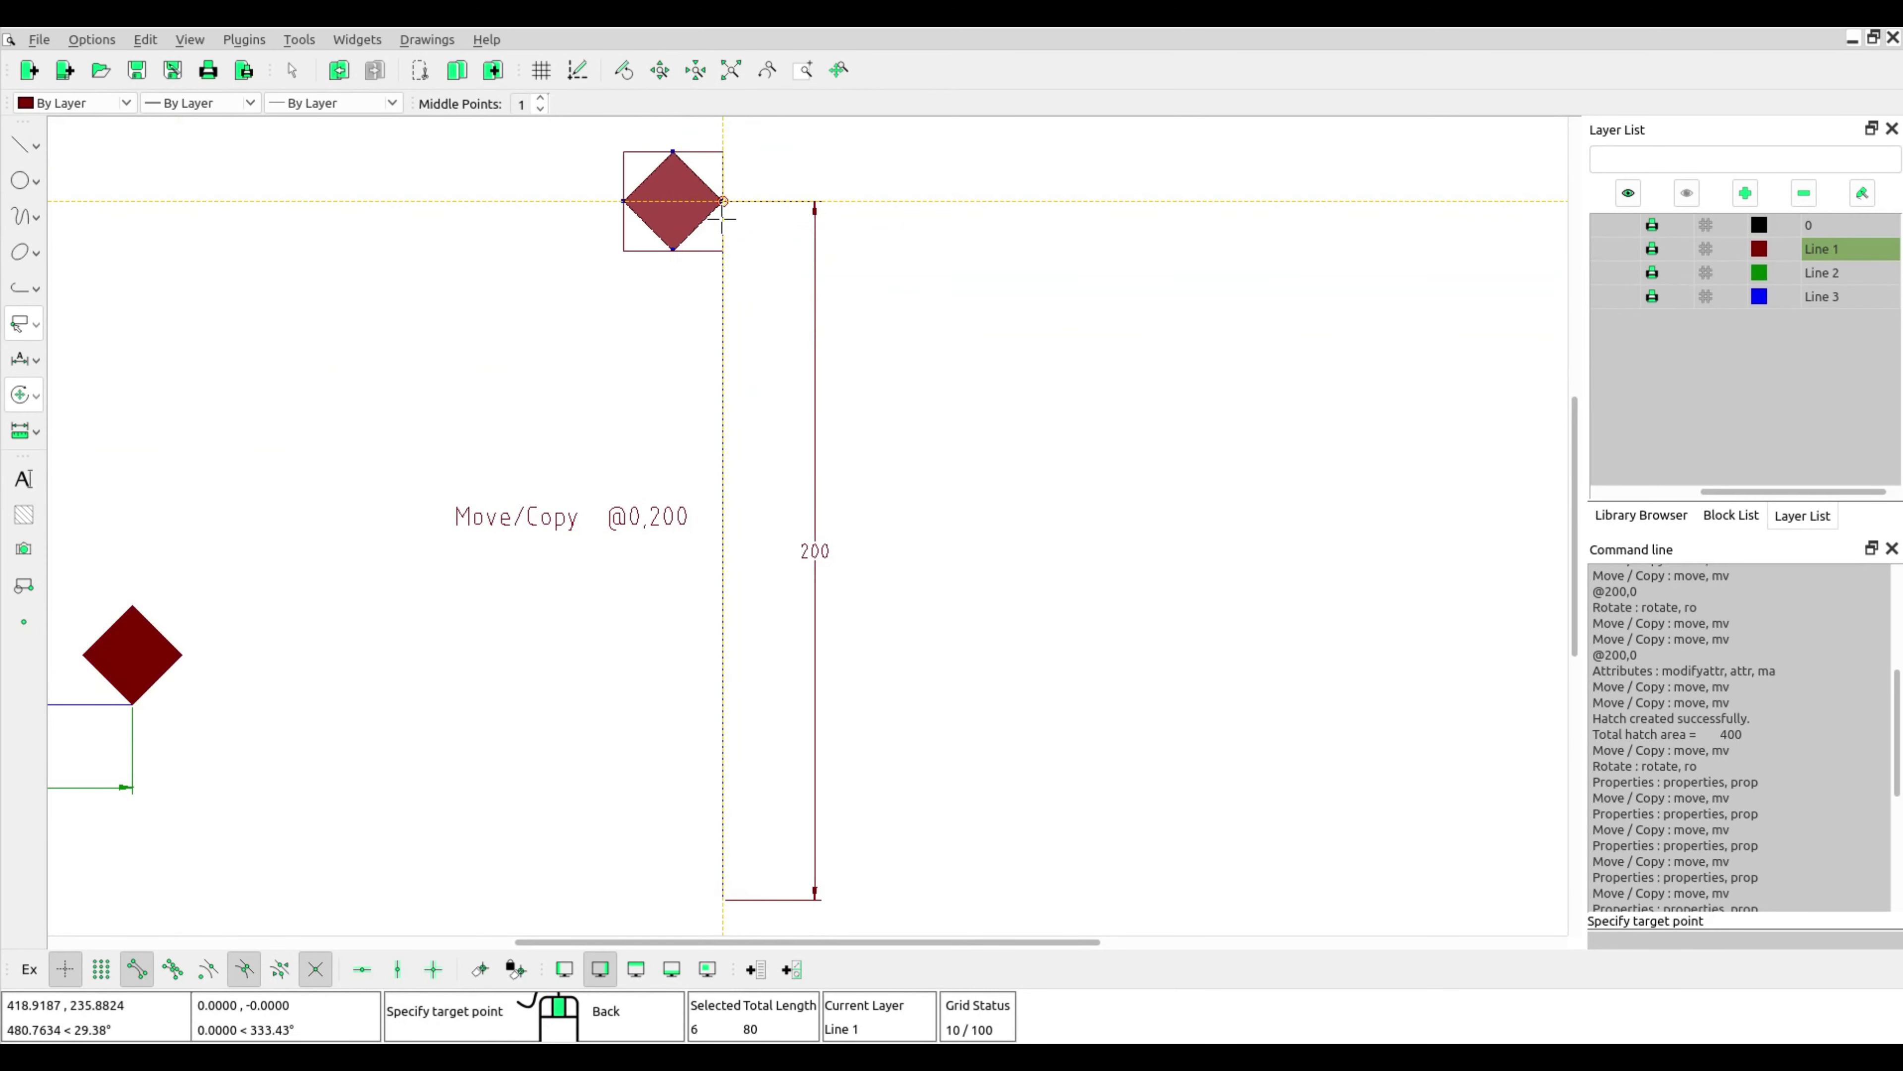
click(1637, 939)
text(@0,-200)
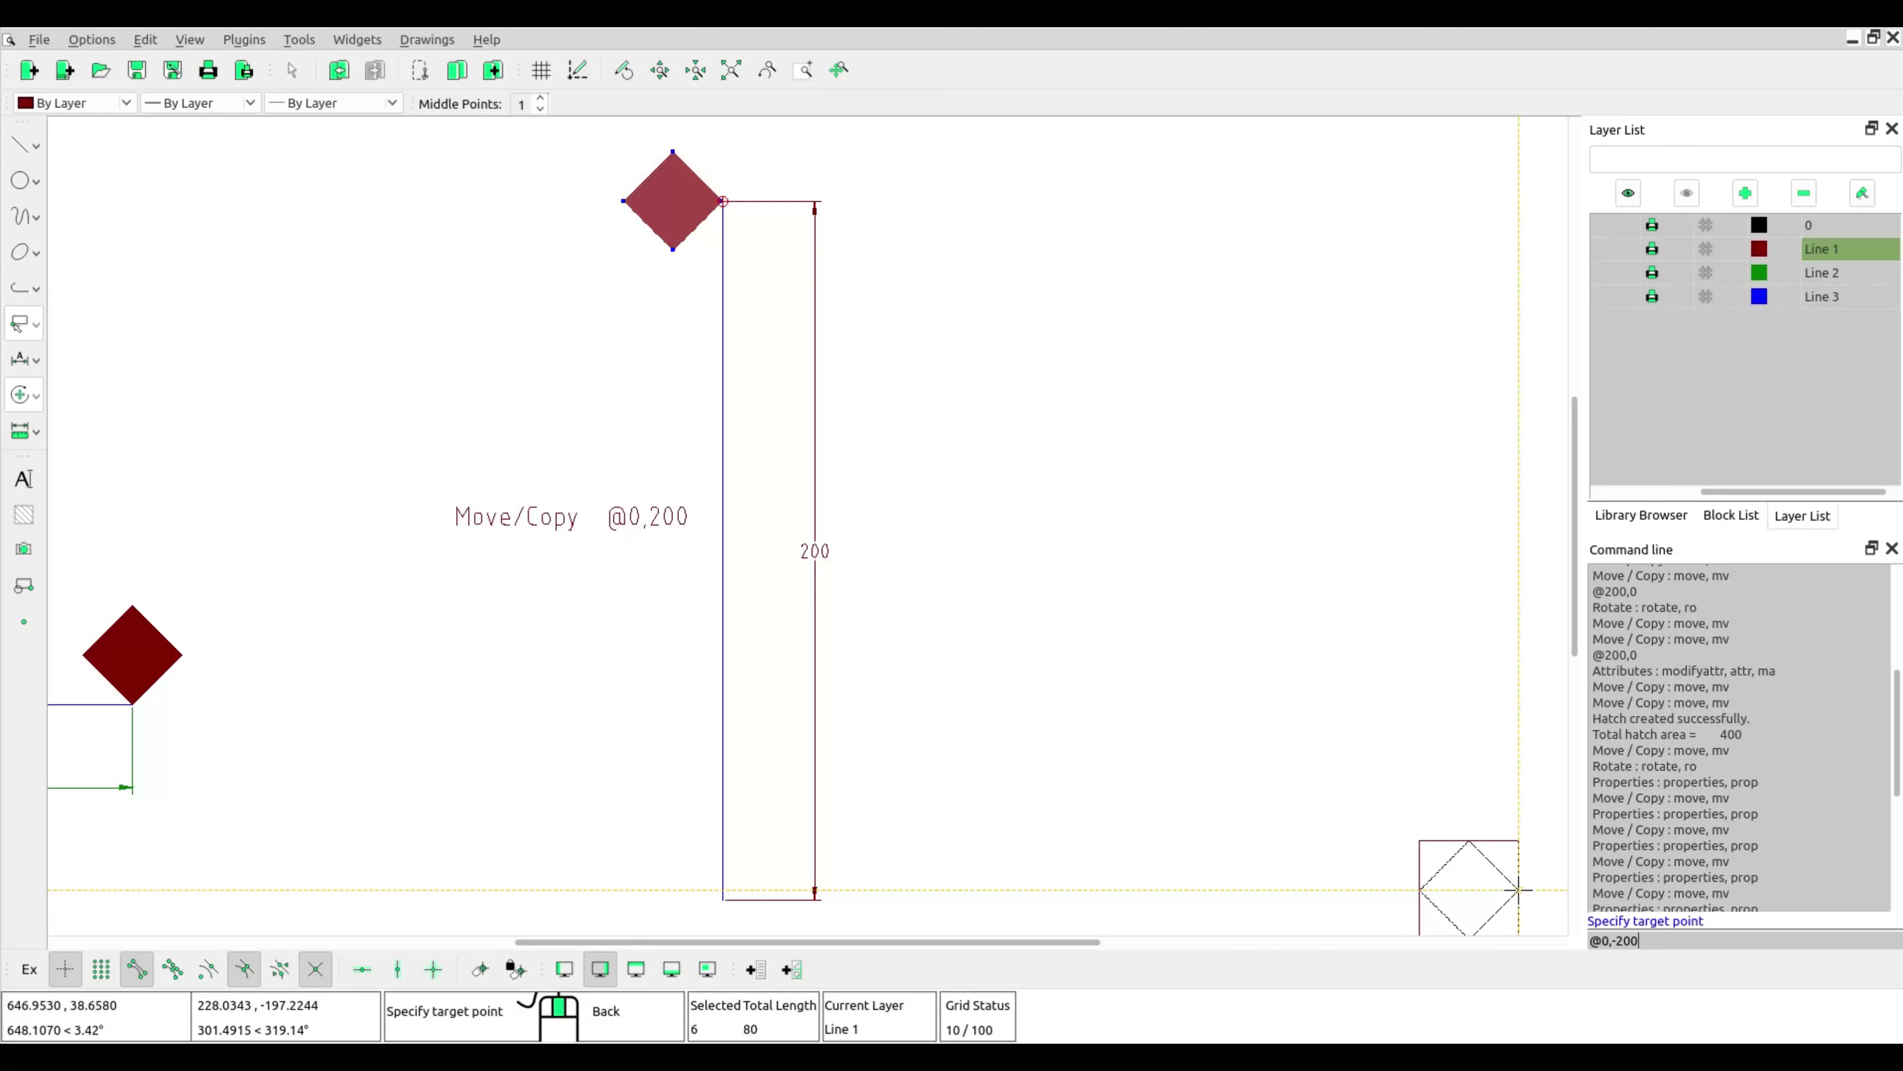
key(Return)
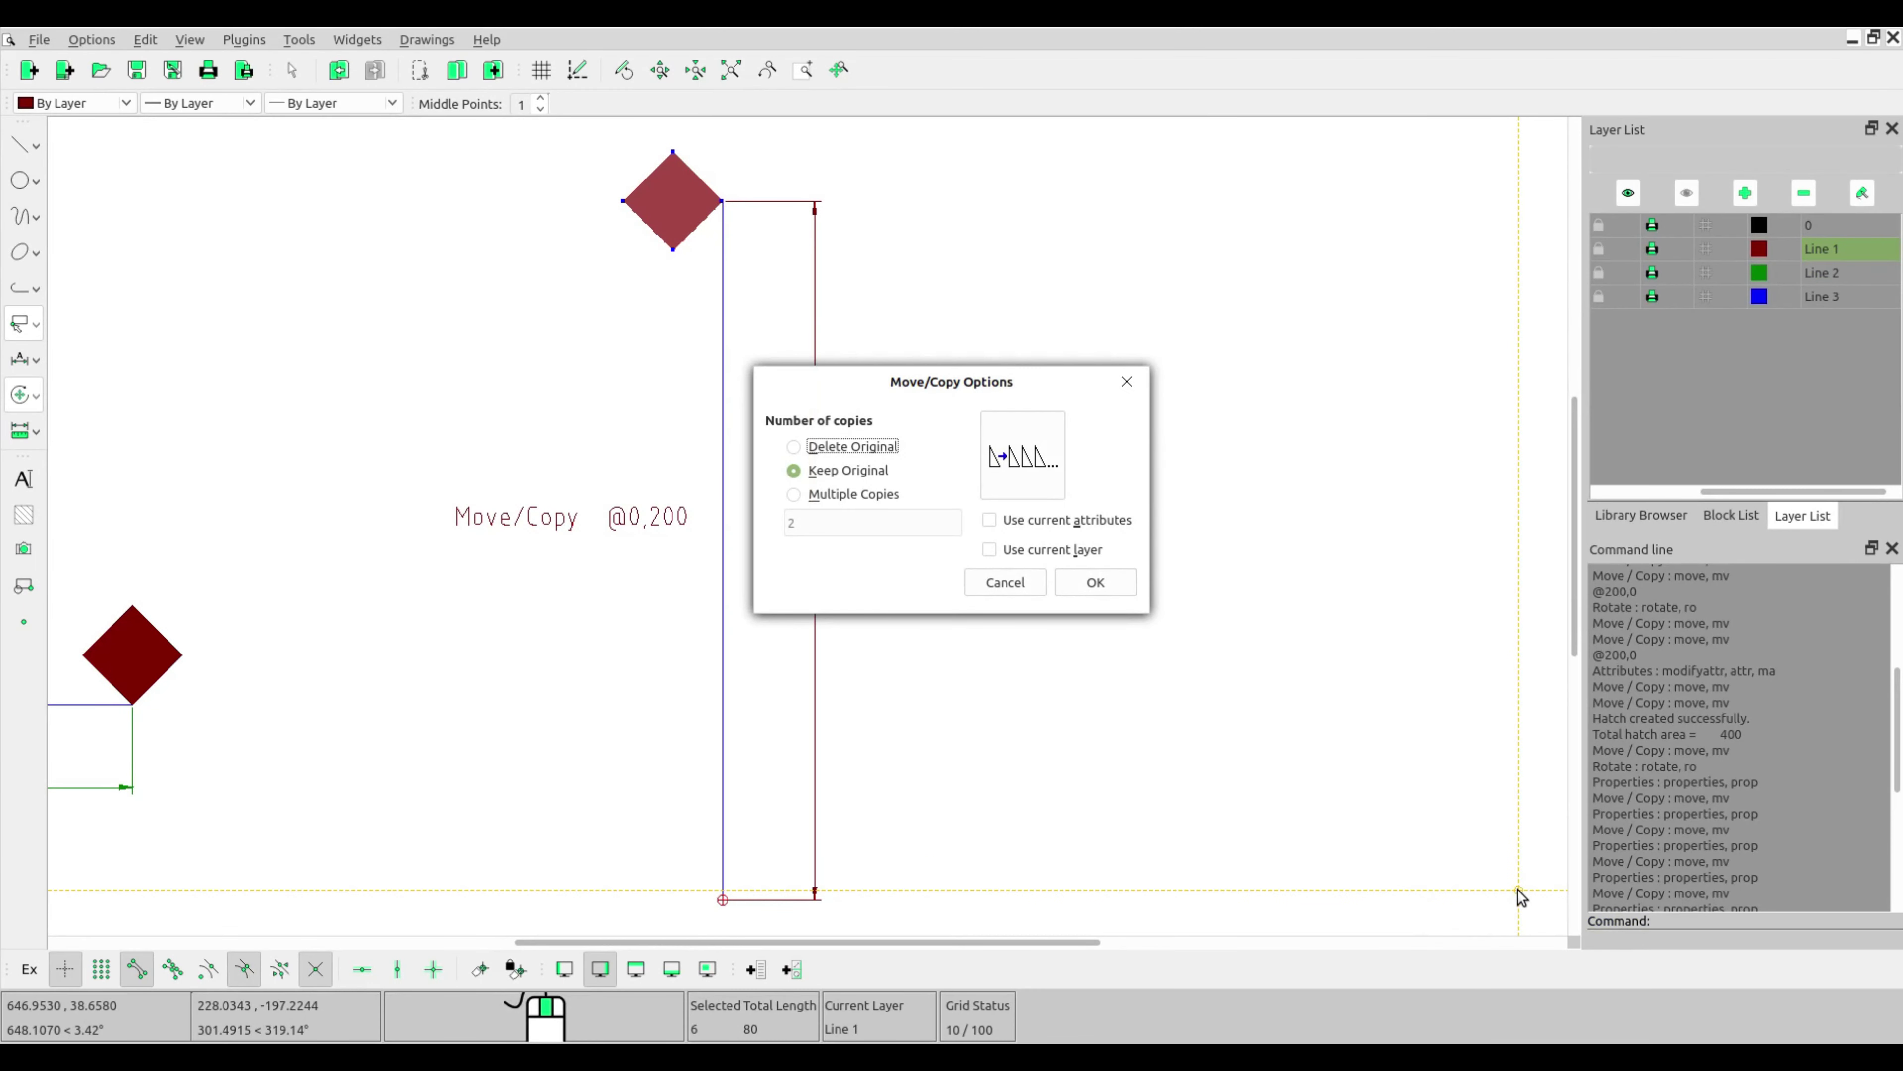
click(796, 471)
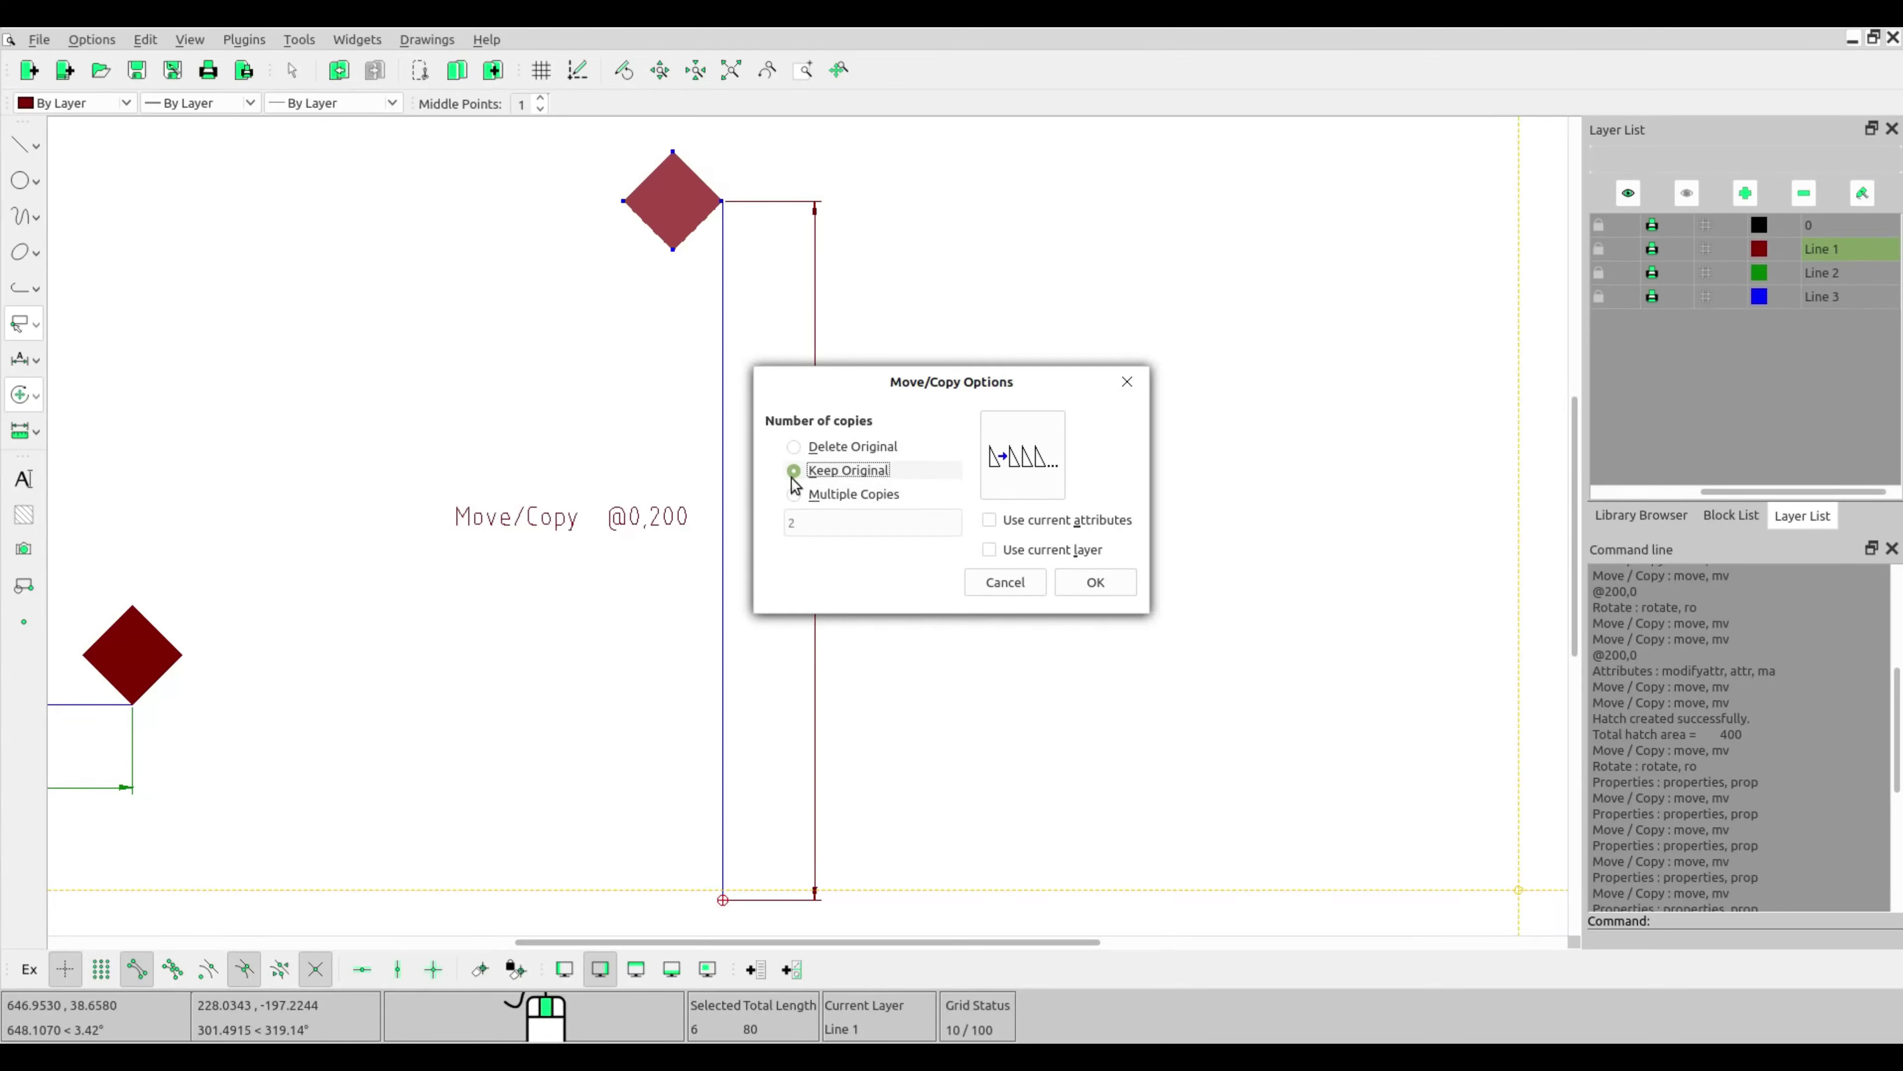
click(1106, 585)
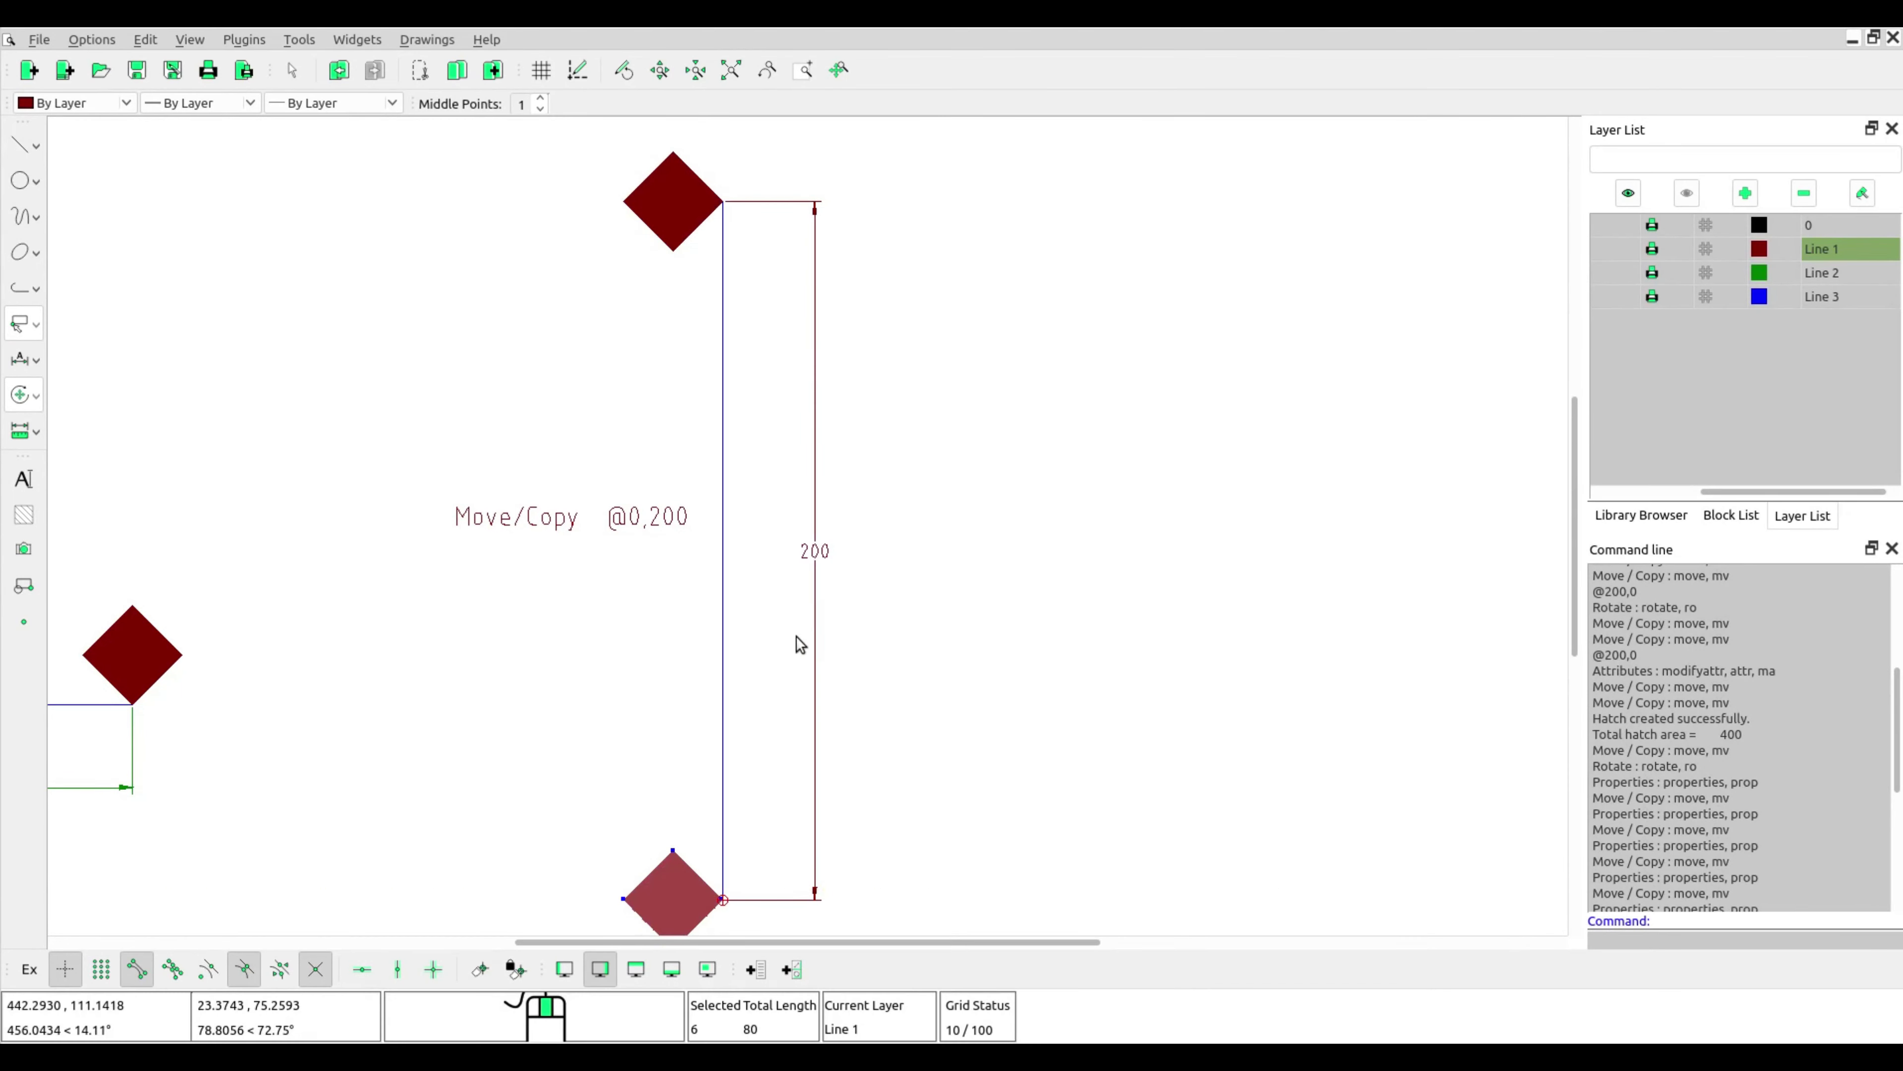
click(17, 403)
Deselect the newly copied diamond.
click(27, 330)
click(26, 330)
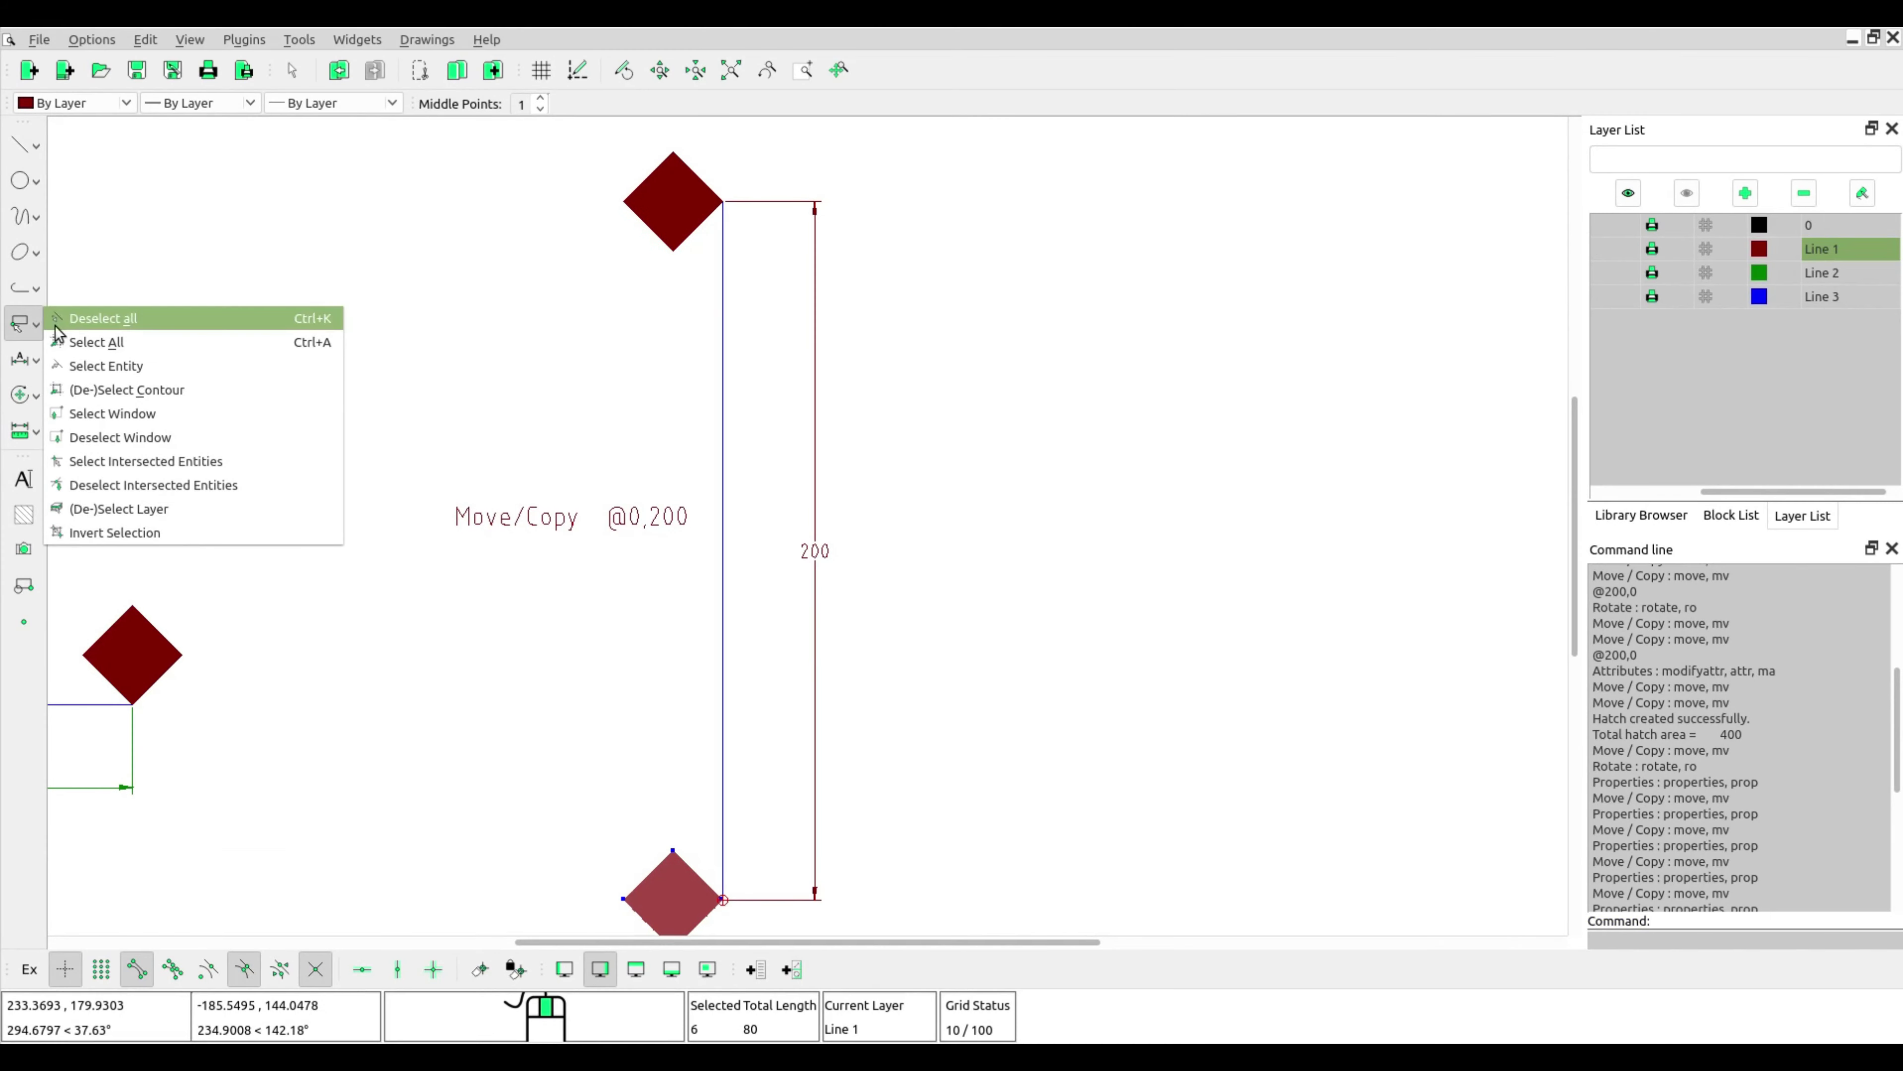
click(85, 318)
middle_drag(455, 667, 950, 615)
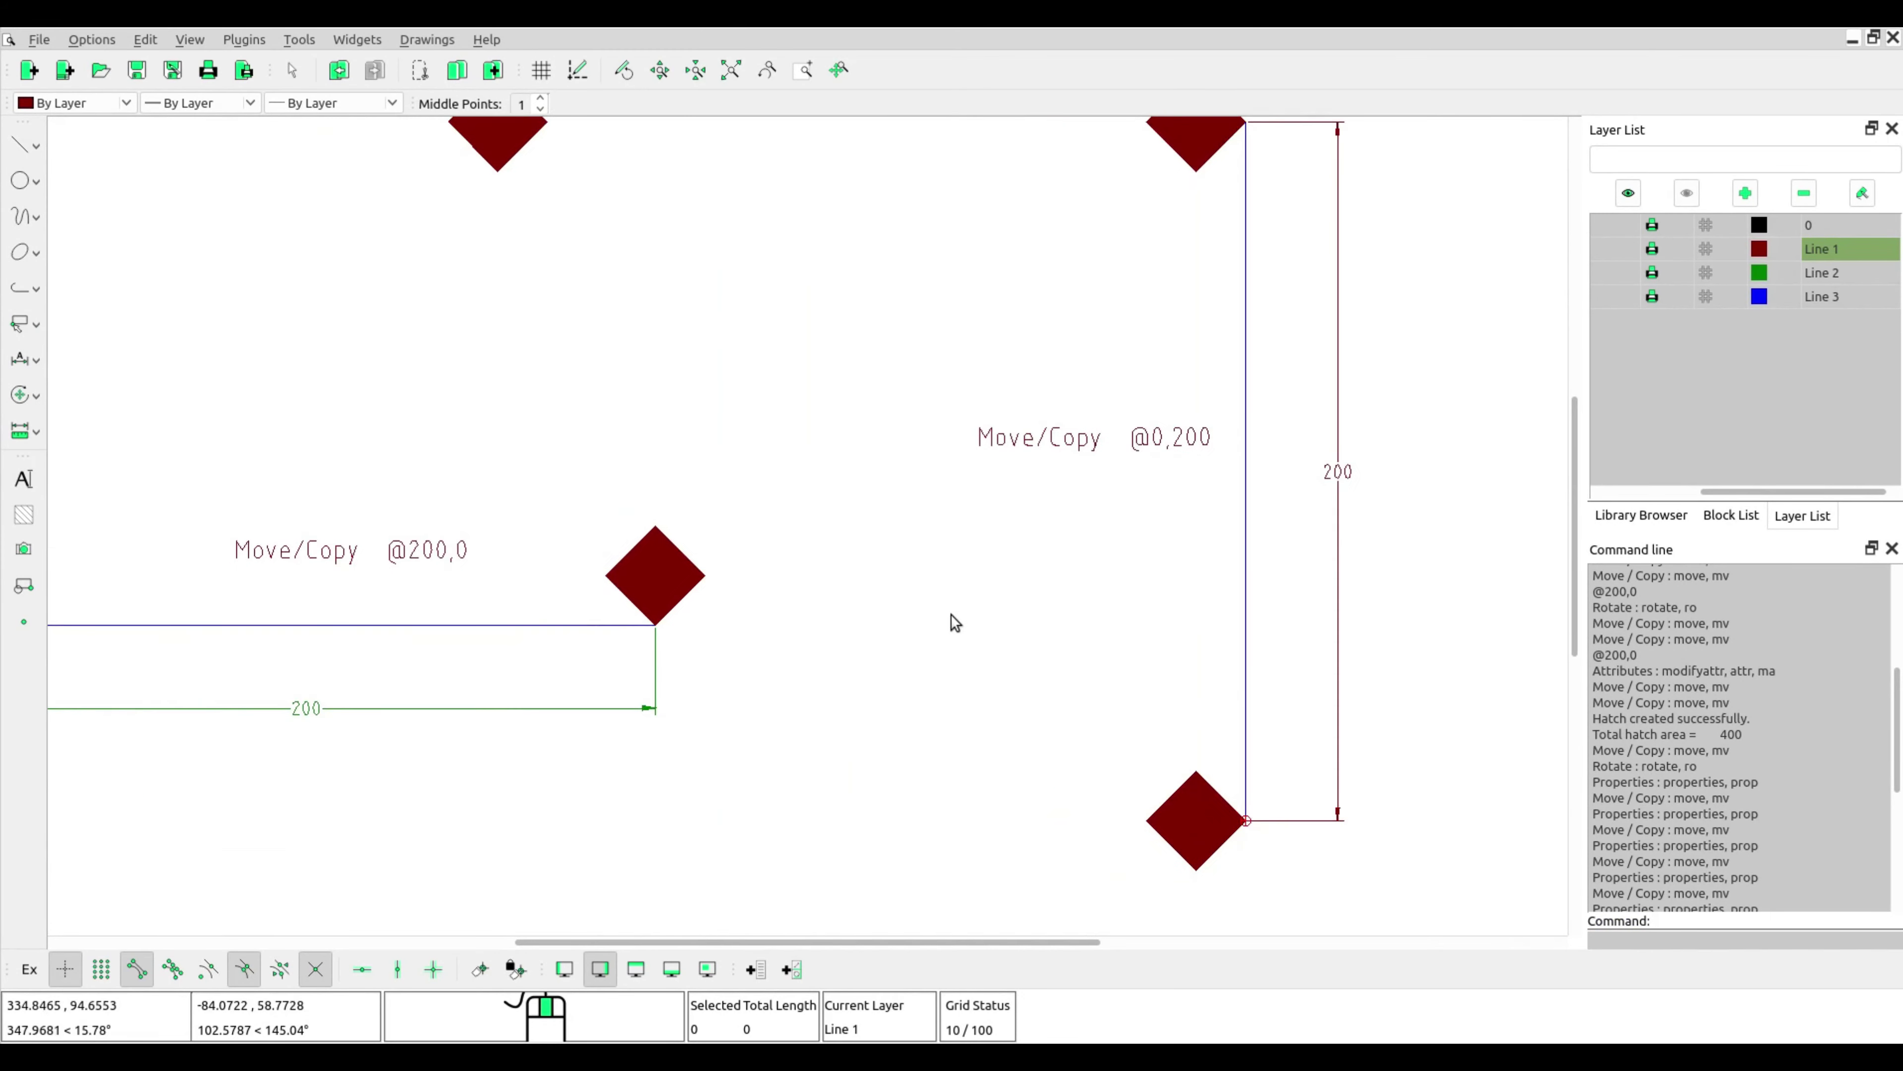
scroll(950, 614, down, 3)
scroll(814, 598, up, 1)
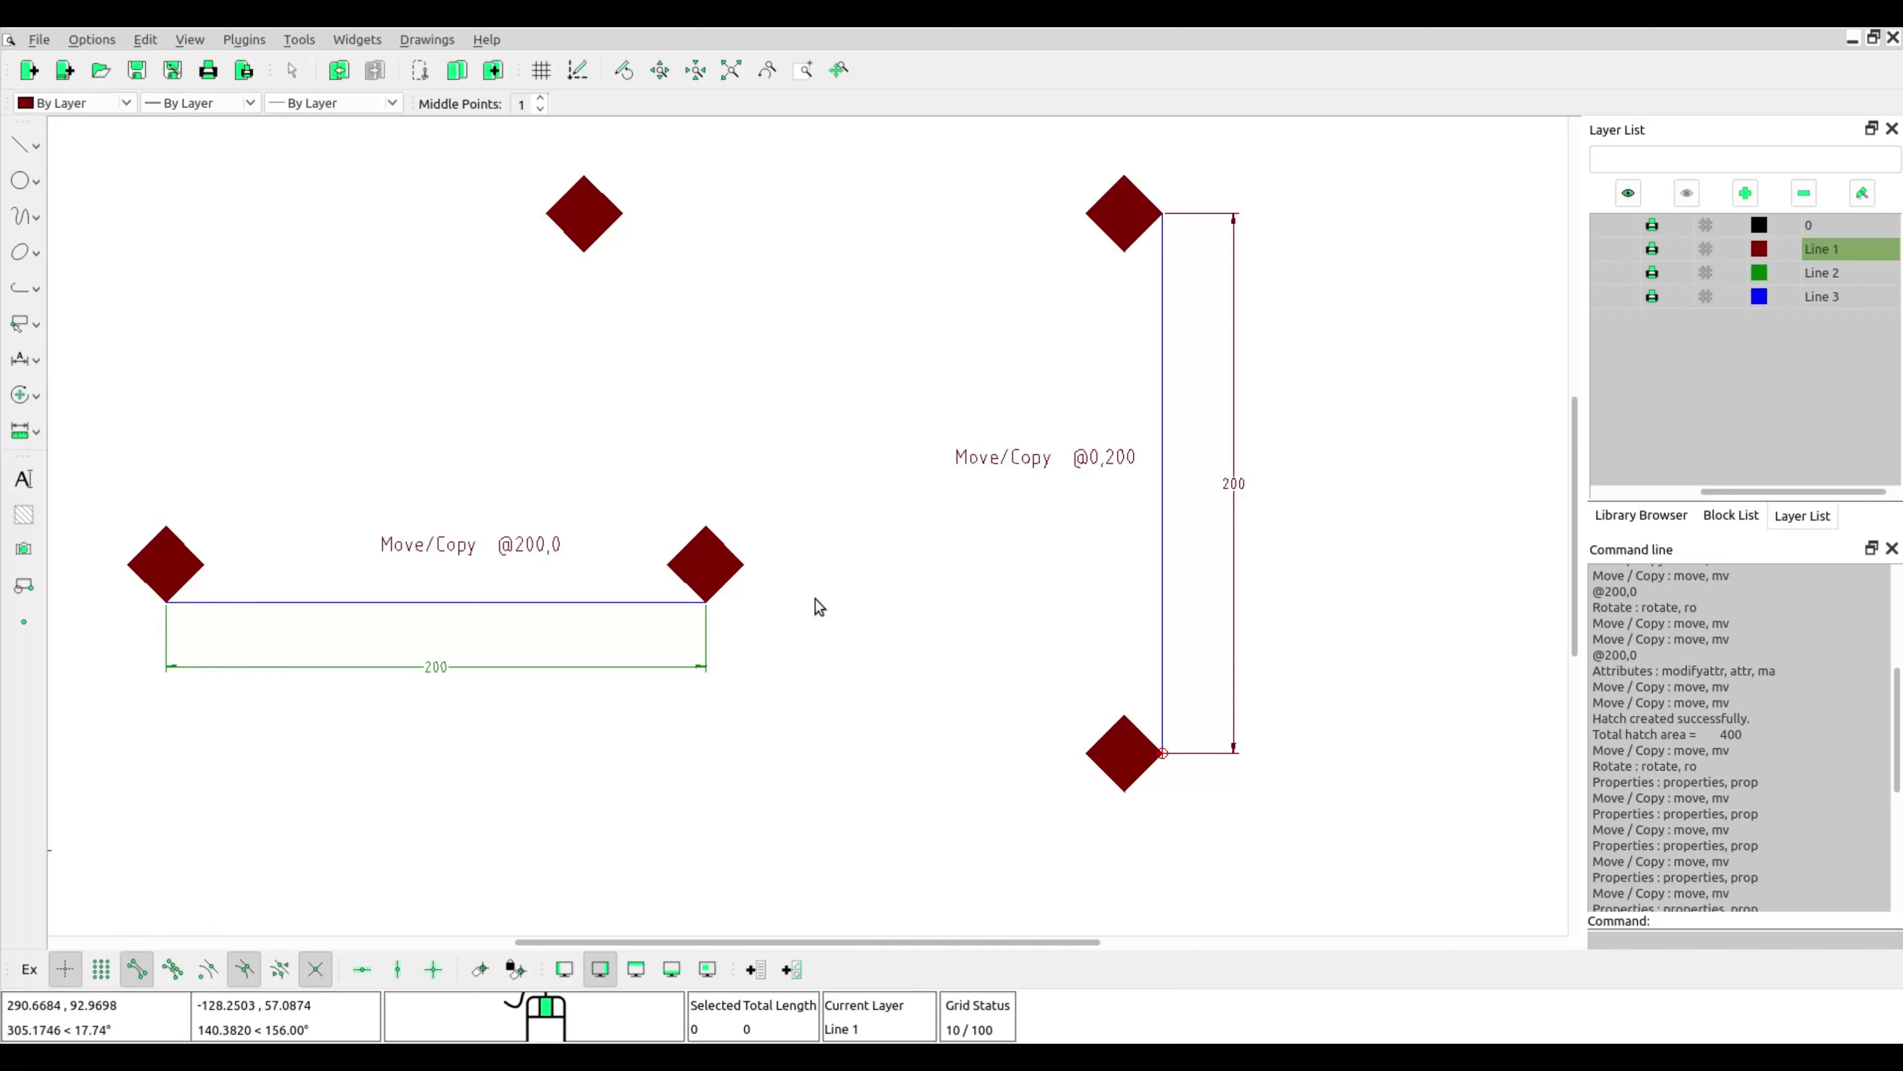
middle_drag(815, 598, 832, 600)
scroll(796, 621, up, 2)
mouse_move(796, 621)
middle_down()
mouse_move(1070, 606)
mouse_move(633, 660)
mouse_move(1064, 631)
middle_up()
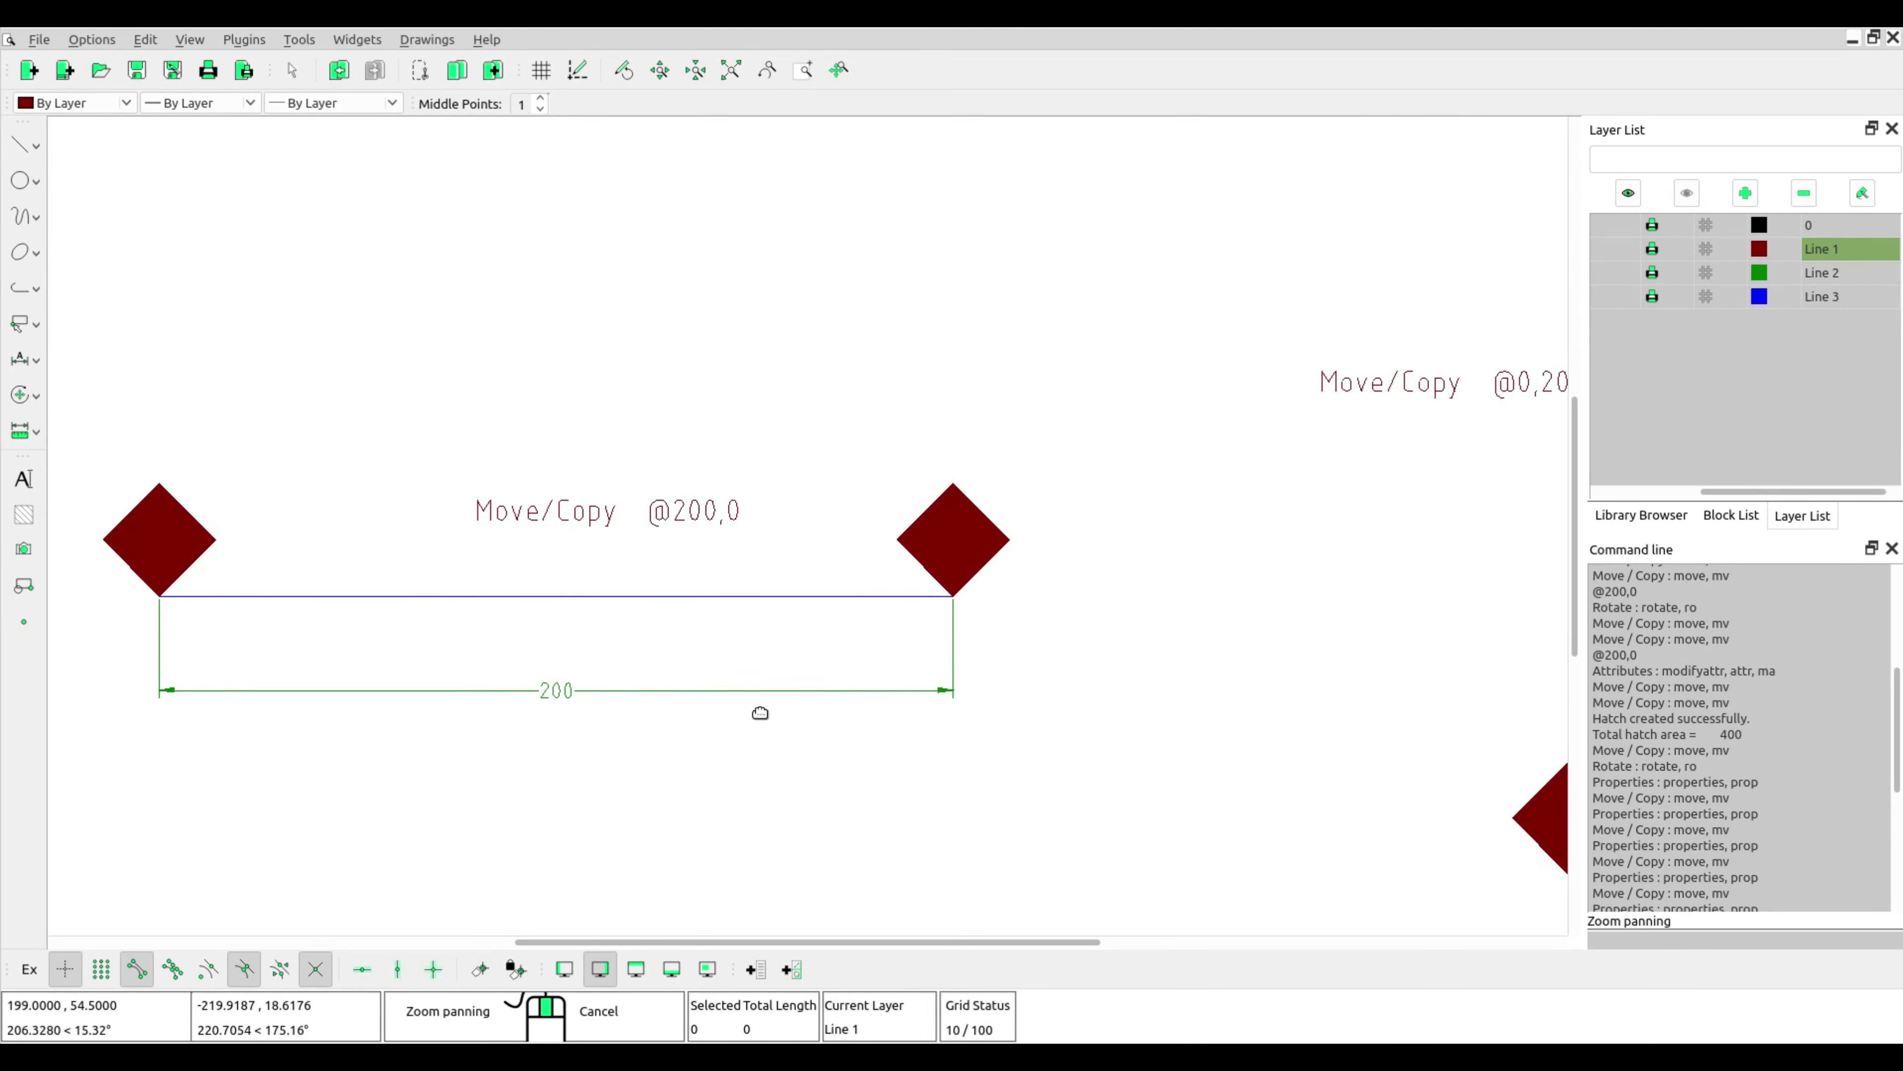
middle_drag(754, 730, 790, 650)
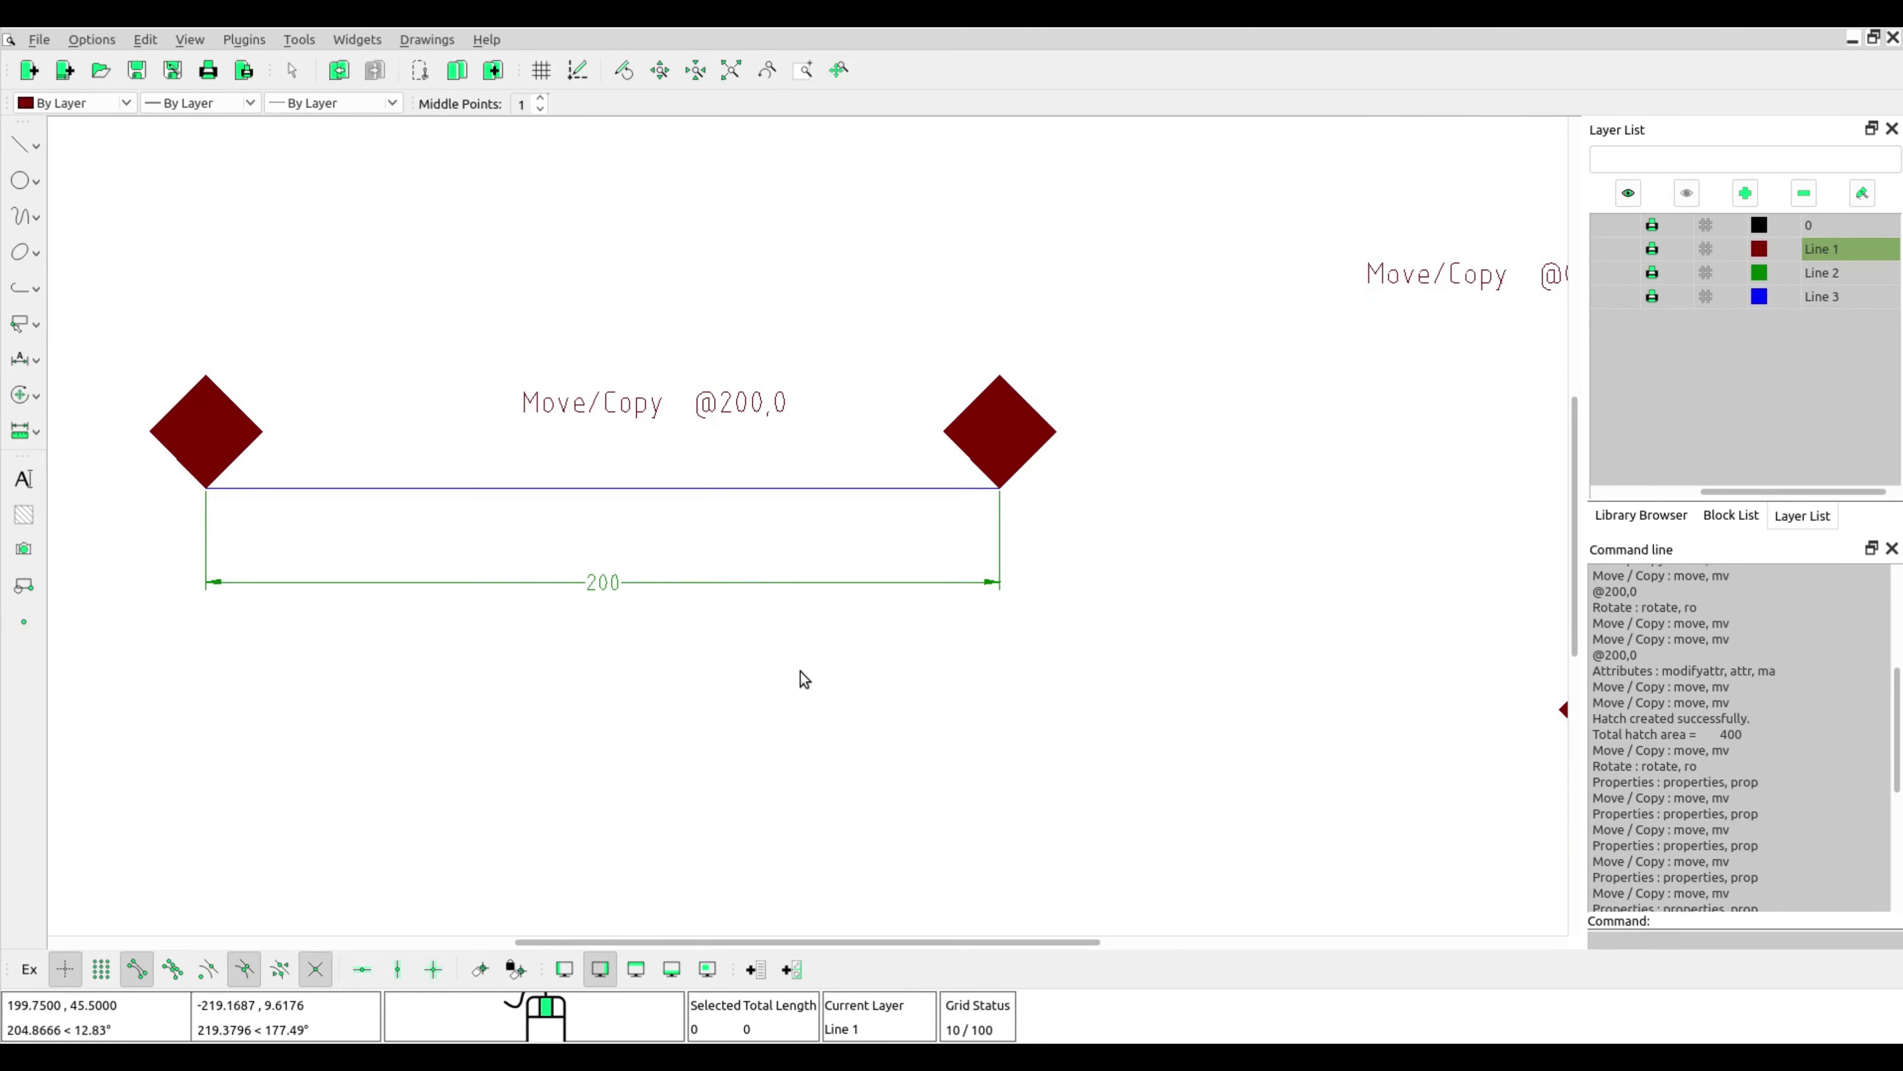
scroll(796, 653, down, 2)
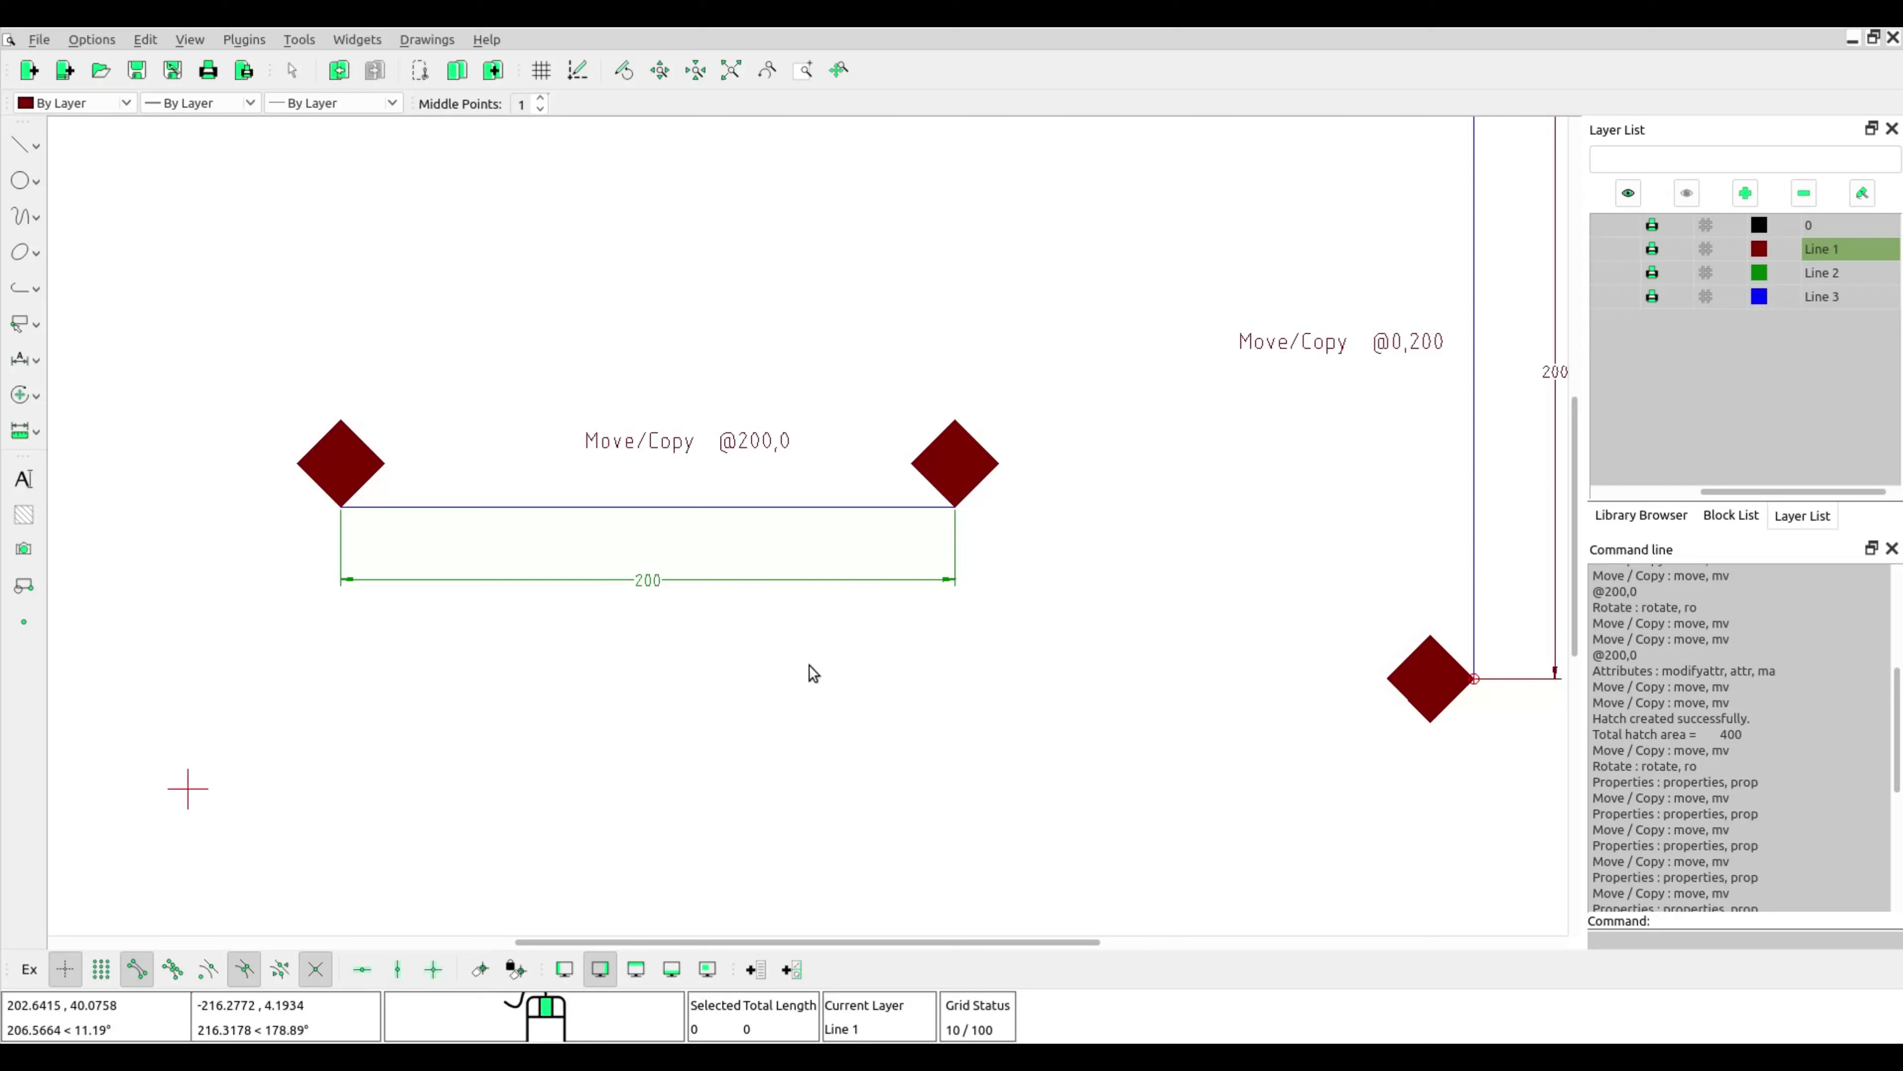
mouse_move(838, 653)
middle_down()
mouse_move(773, 647)
mouse_move(791, 617)
middle_up()
scroll(713, 604, left, 3)
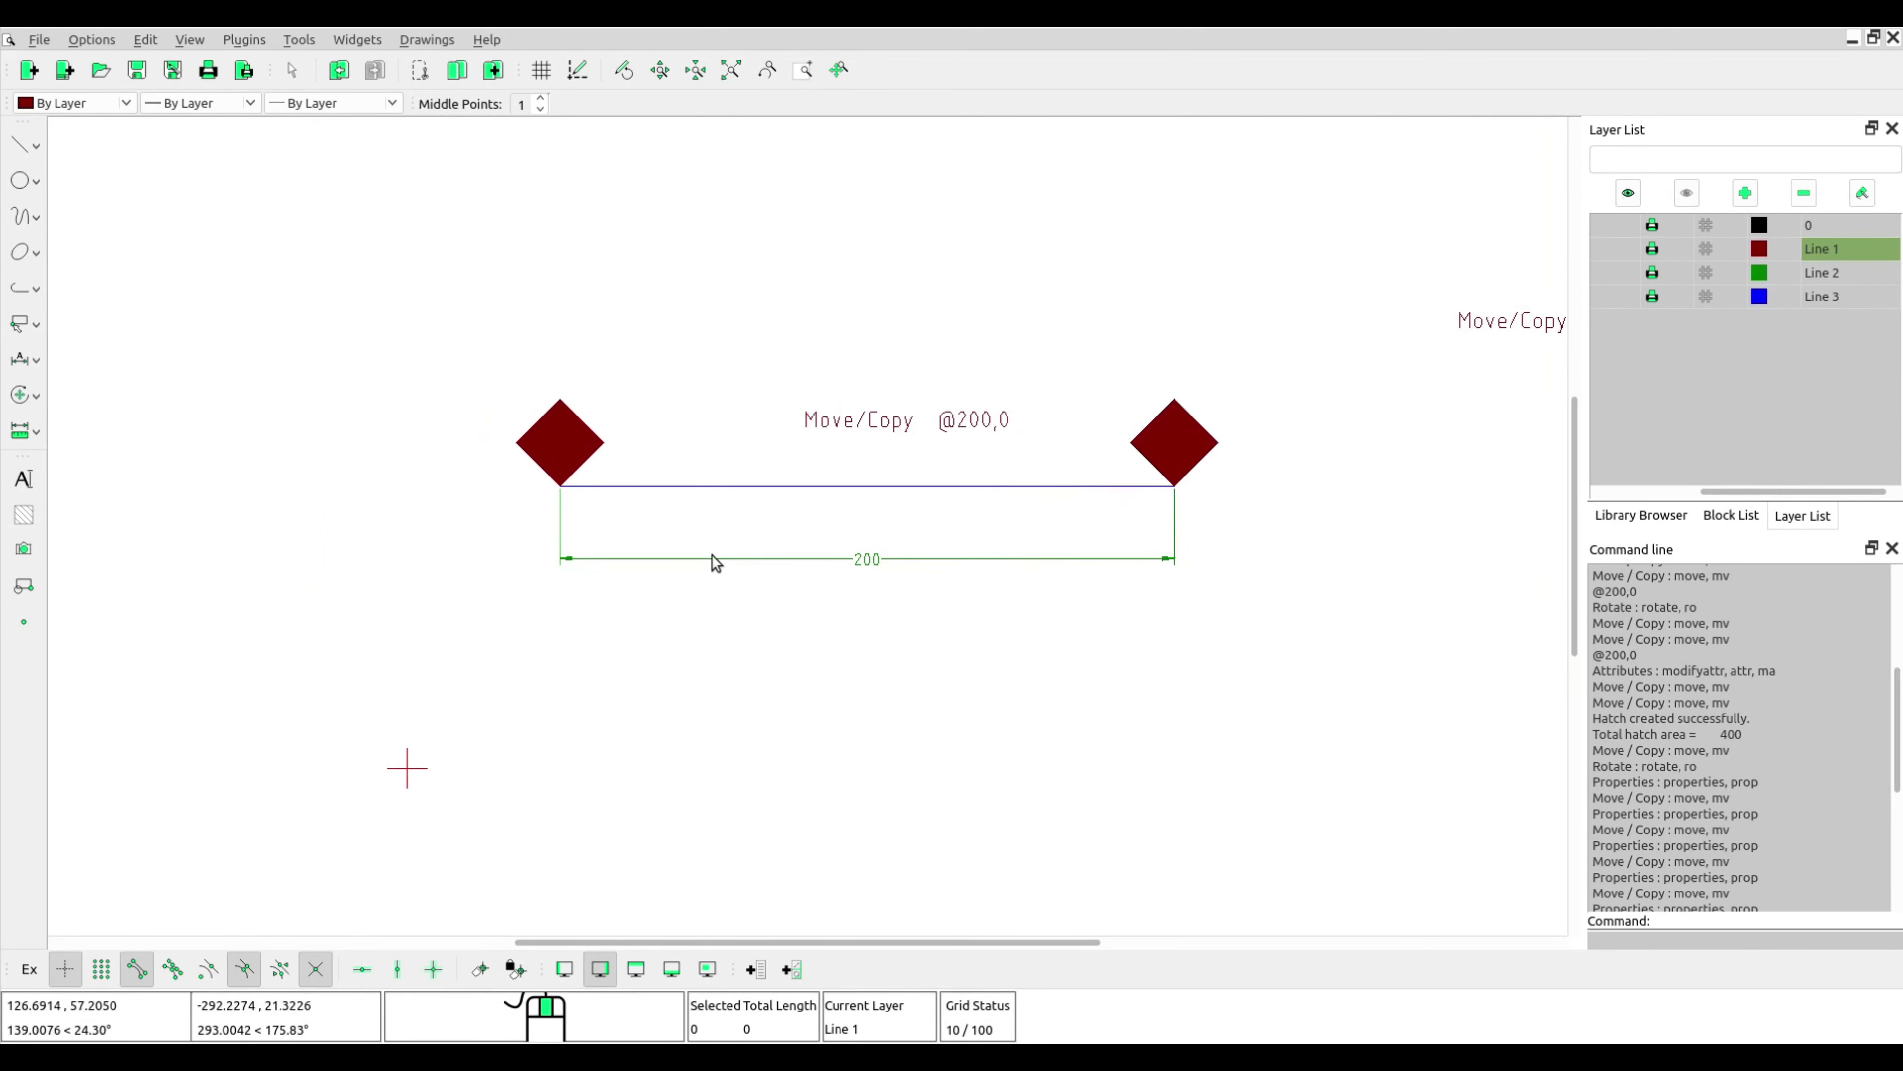
drag(461, 368, 675, 510)
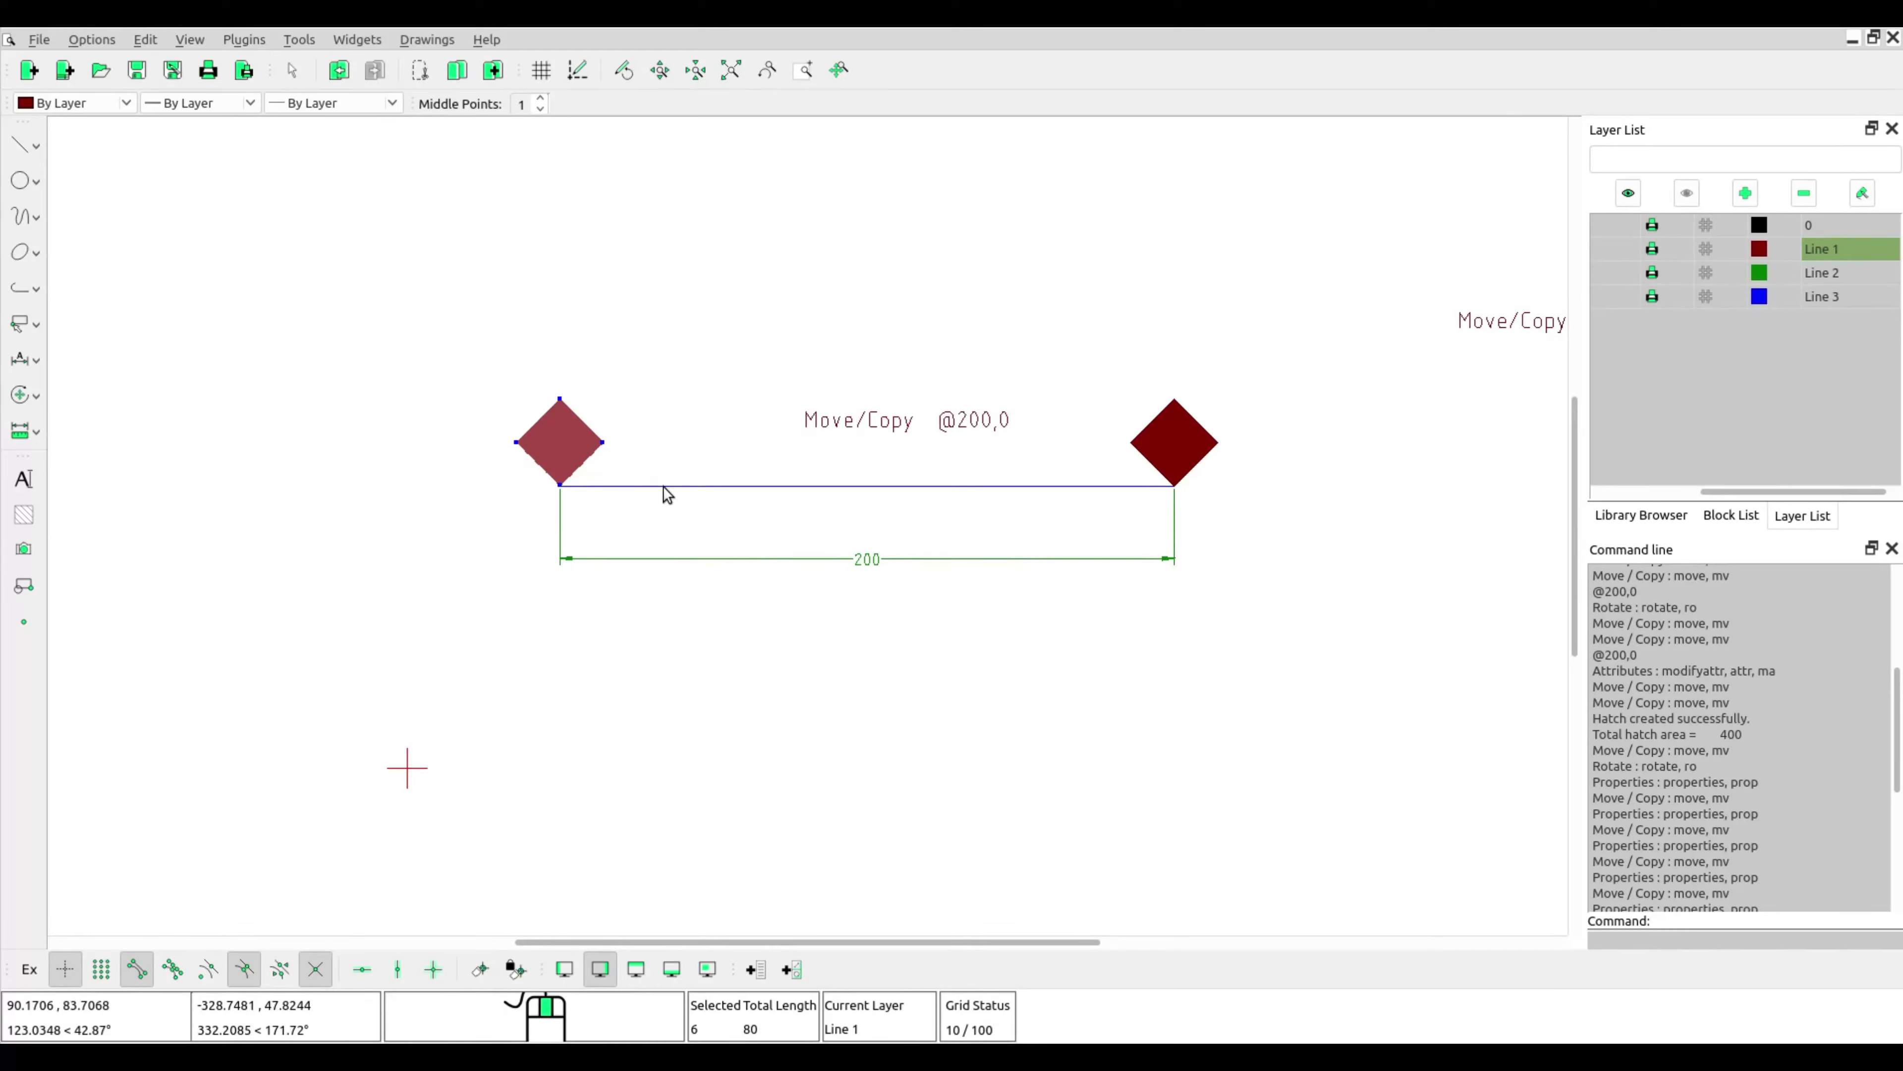
Make five copies of the left diamond at @-50,0 spacing from its bottom vertex.
right_click(667, 418)
click(708, 451)
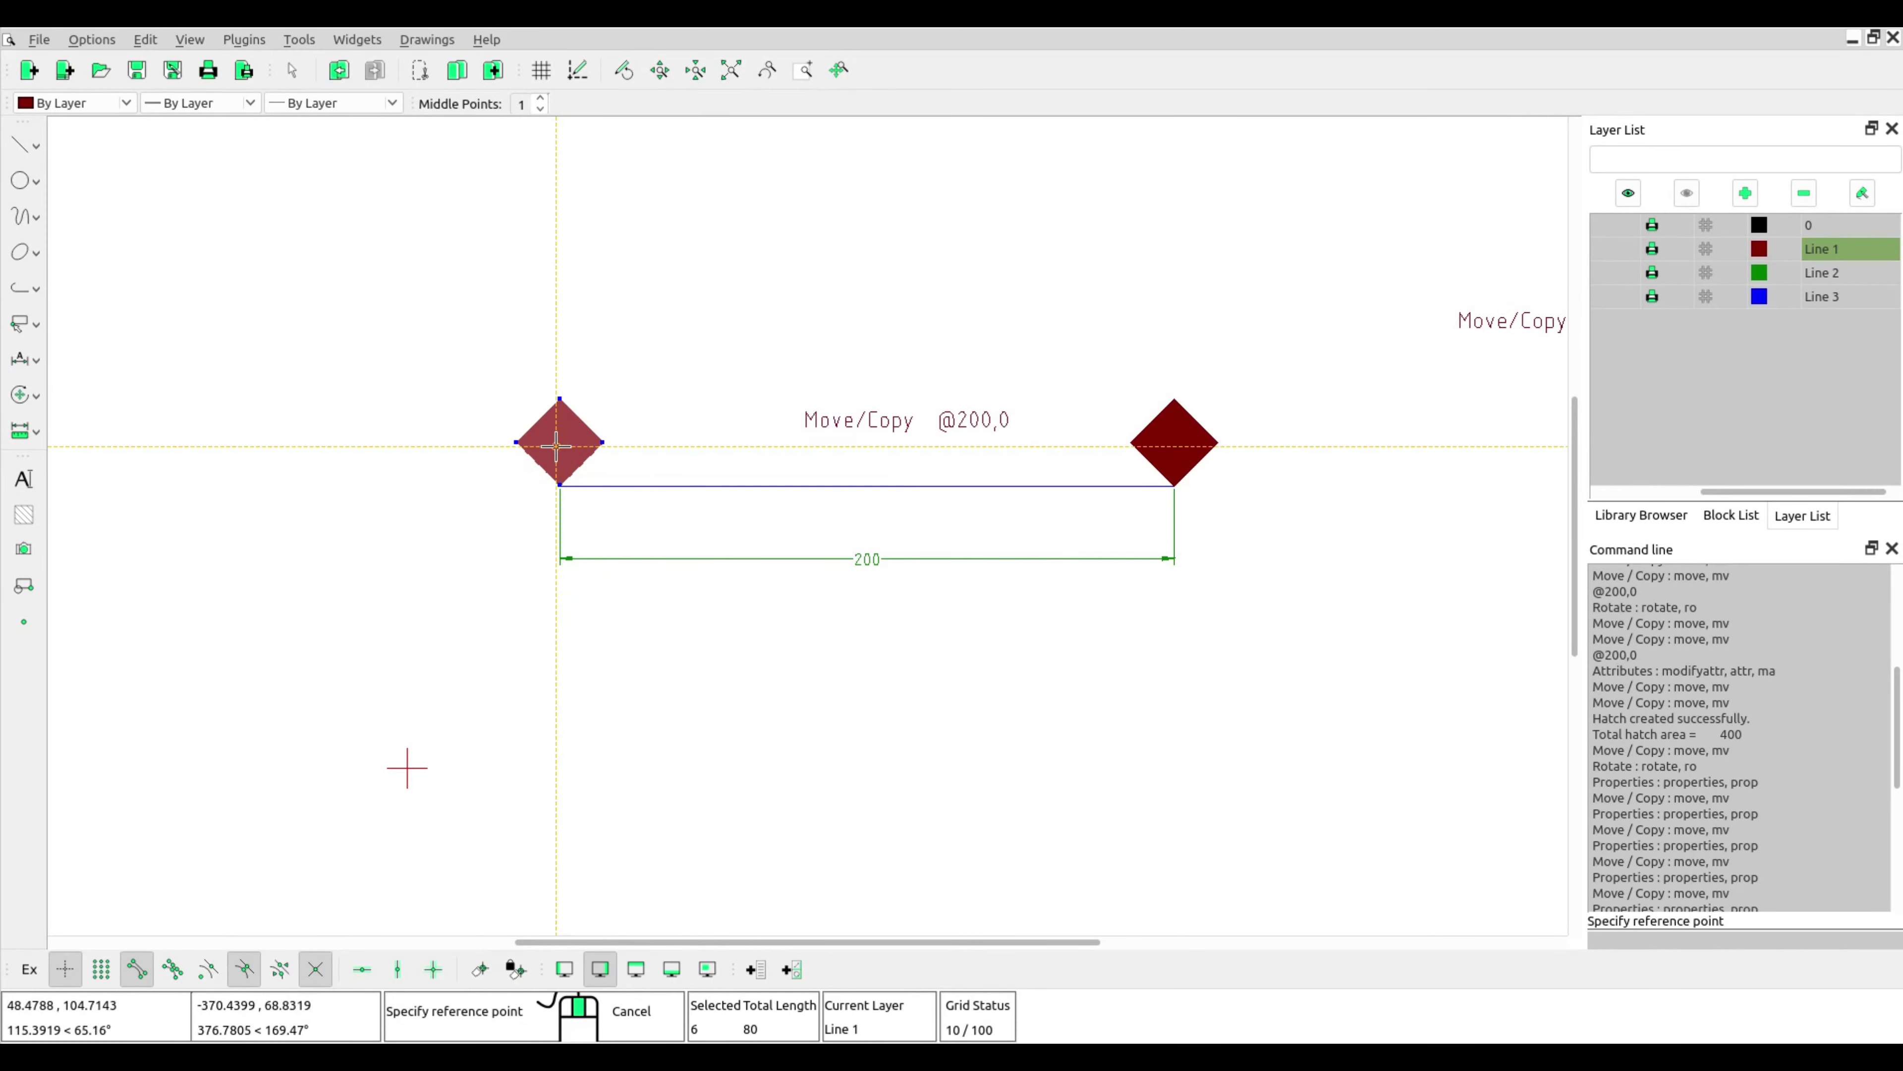
click(556, 484)
middle_drag(387, 489, 630, 515)
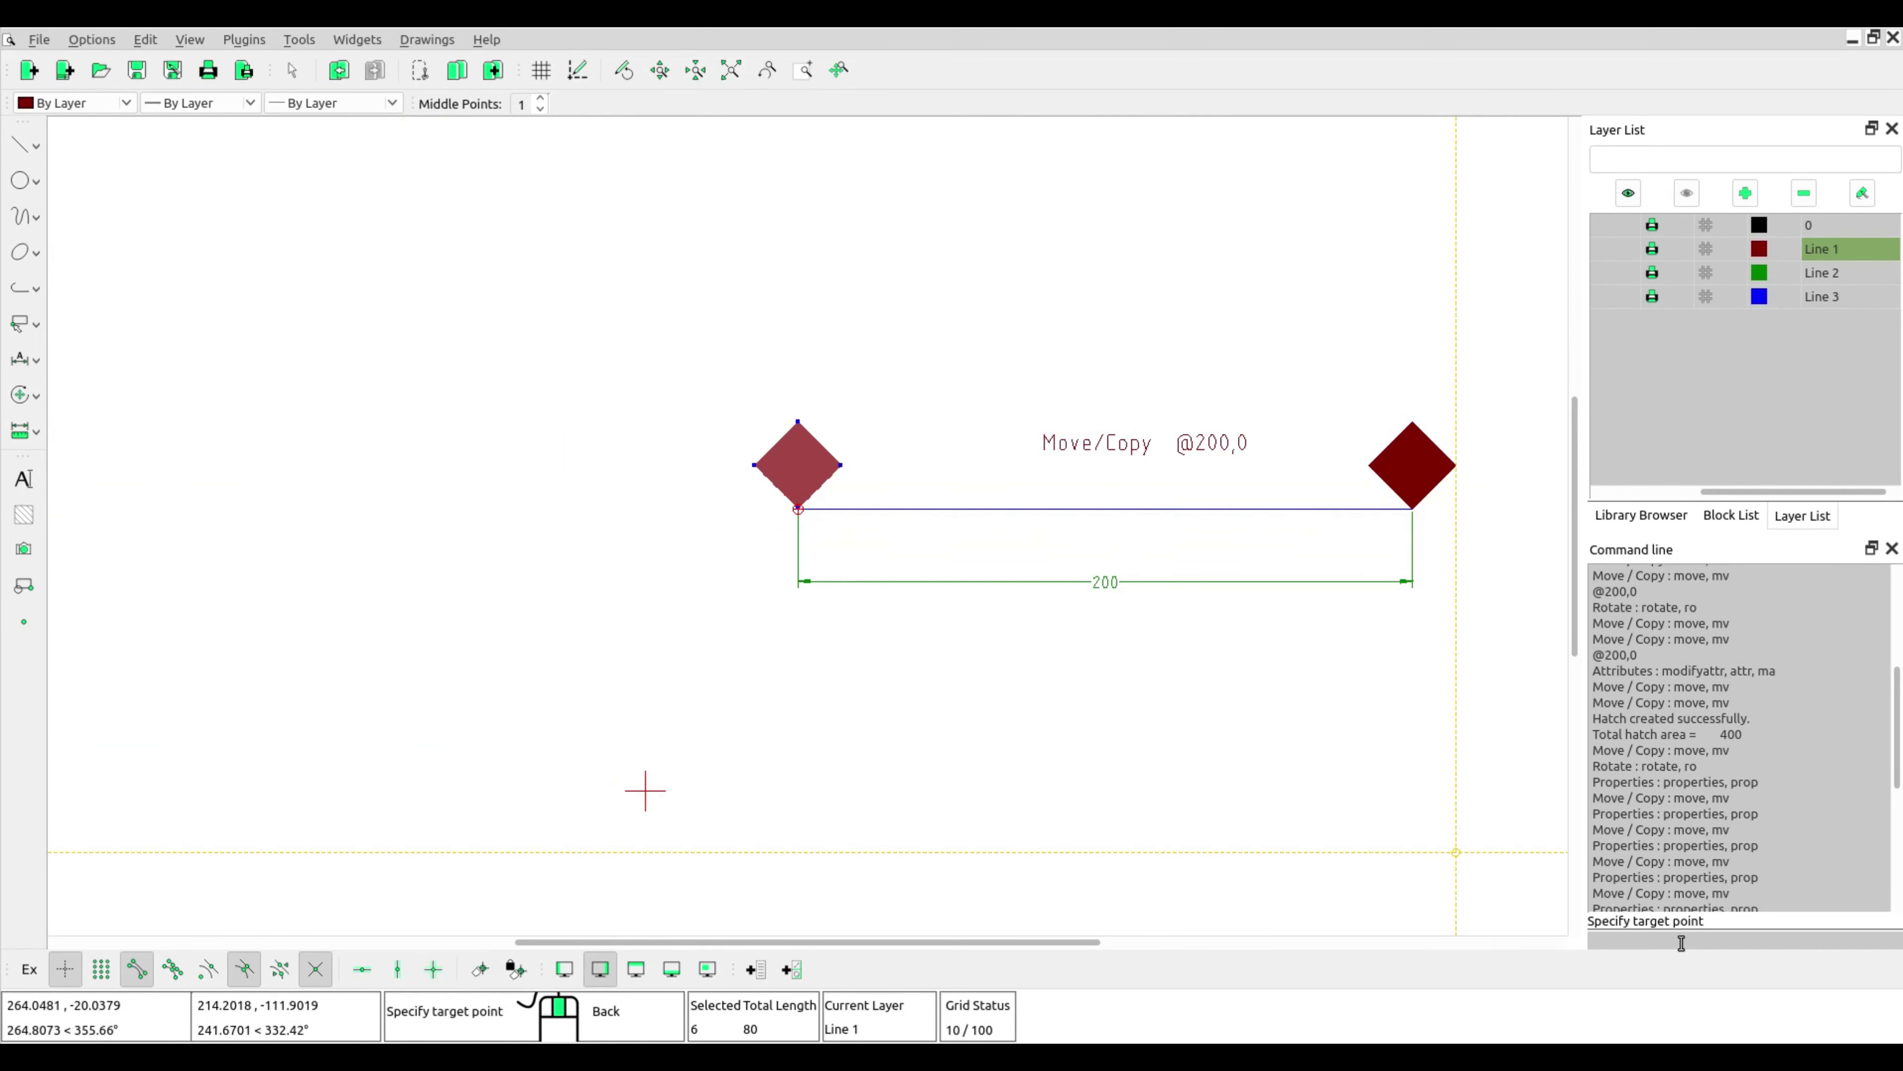
text(@-50,0)
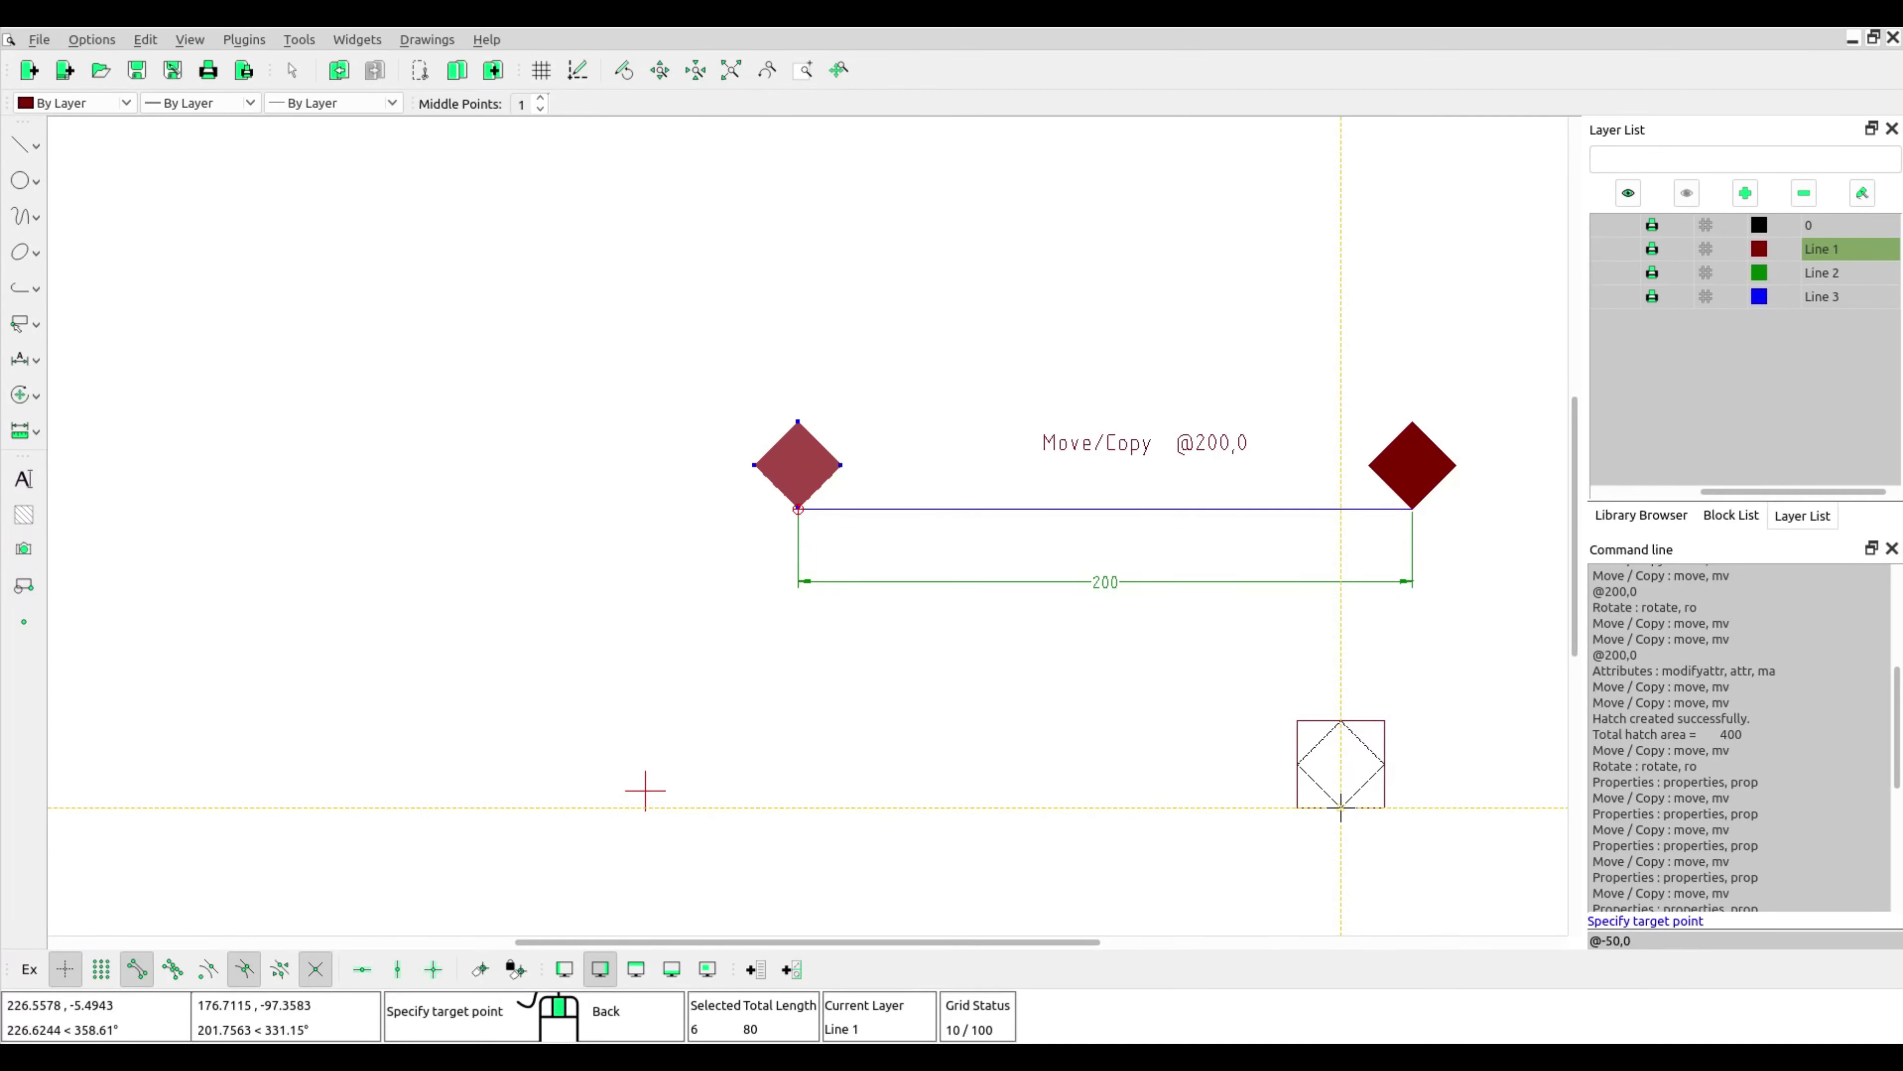
key(Return)
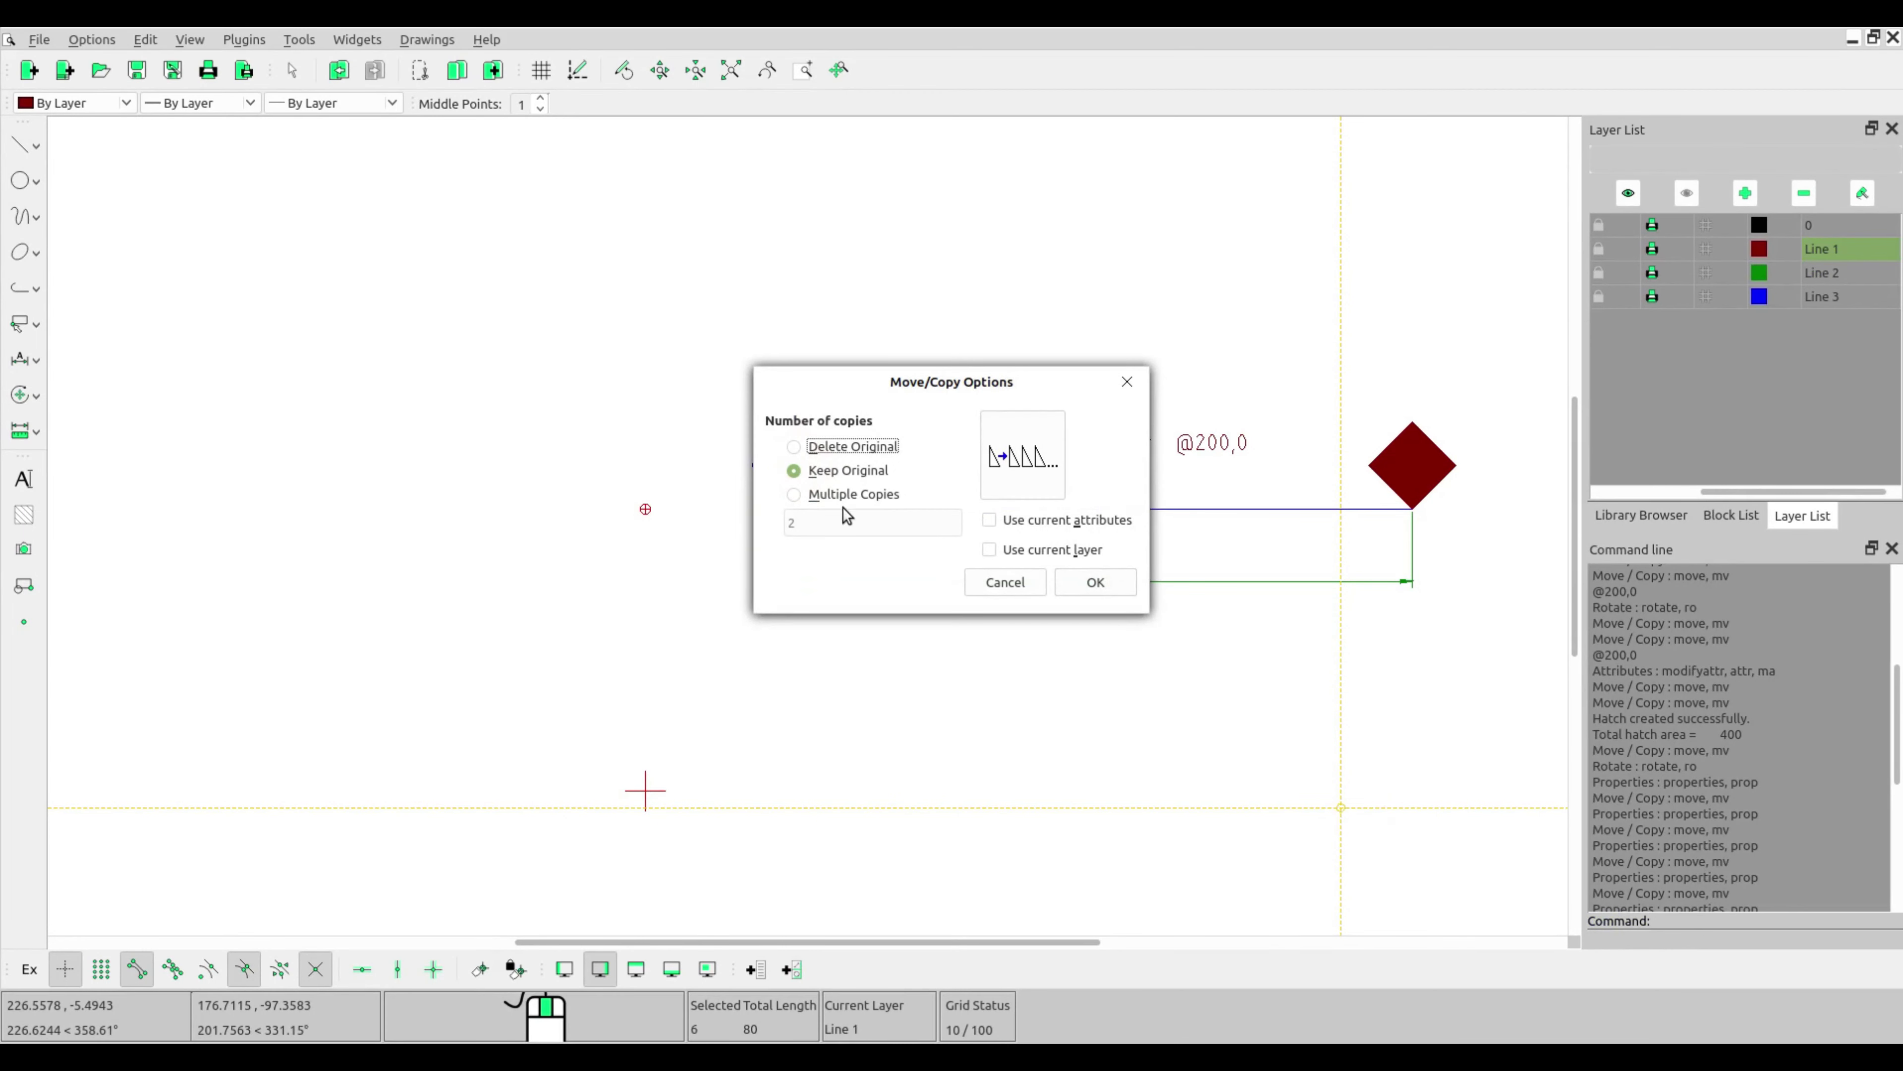
click(795, 495)
key(Tab)
text(5)
click(1095, 583)
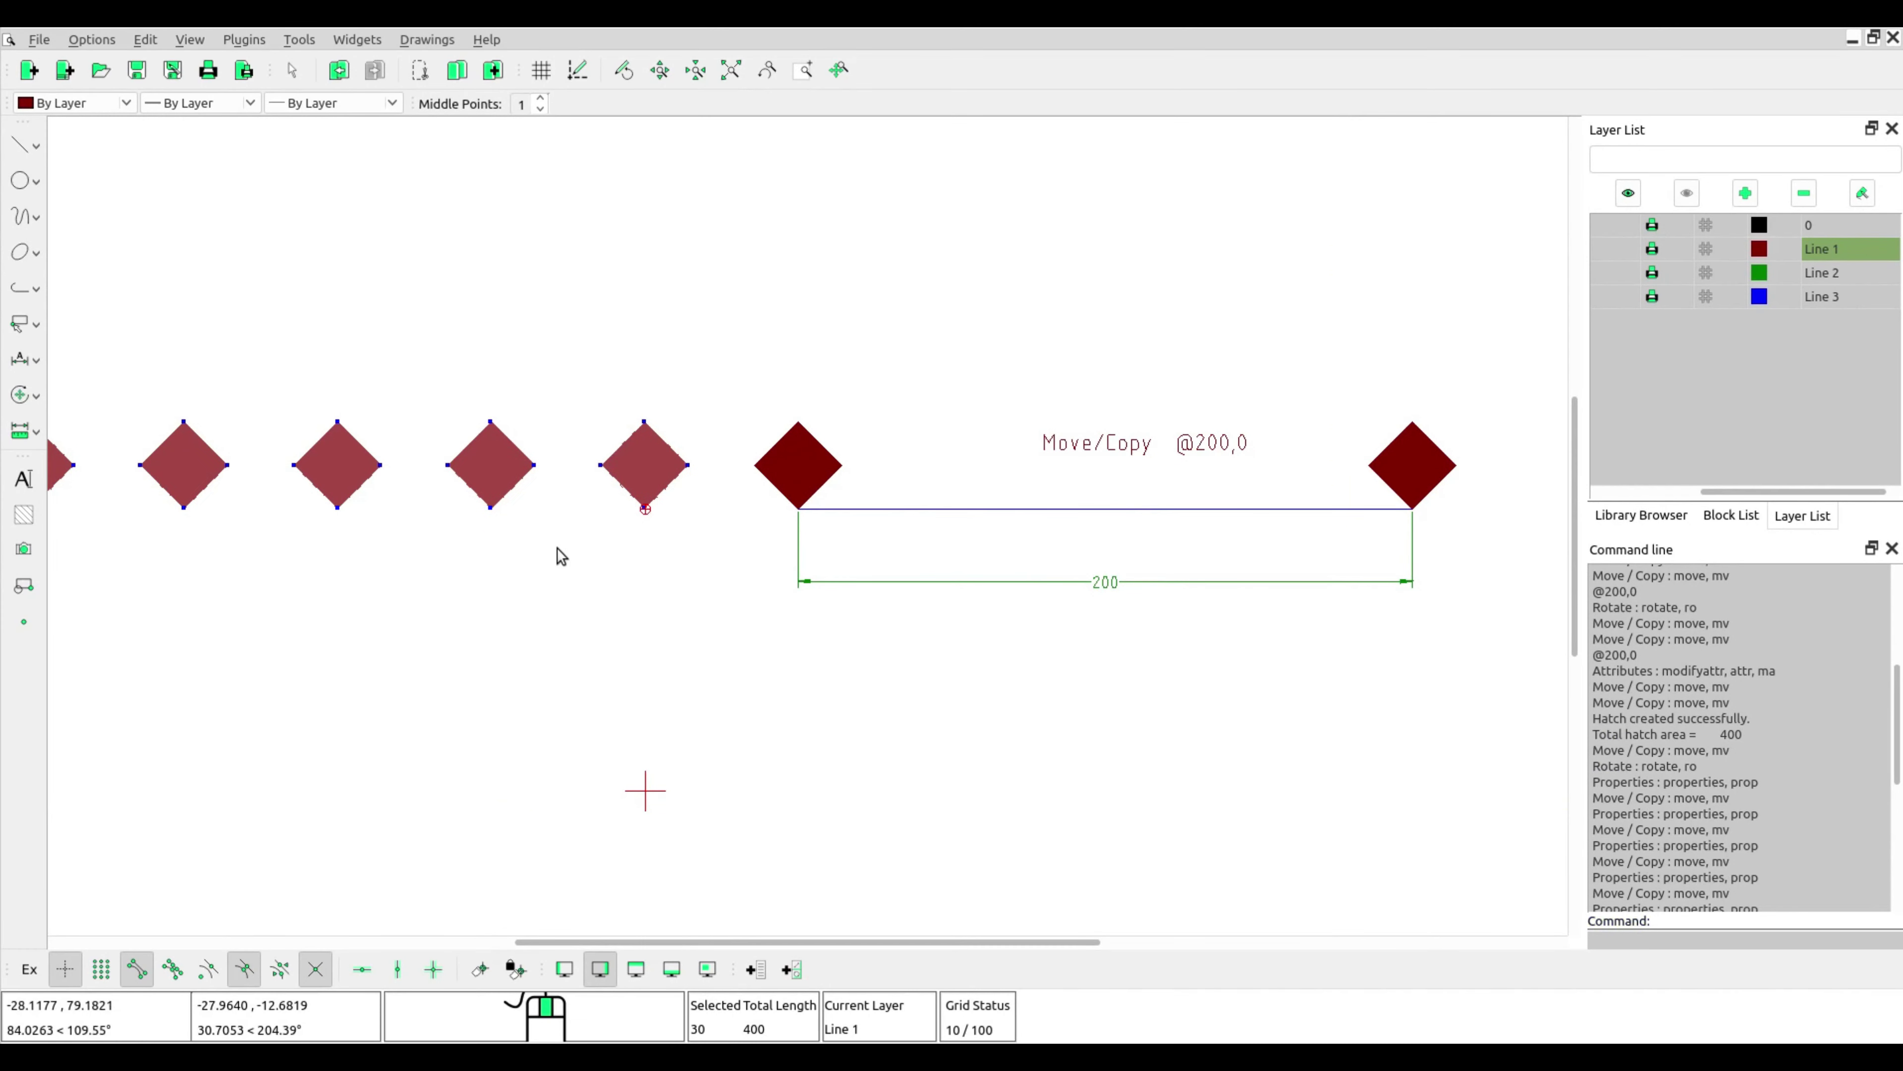
Deselect all the copied diamonds.
scroll(697, 552, left, 3)
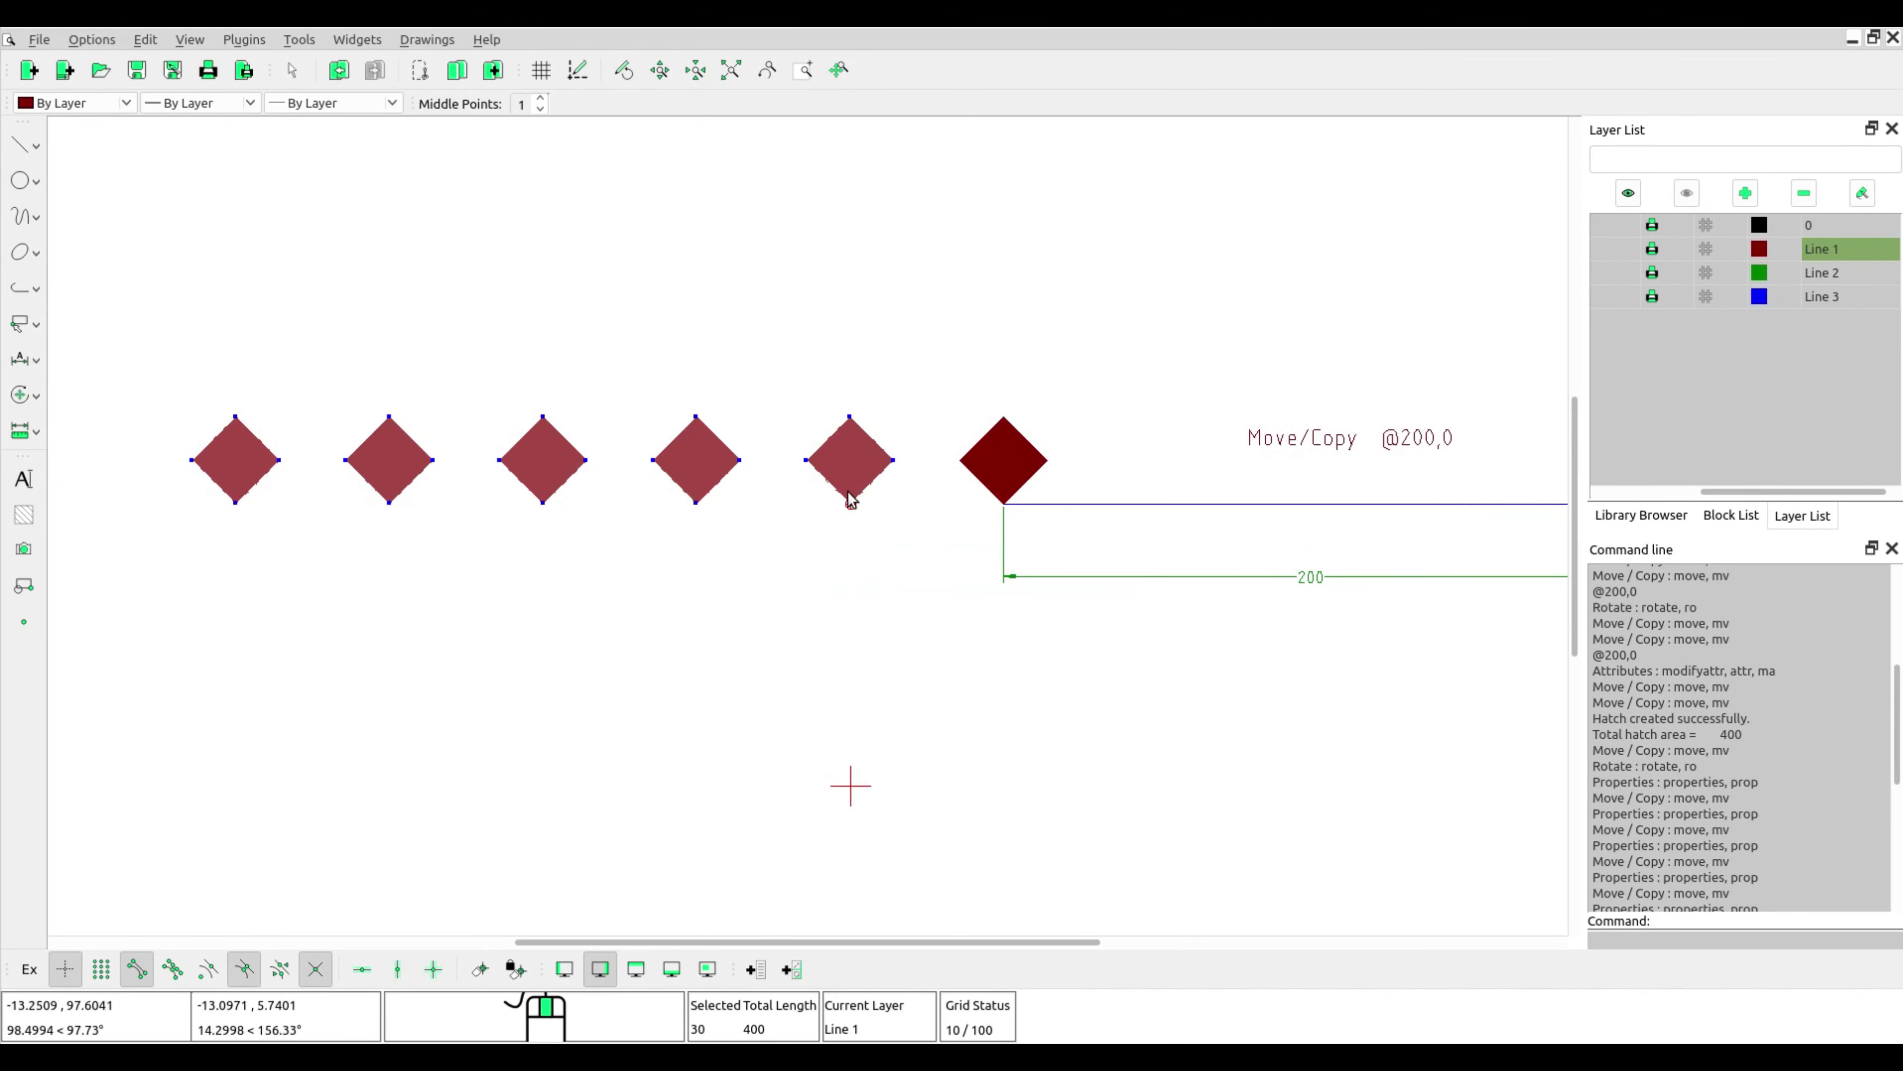
right_click(849, 503)
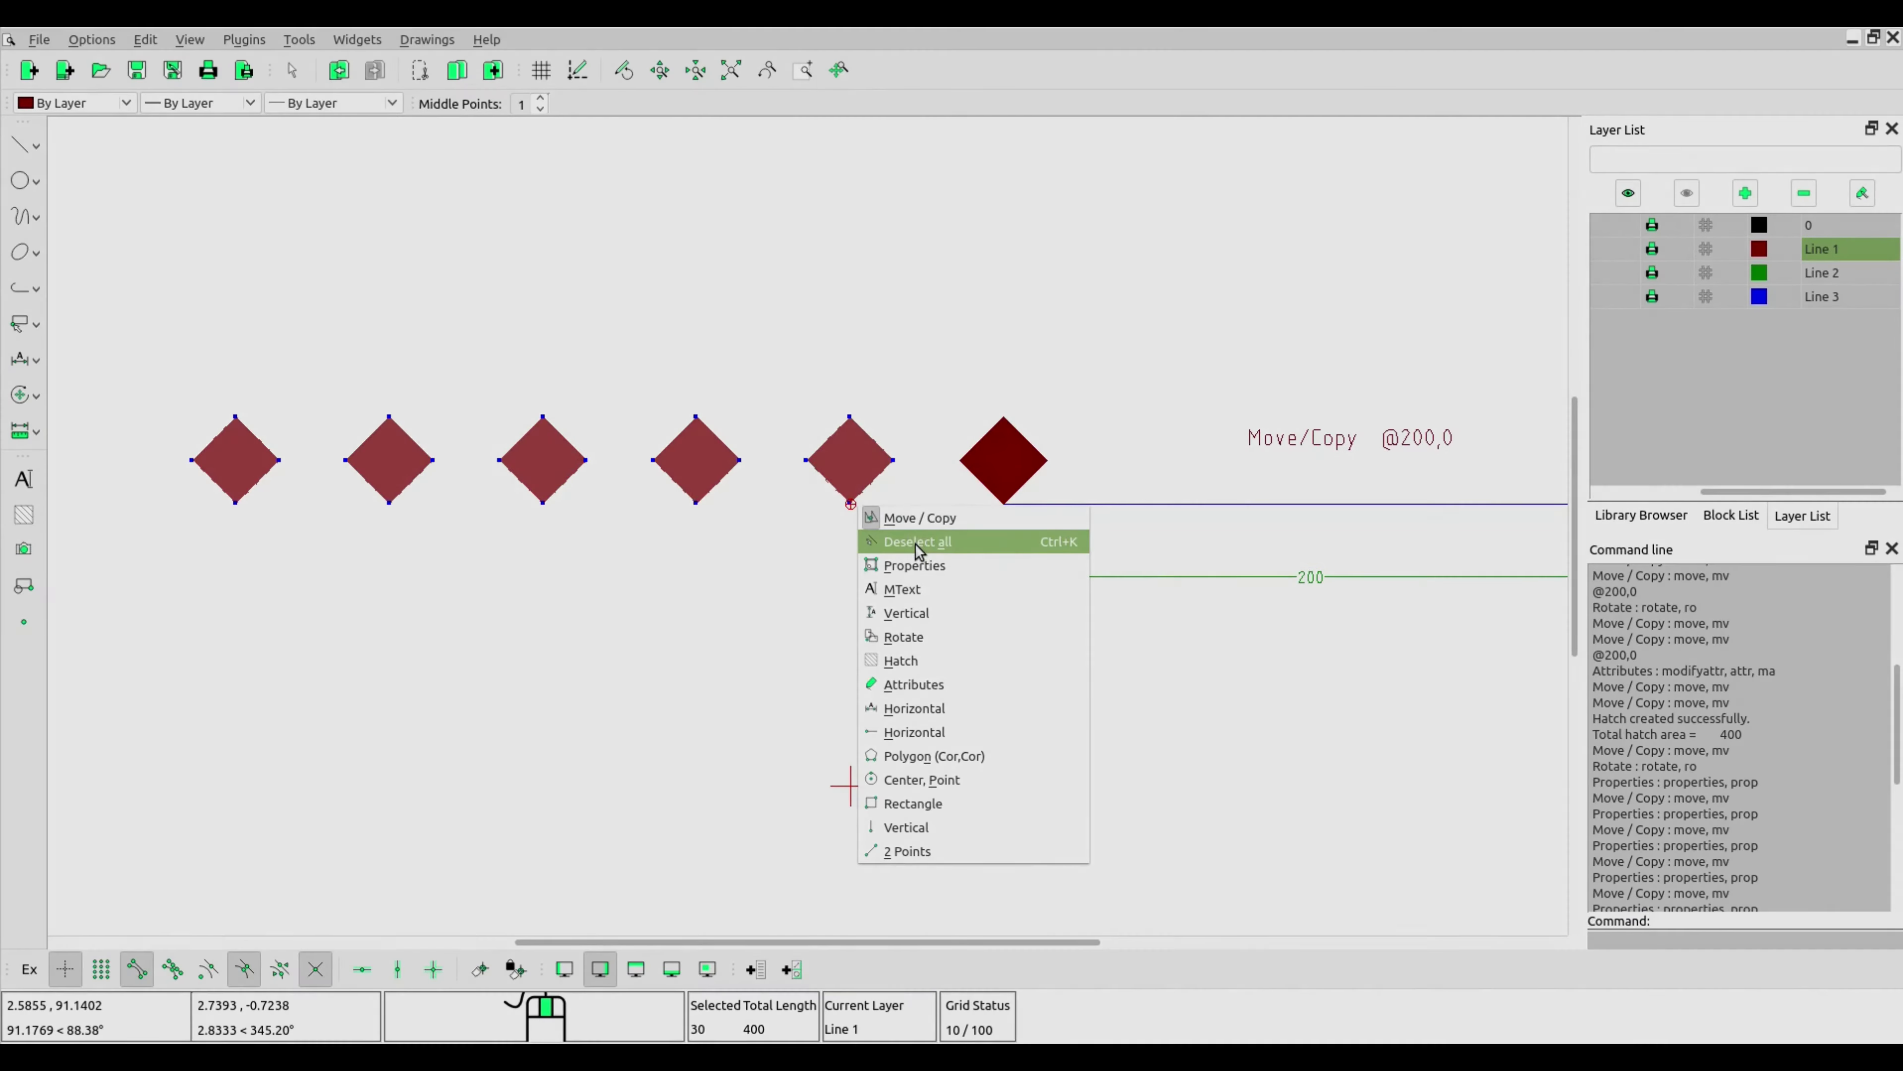
click(919, 551)
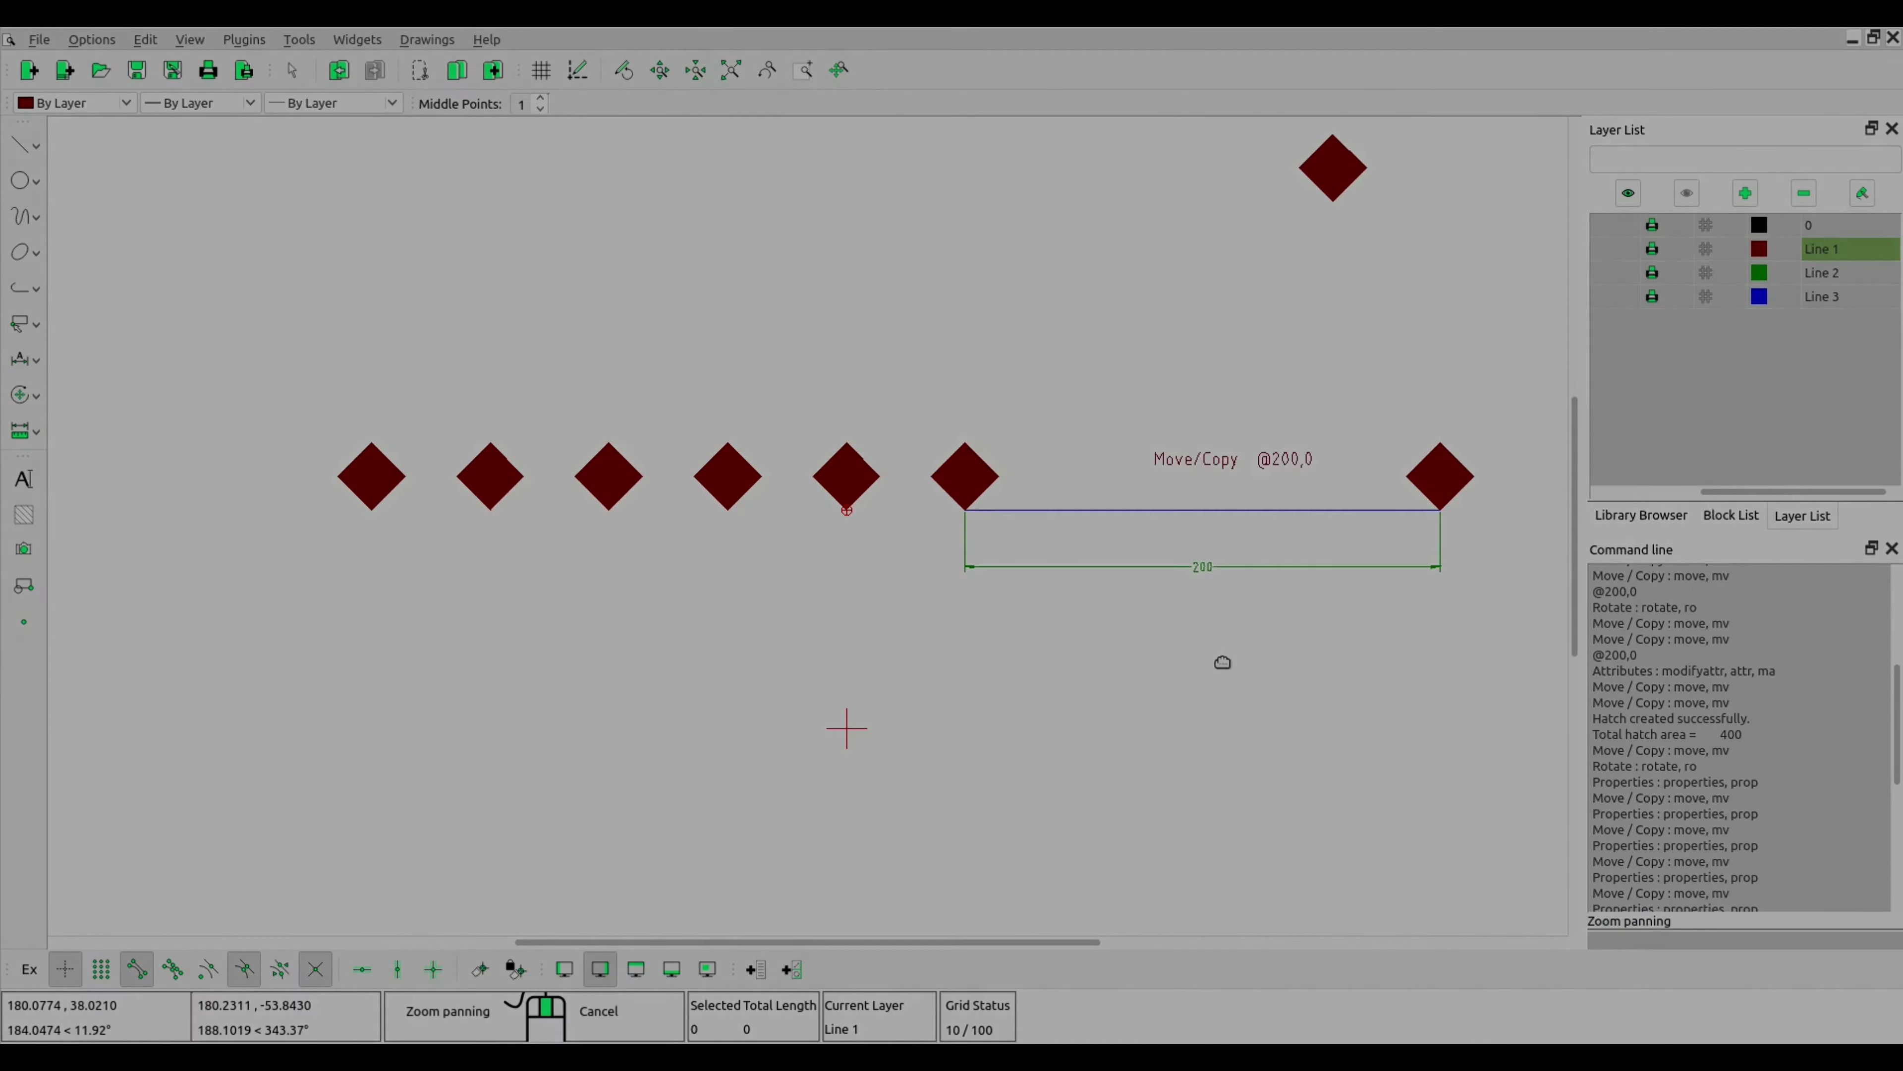